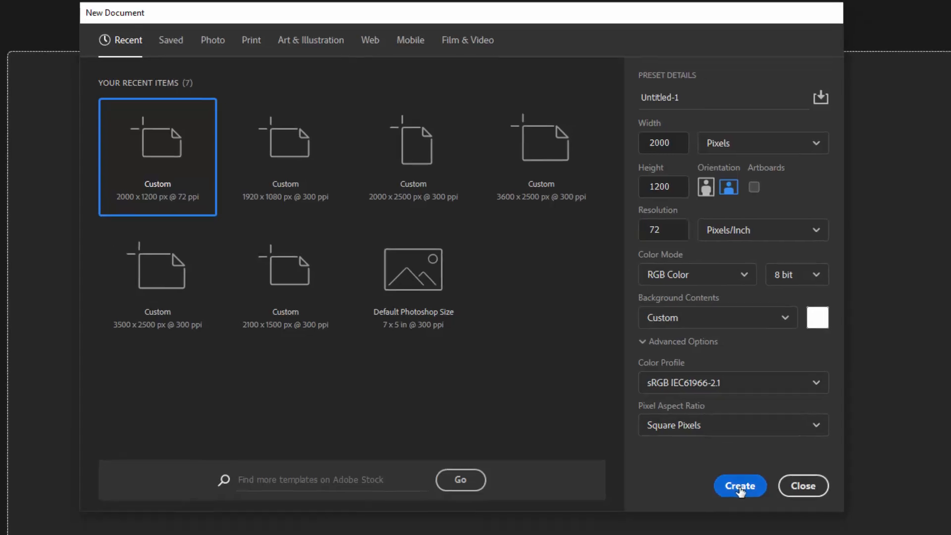
Step: Create a new 2000 x 1200 px RGB document at 72 ppi and add a Gradient fill layer to it
left_click(765, 502)
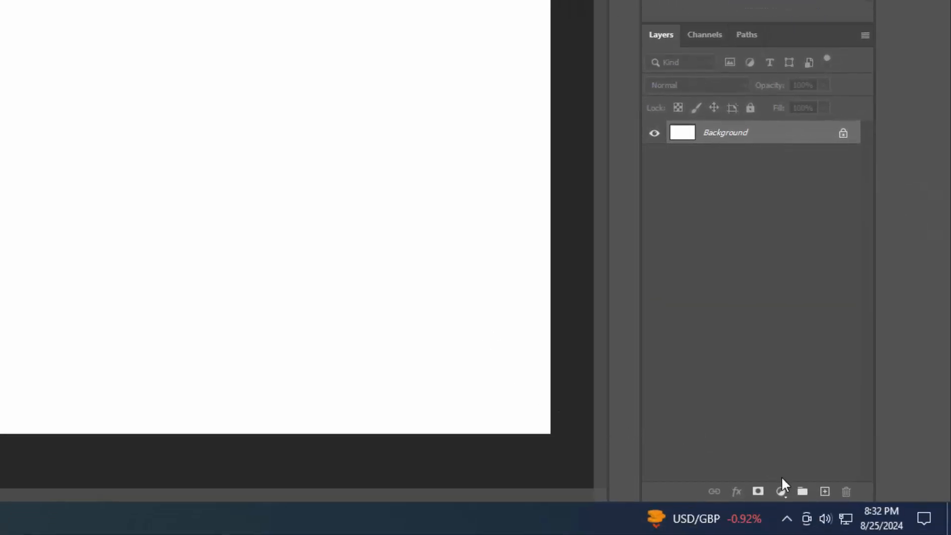
left_click(781, 491)
left_click(812, 217)
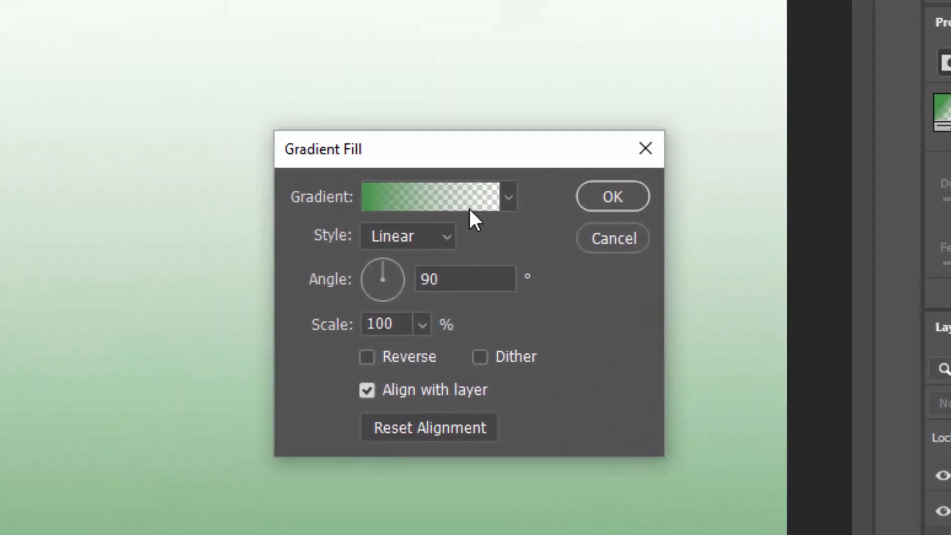
Step: Open the fill layer's gradient for editing and load the Black, White preset from the Basics group
left_click(361, 27)
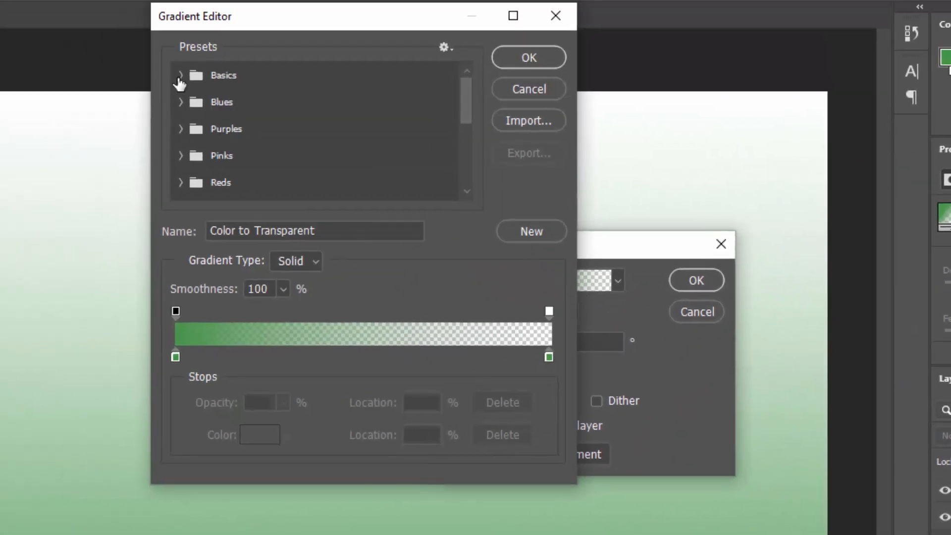
left_click(181, 76)
left_click(264, 103)
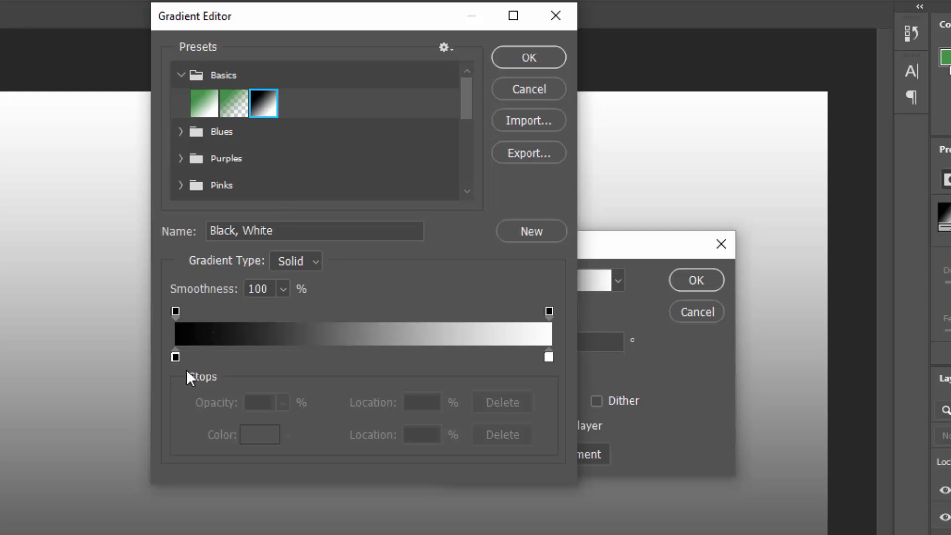
Step: Set the gradient's black starting color stop to 6e6265
left_click(175, 357)
left_click(256, 435)
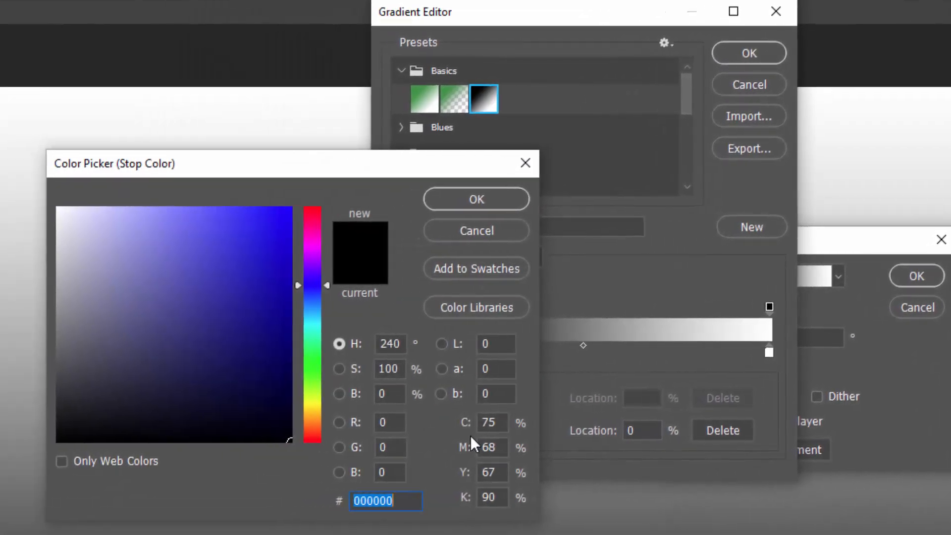
type("6")
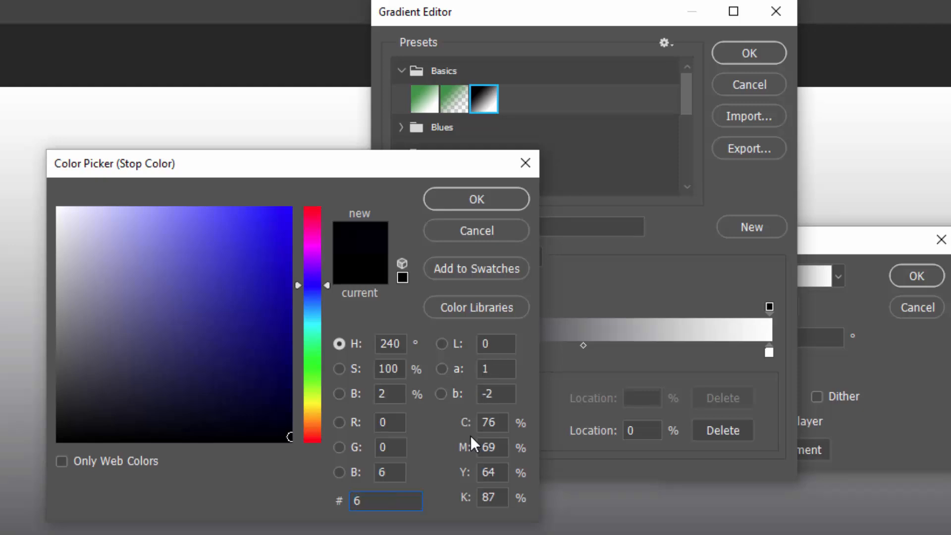
type("e6265")
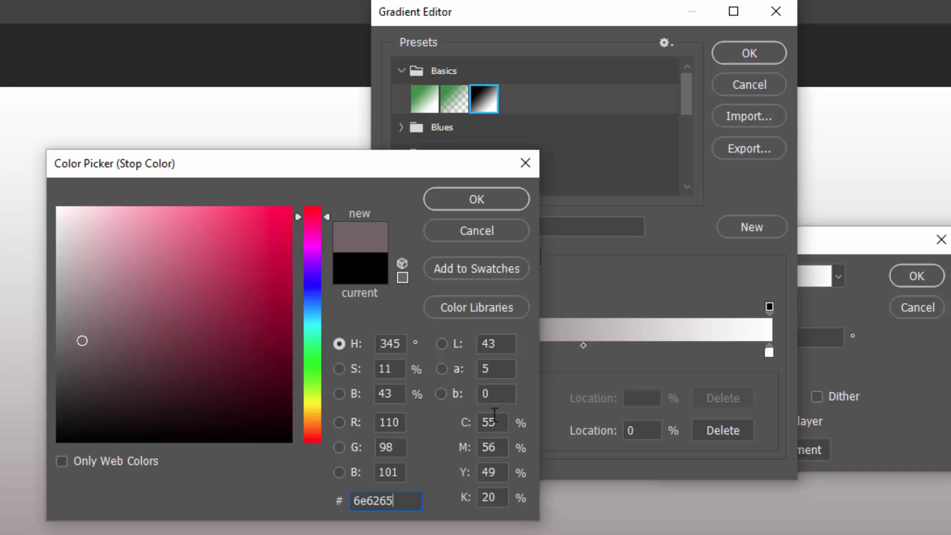
left_click(493, 207)
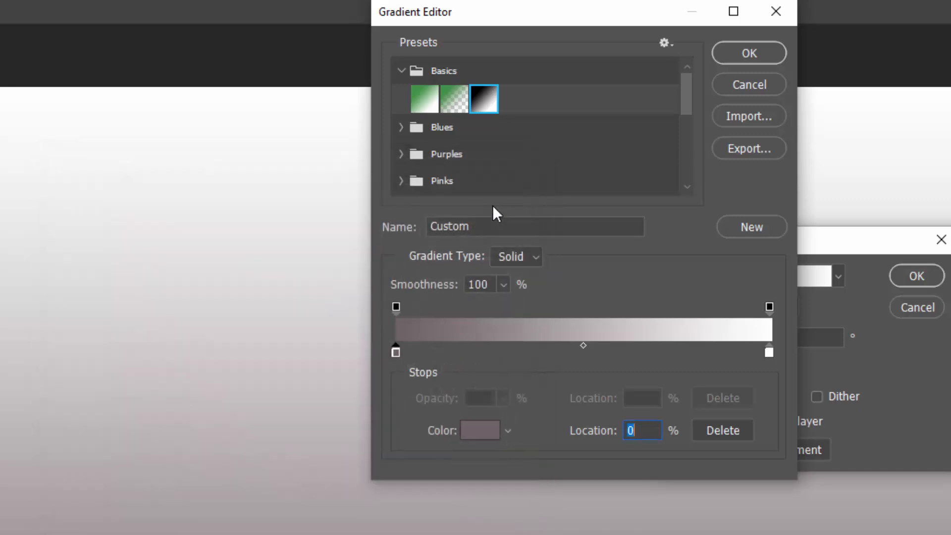
Step: Set the gradient's white end color stop to da938d and accept the edited gradient
left_click(769, 352)
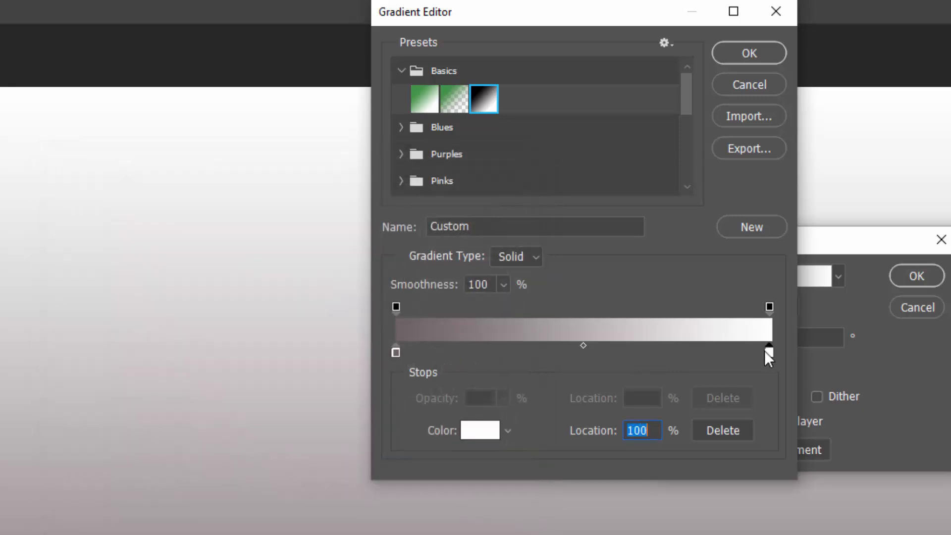
left_click(490, 430)
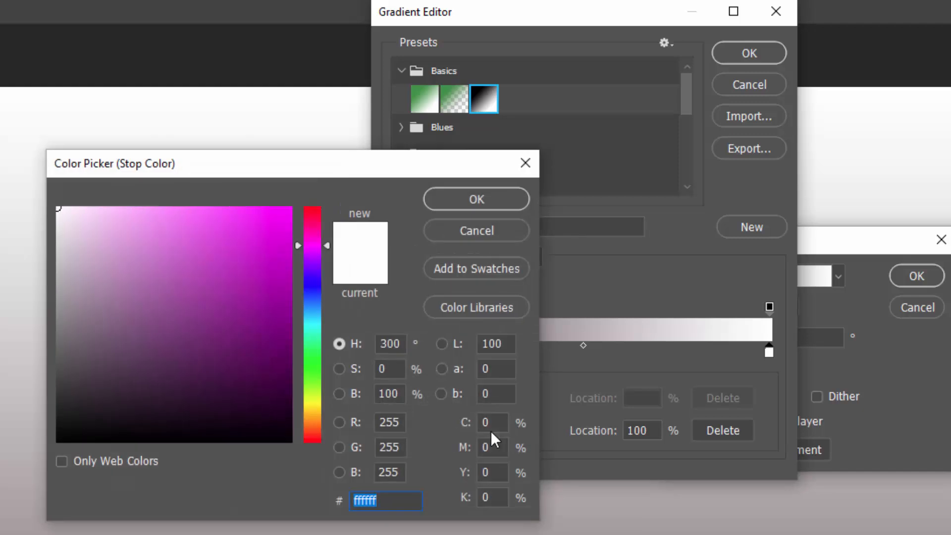
type("da")
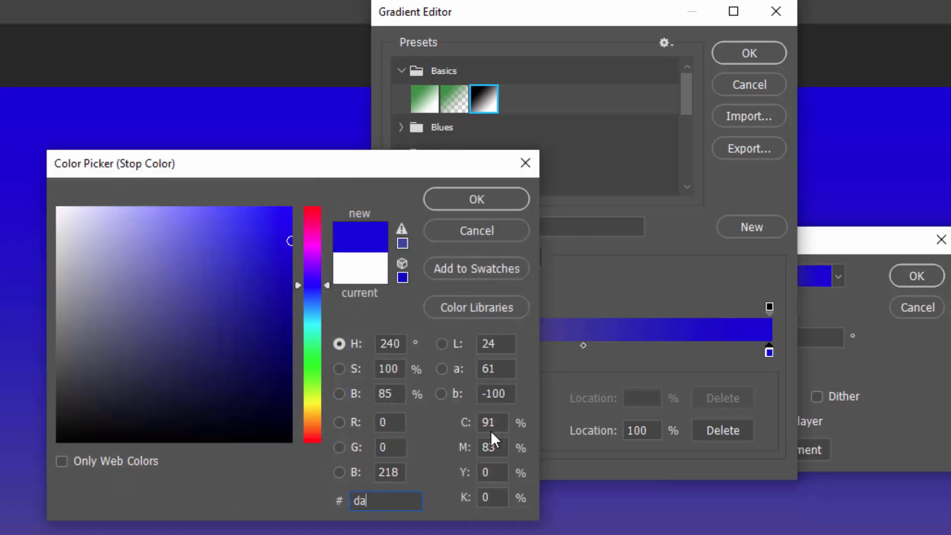
type("938")
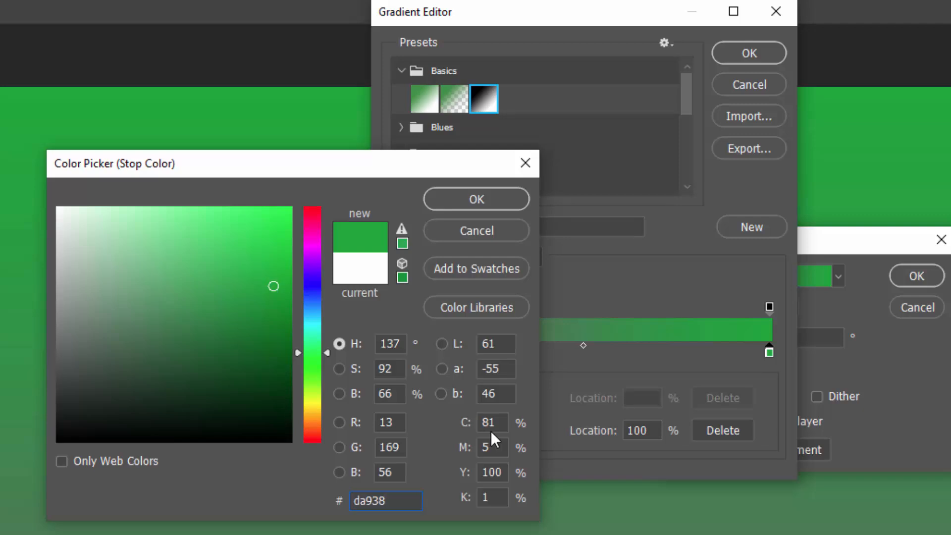
type("d")
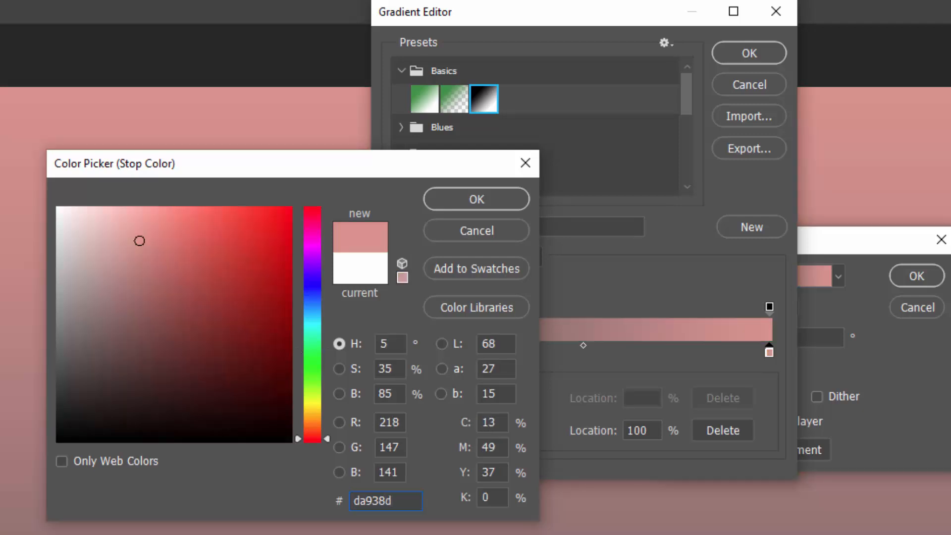
left_click(491, 205)
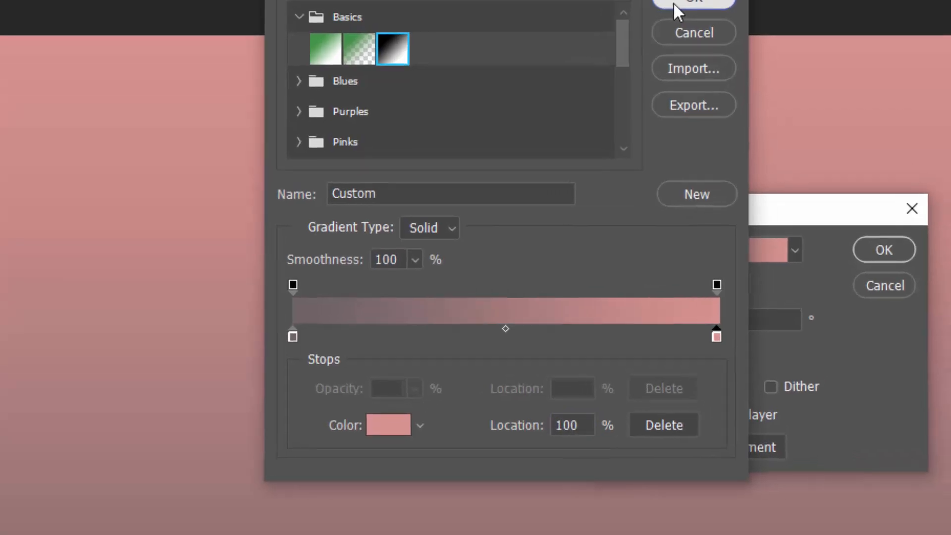
left_click(749, 53)
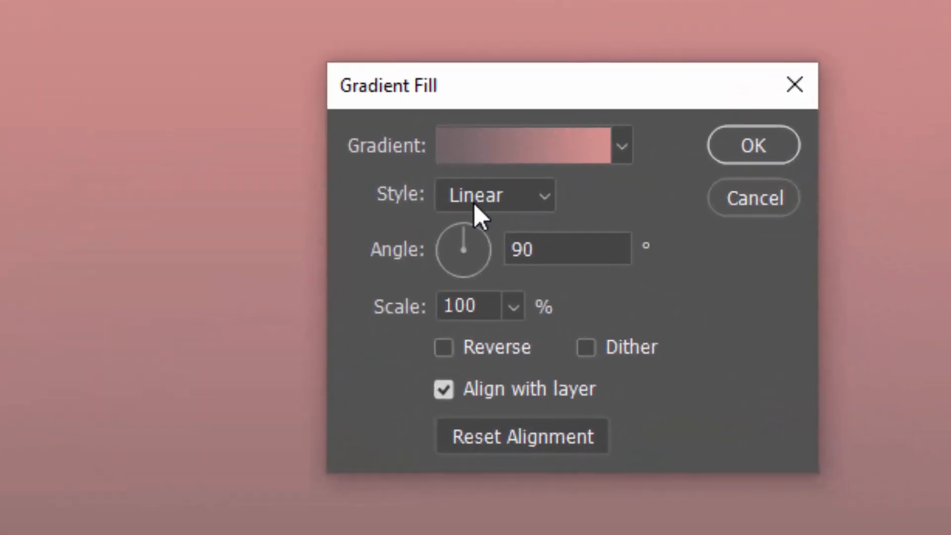
Step: Apply the gradient fill with Reflected style, 67% scale, and Reverse and Dither enabled
left_click(474, 204)
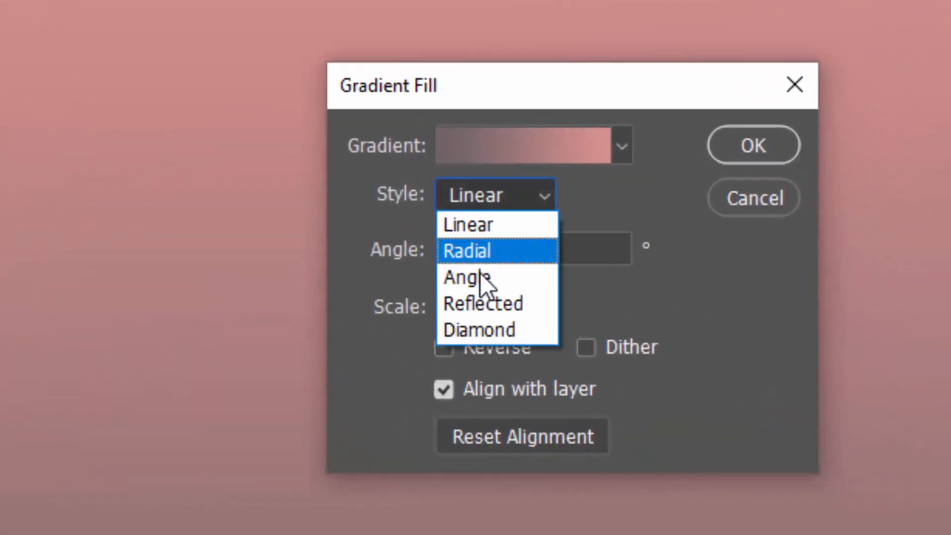
left_click(483, 299)
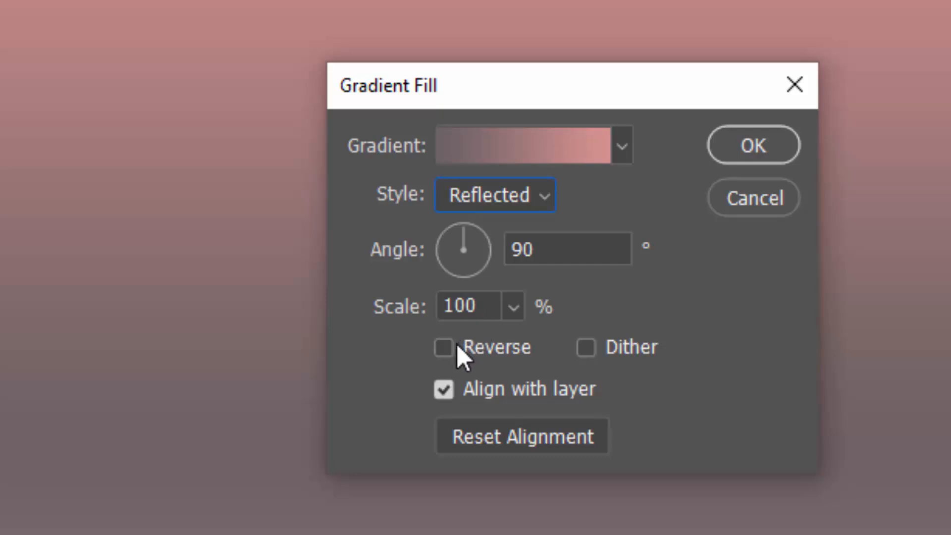
left_click(456, 344)
left_click_drag(484, 303, 439, 306)
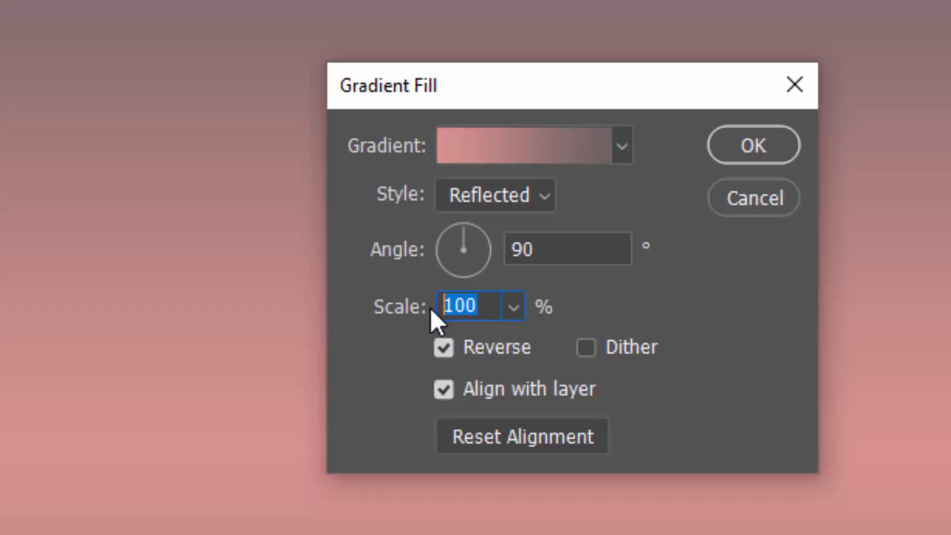
type("67")
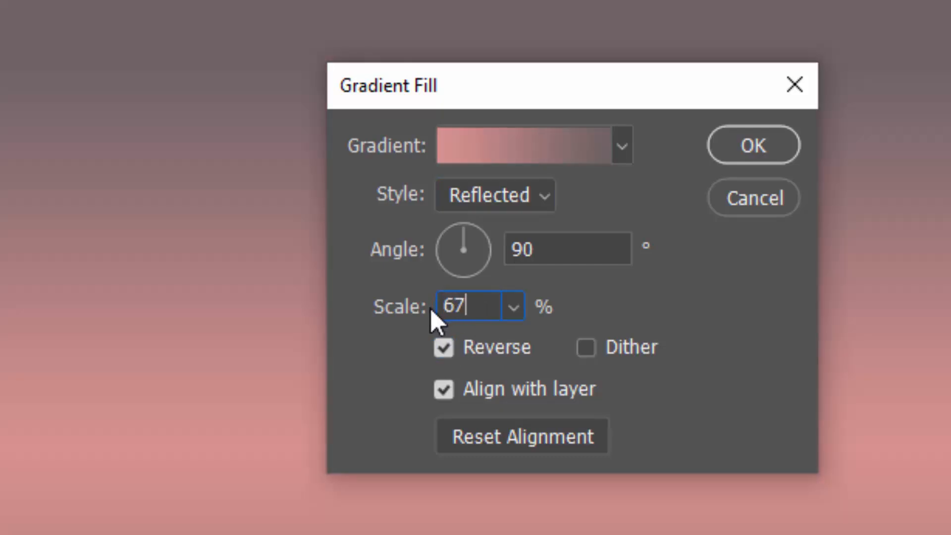
left_click(586, 347)
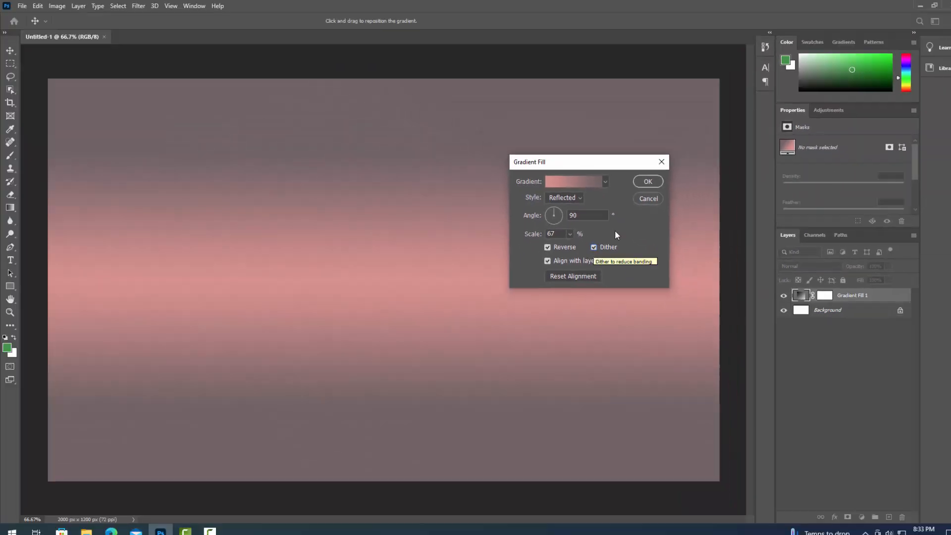
left_click(648, 181)
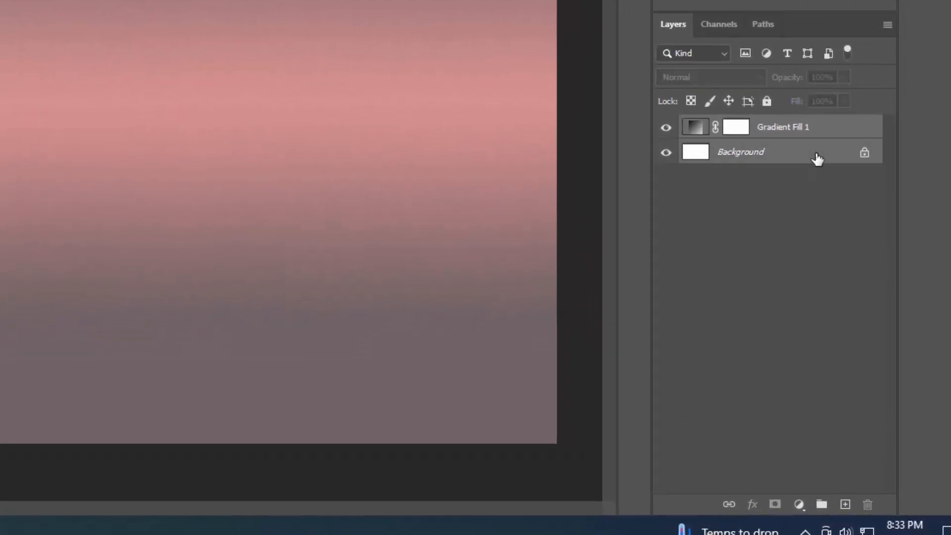
Step: Unlock the white background layer and group it together with the gradient fill layer
left_click(864, 153)
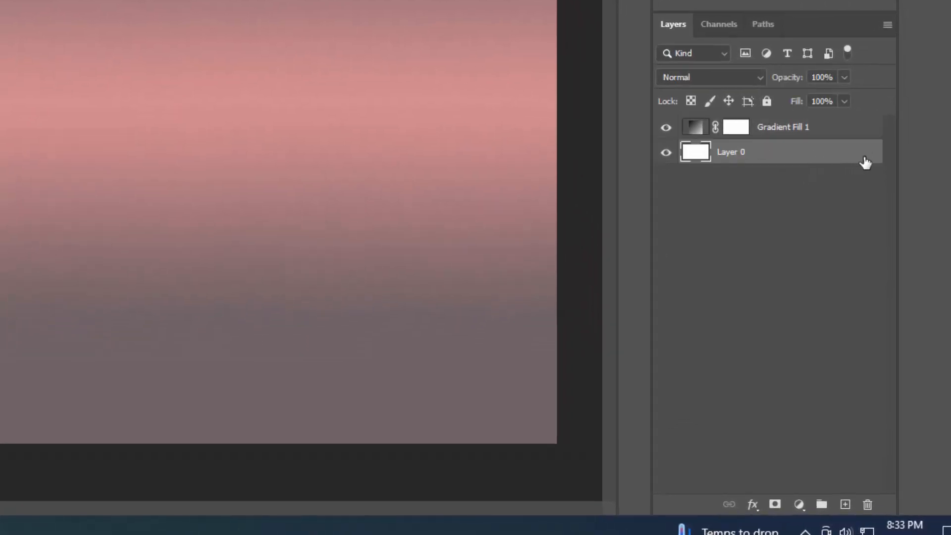
left_click(822, 133, "shift")
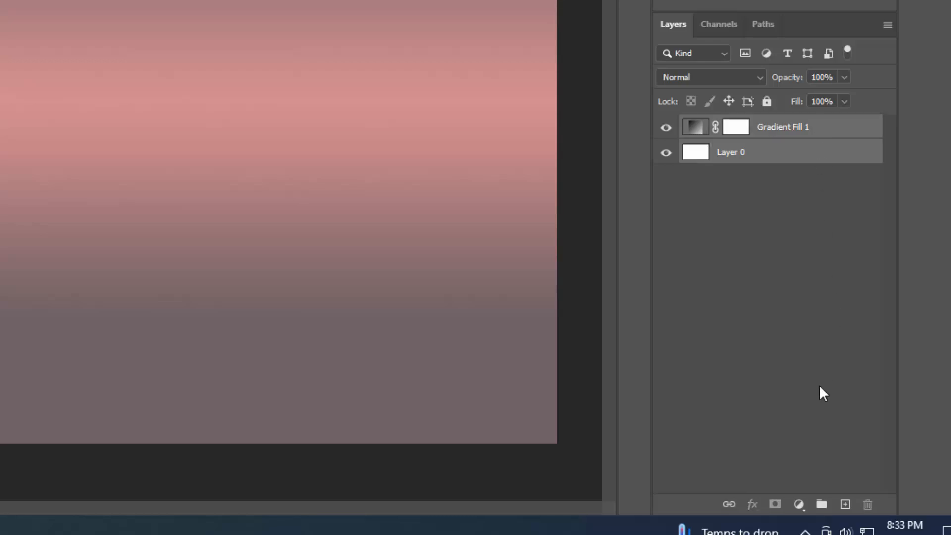
left_click(821, 504)
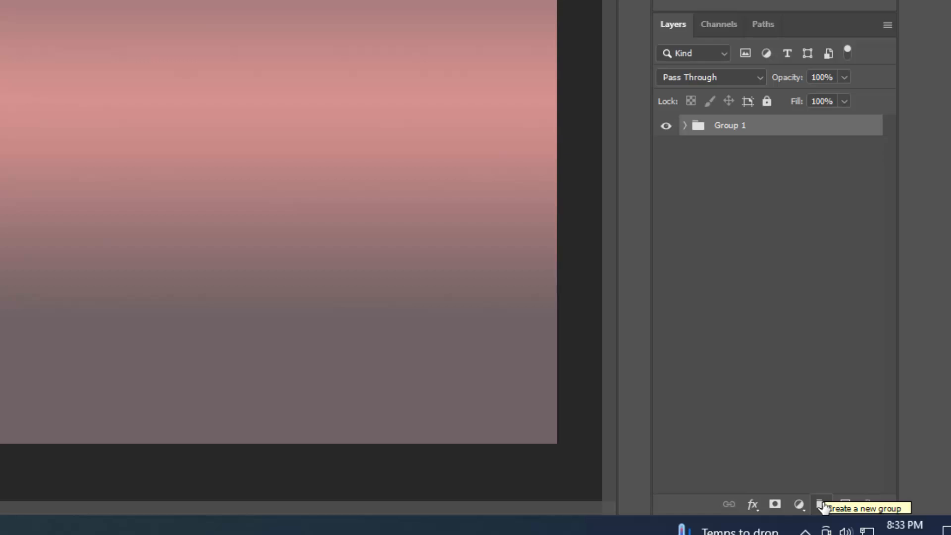
Step: Rename the new layer group to Background
double_click(725, 133)
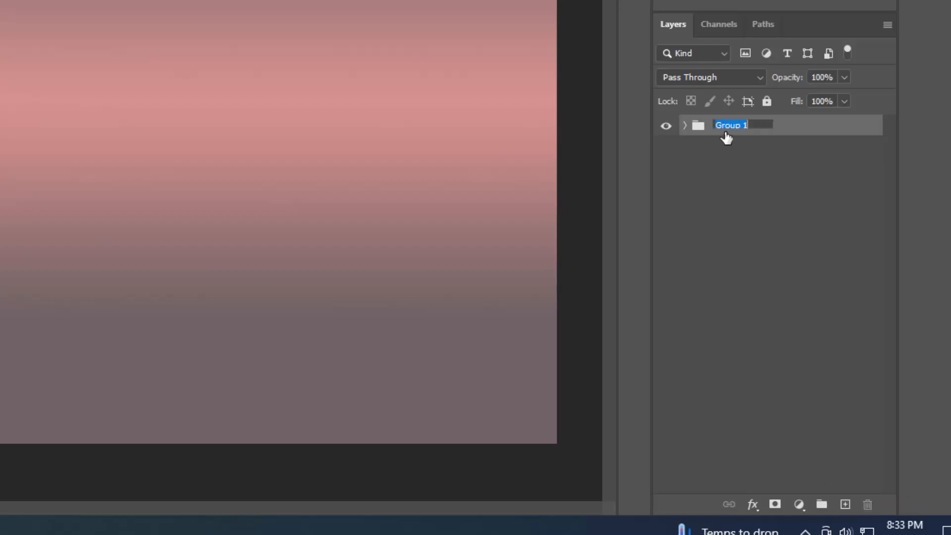
type("Background")
key("Return")
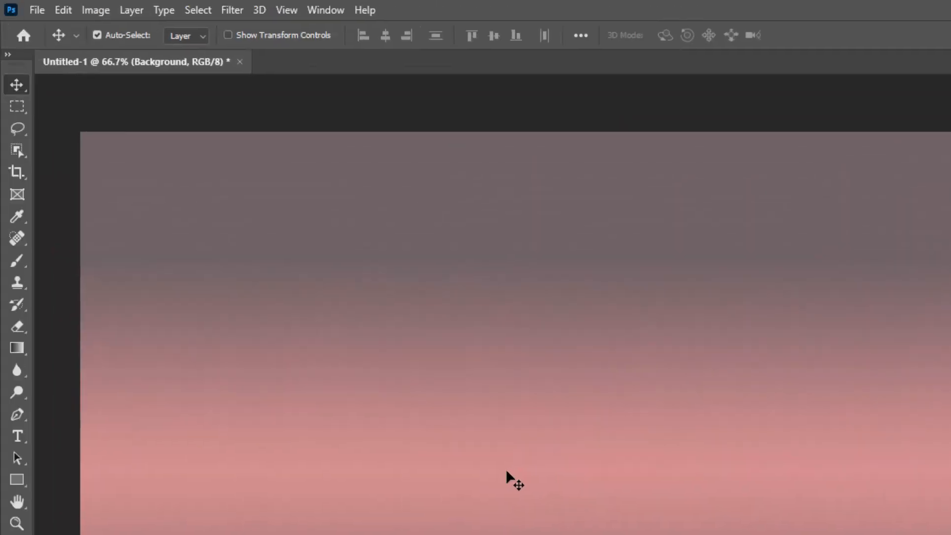
Step: Add horizontal text reading "Fresh" near the middle of the canvas with the Horizontal Type Tool
left_click(25, 435)
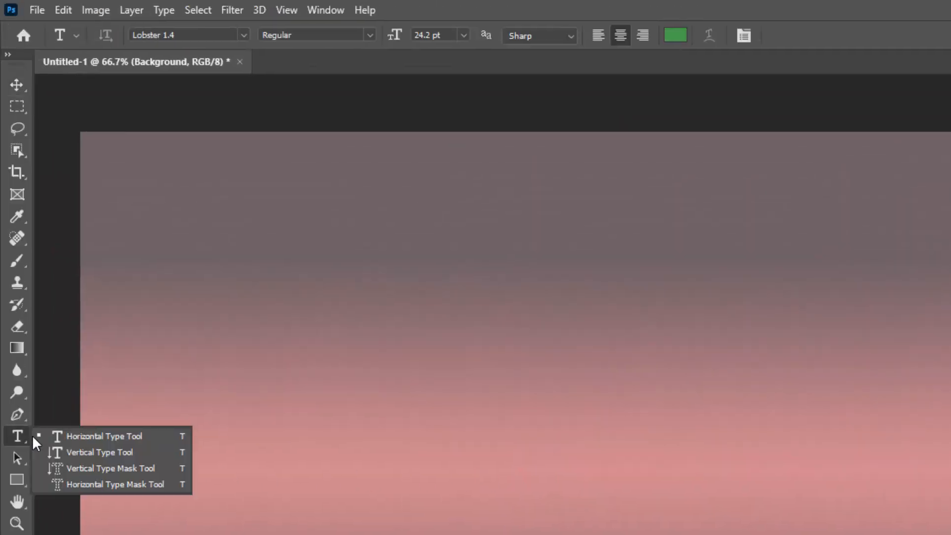
left_click(86, 436)
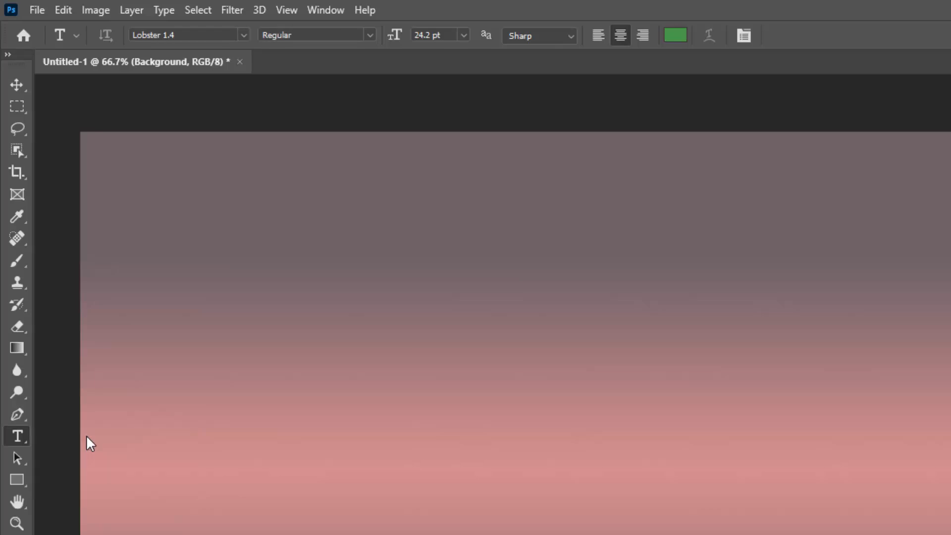
left_click(509, 482)
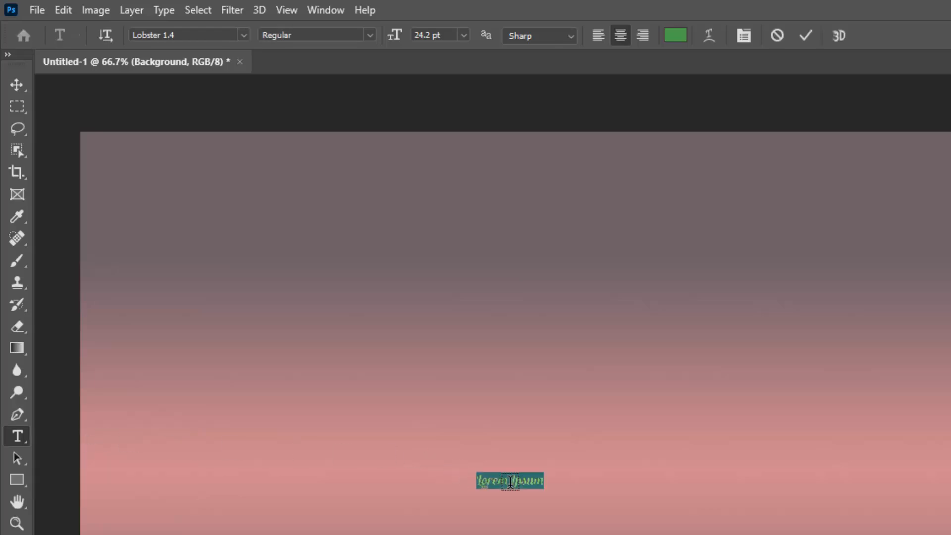
key("BackSpace")
type("Ralph")
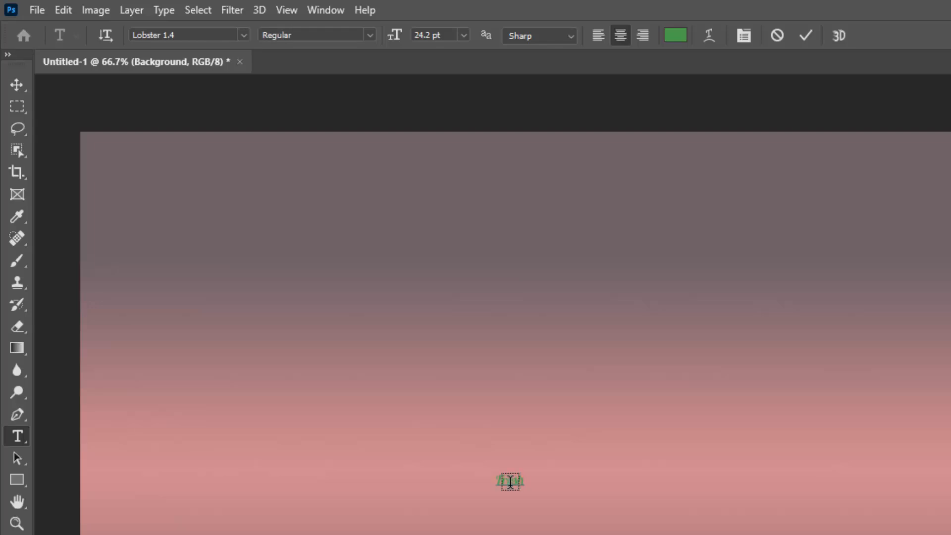
Step: Select the word "Fresh" and change its text color to black (000000)
double_click(510, 482)
left_click(675, 35)
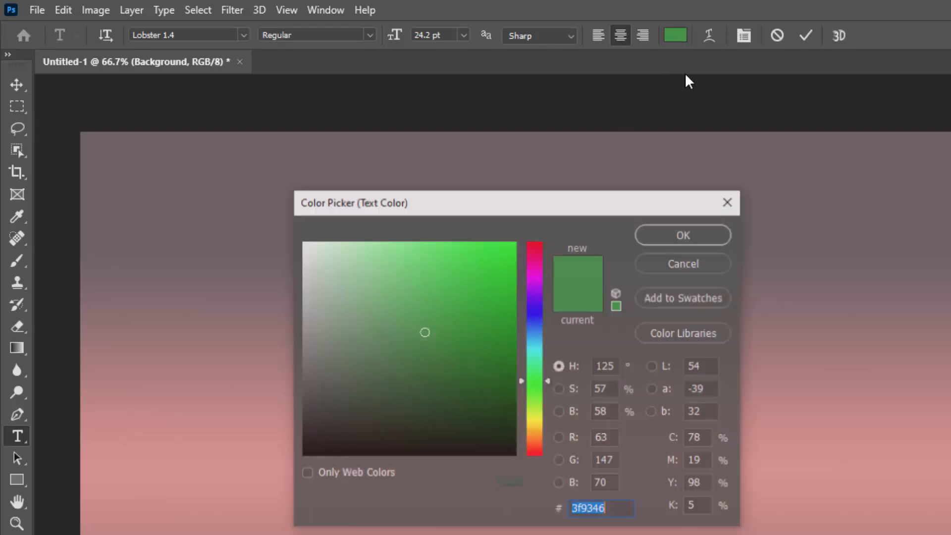
left_click_drag(501, 408, 511, 459)
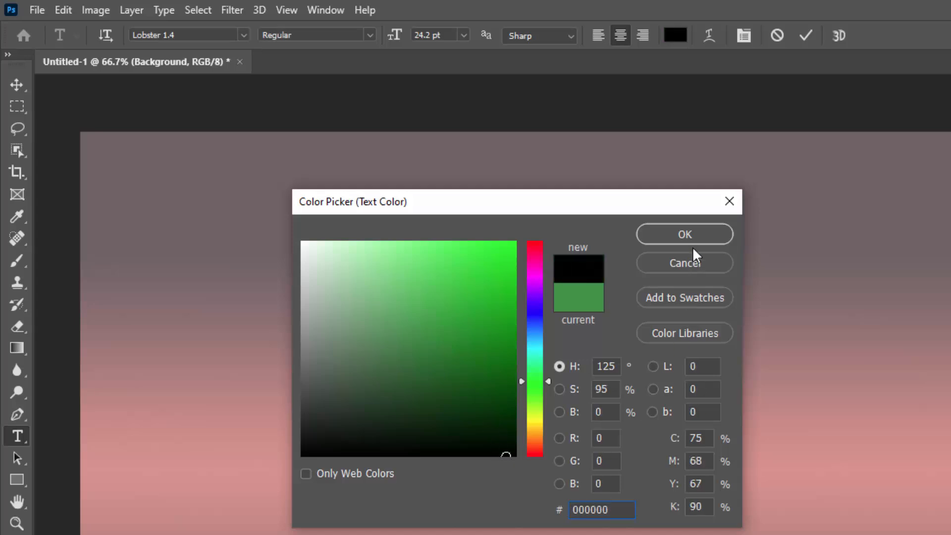
left_click(693, 233)
Step: Set the font size of the selected "Fresh" text to 645 pt
left_click(438, 38)
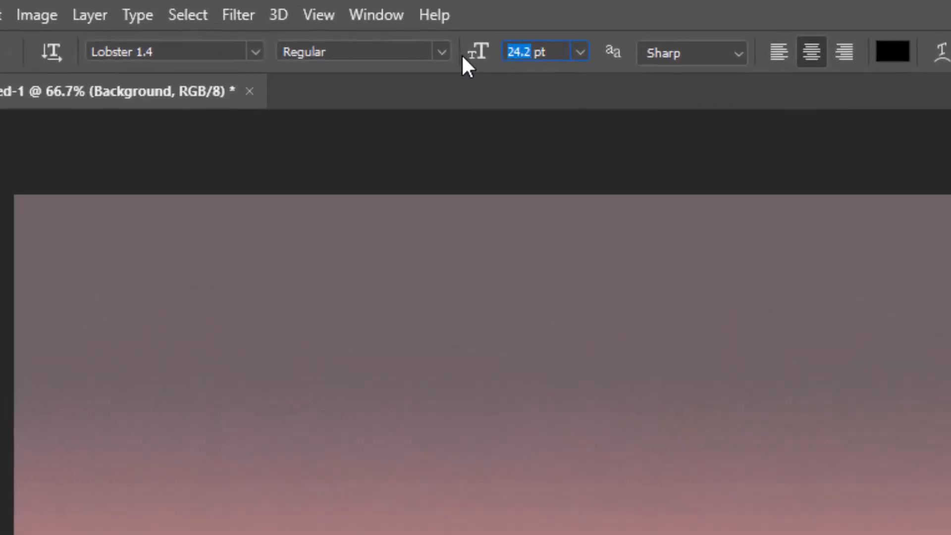
type("645")
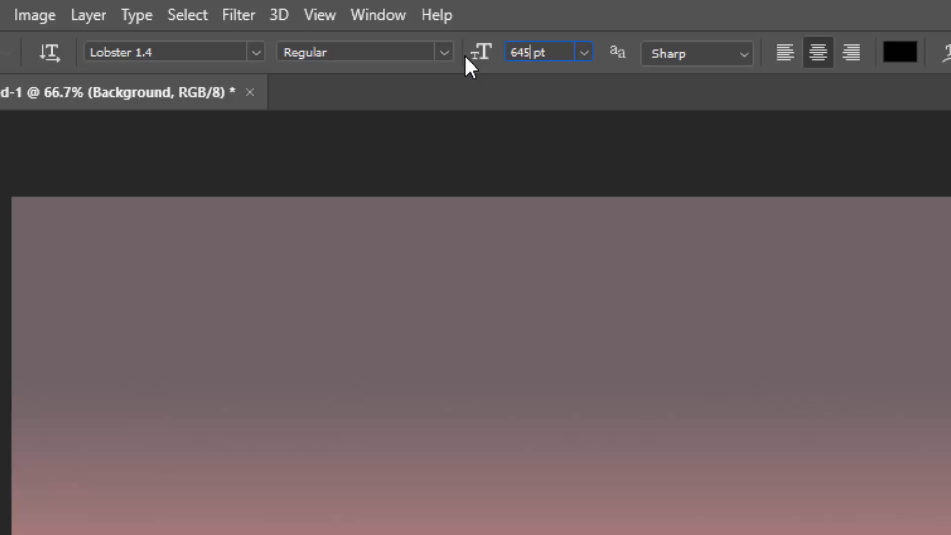
key("Return")
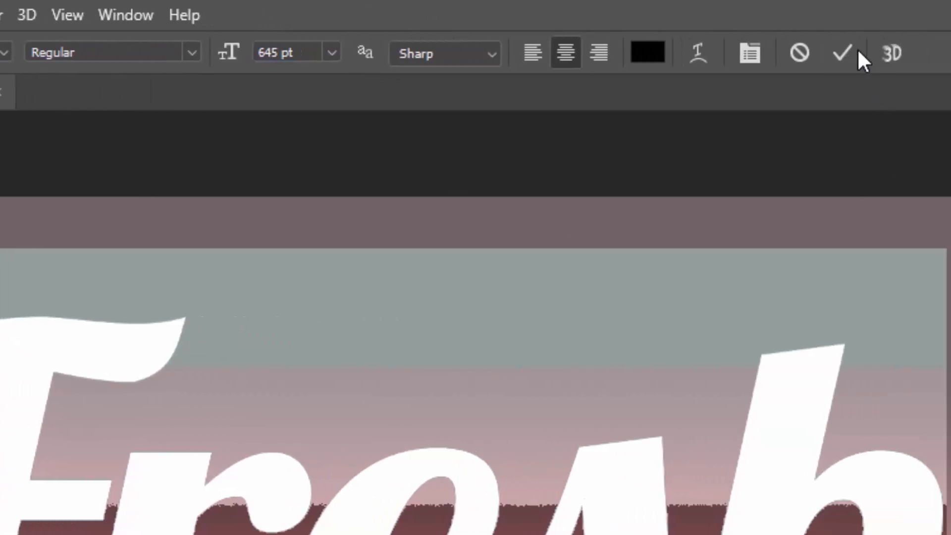
Step: Commit the text edit and center the "Fresh" lettering vertically and horizontally on the canvas, clearing the selection
left_click(926, 53)
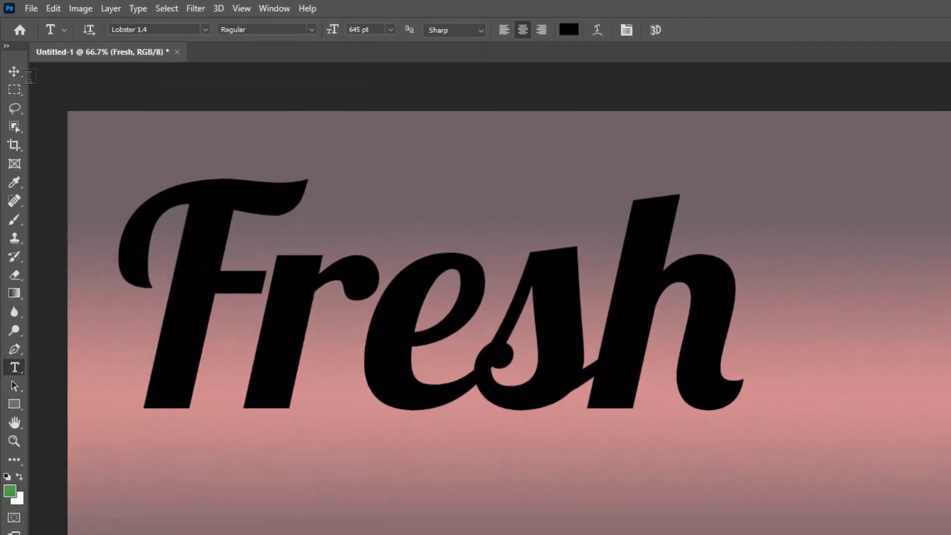
left_click(14, 71)
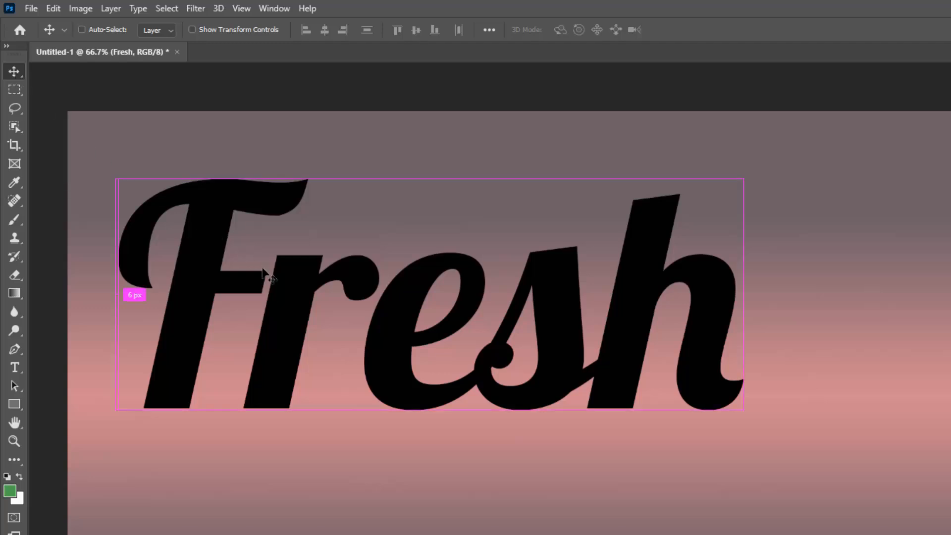
key("ctrl+a")
left_click(416, 31)
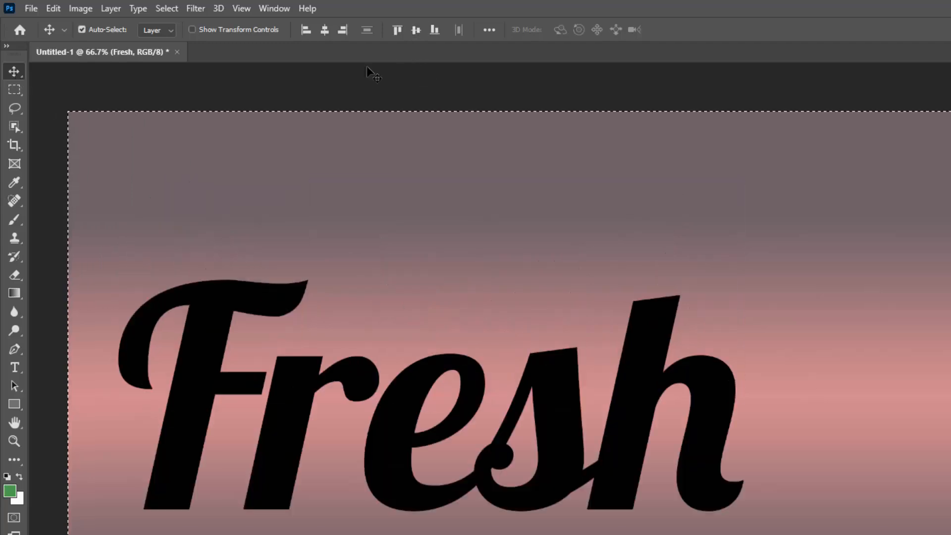
left_click(325, 30)
key("ctrl+d")
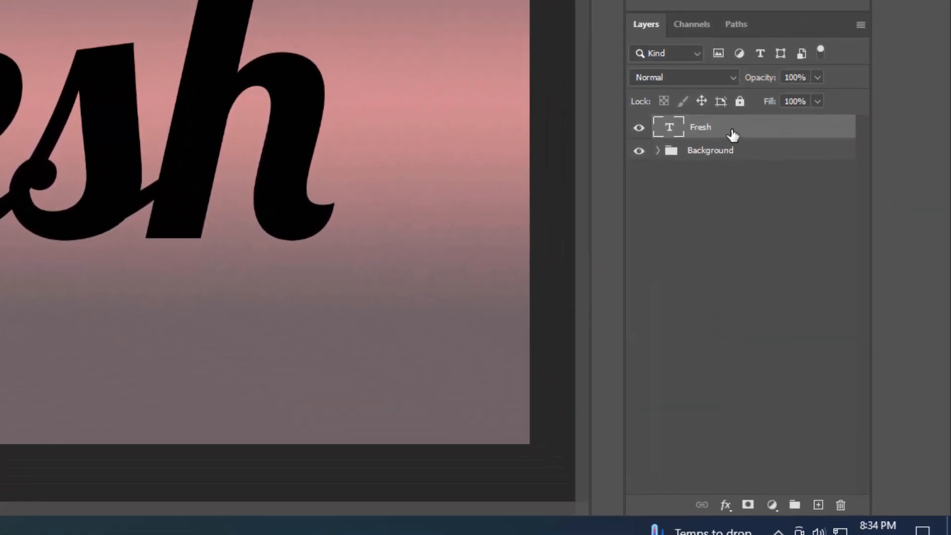
Step: Convert the Fresh text layer to a smart object, duplicate it, and hide the copy, leaving the original selected
right_click(732, 133)
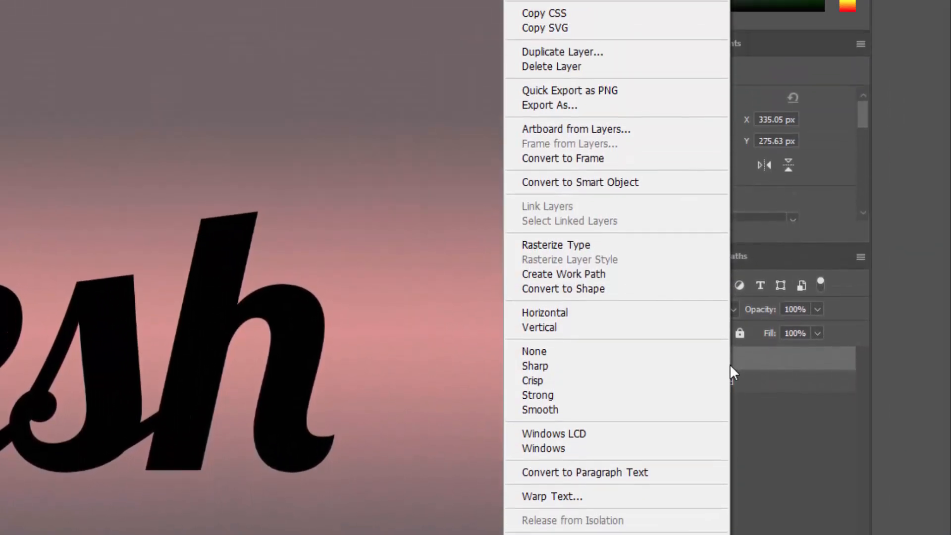
left_click(651, 54)
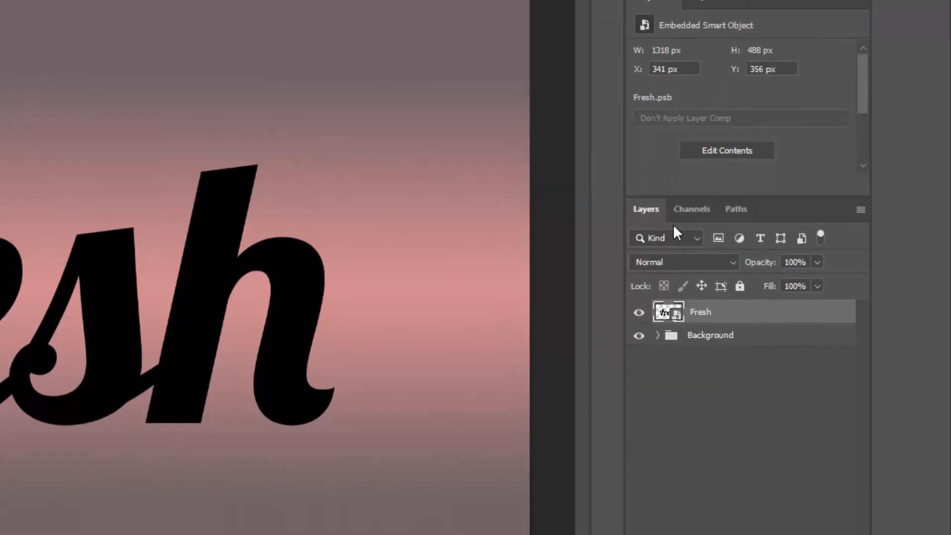
key("ctrl+j")
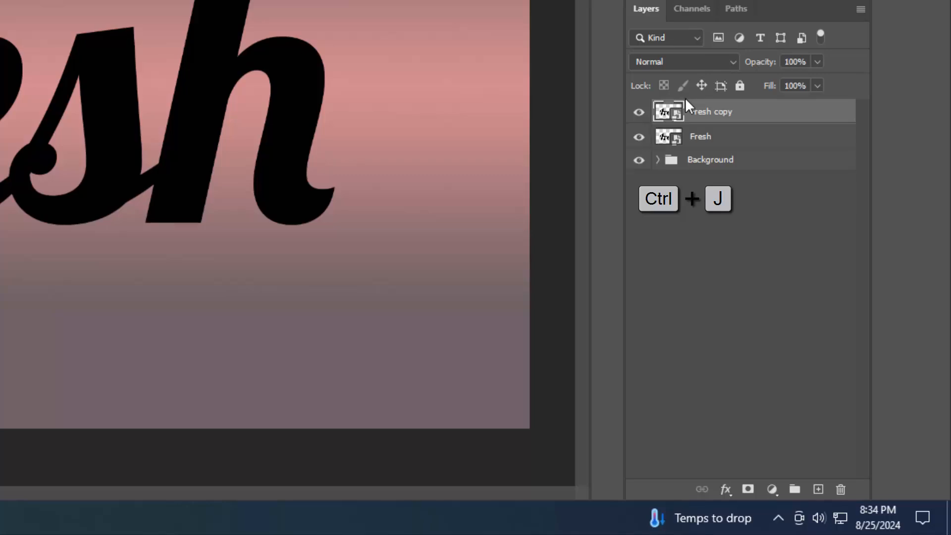
left_click(640, 114)
left_click(723, 147)
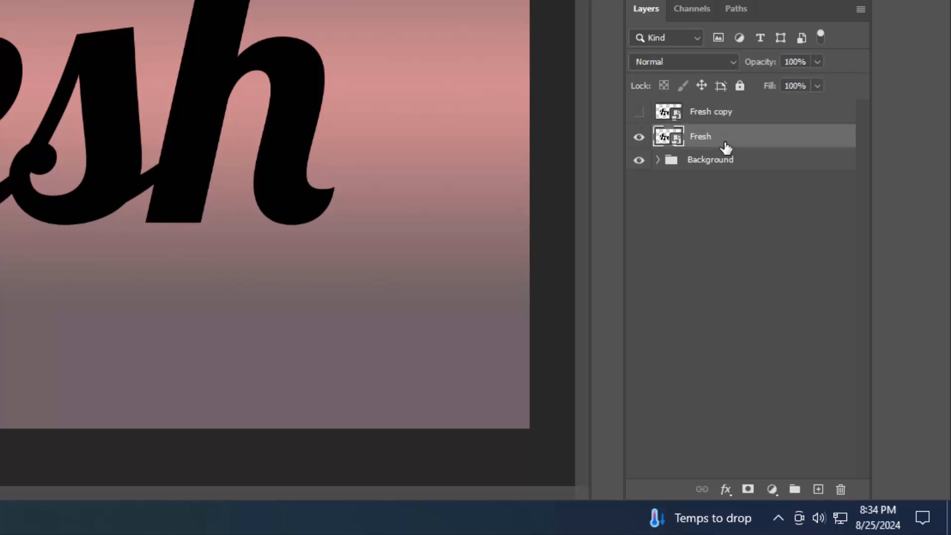
Step: Rename the original Fresh smart object layer to Shadow
double_click(702, 135)
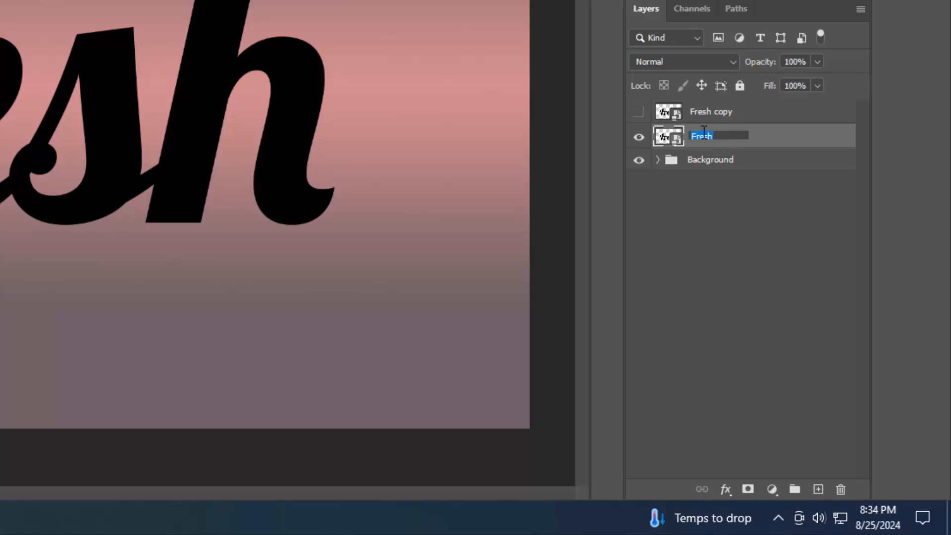
type("Shadow")
key("Return")
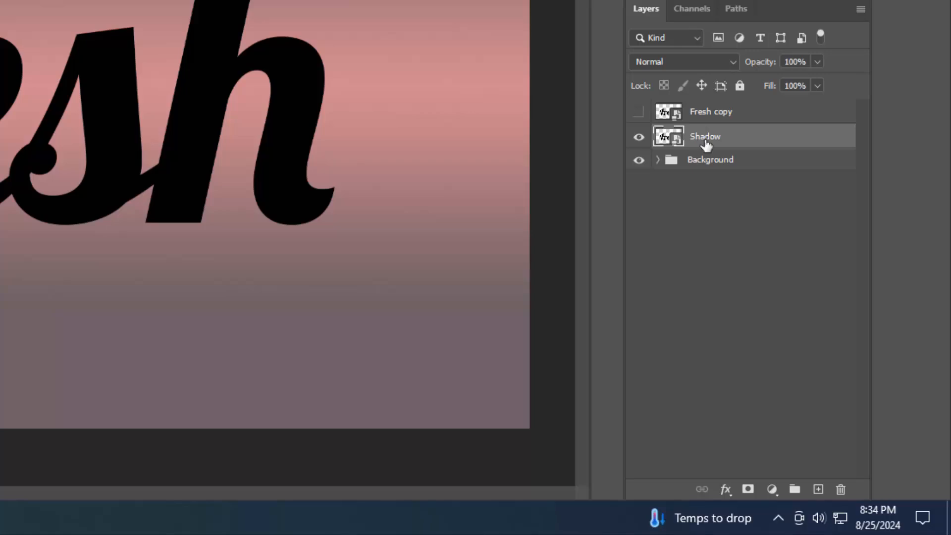
Step: Set the Shadow layer's fill opacity to 0% in its blending options
left_click(725, 490)
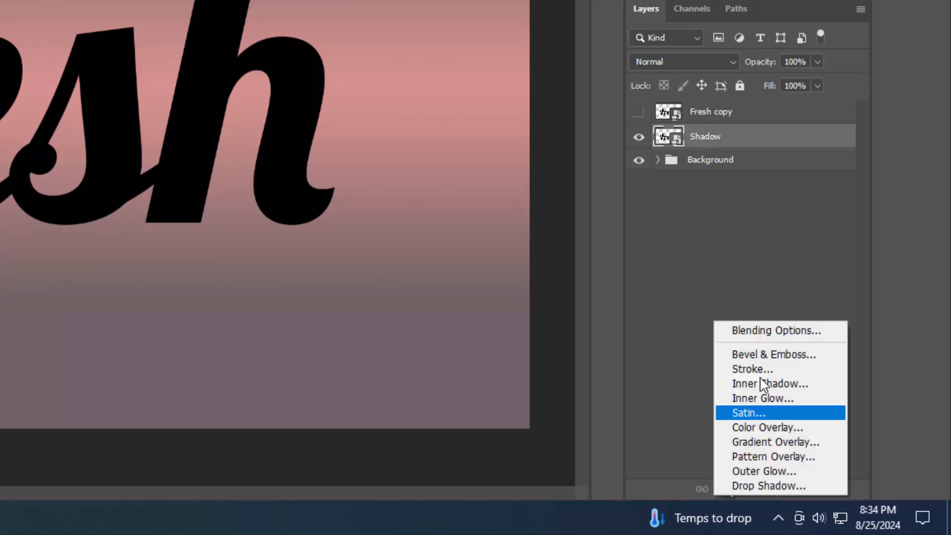
left_click(760, 331)
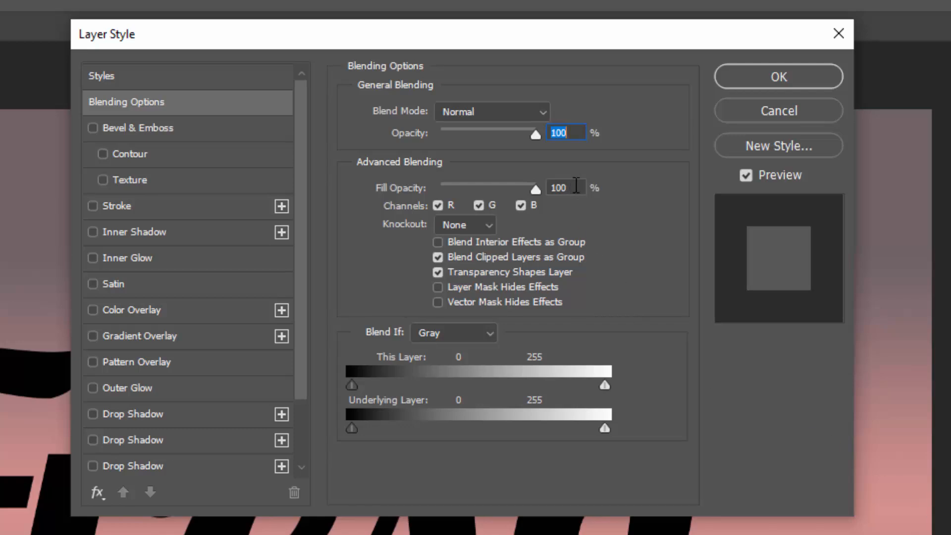
left_click(565, 187)
type("0")
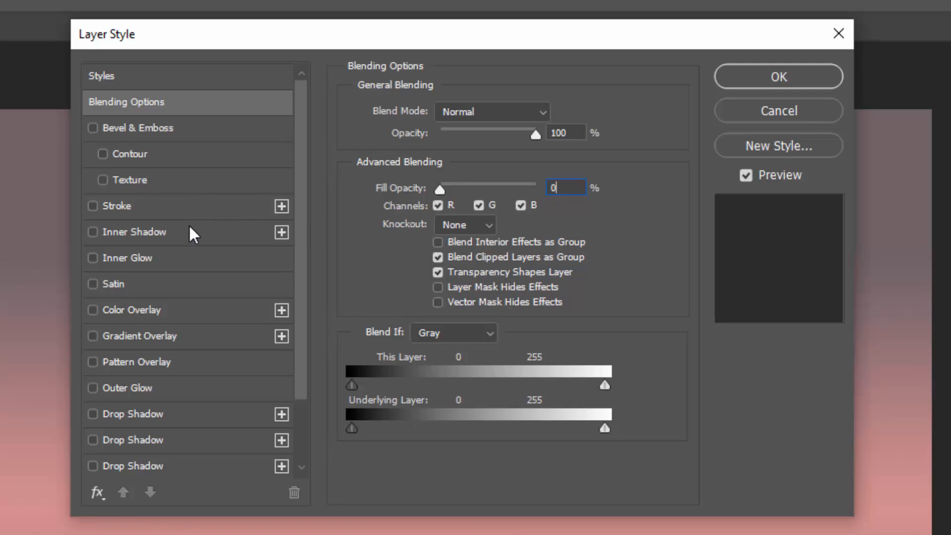
Step: Enable the first Drop Shadow: black Multiply, 70% opacity, 120° angle, 5 px distance, 0% spread, 8 px size
left_click(178, 415)
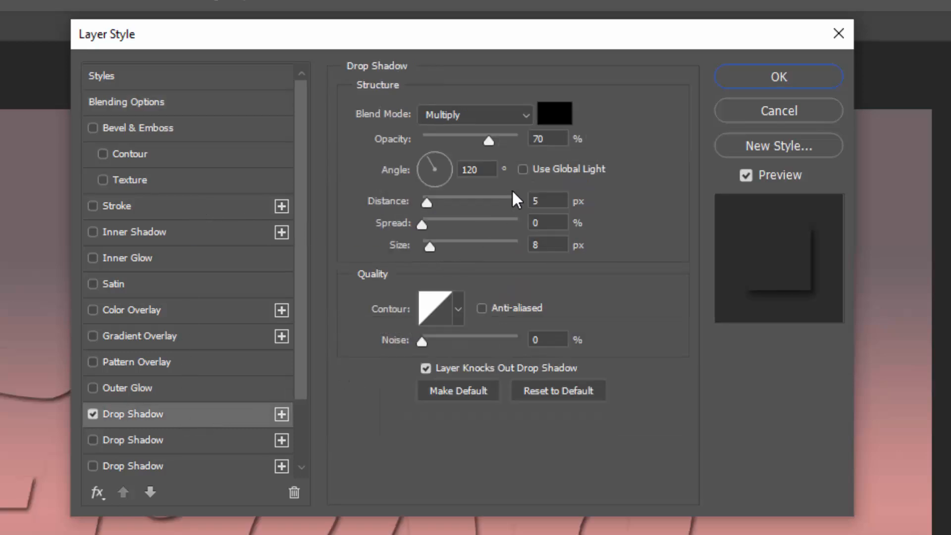
left_click(555, 140)
key("Tab")
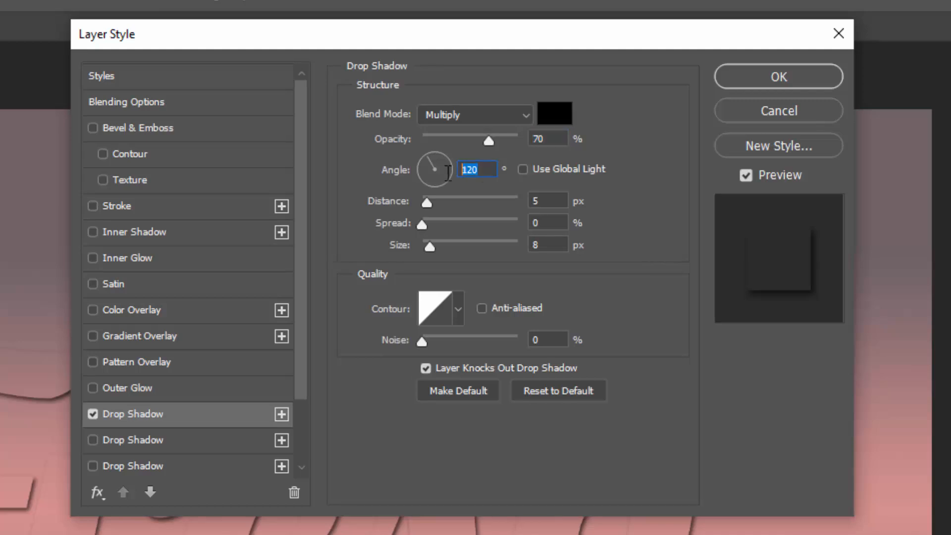
key("Tab")
left_click(550, 245)
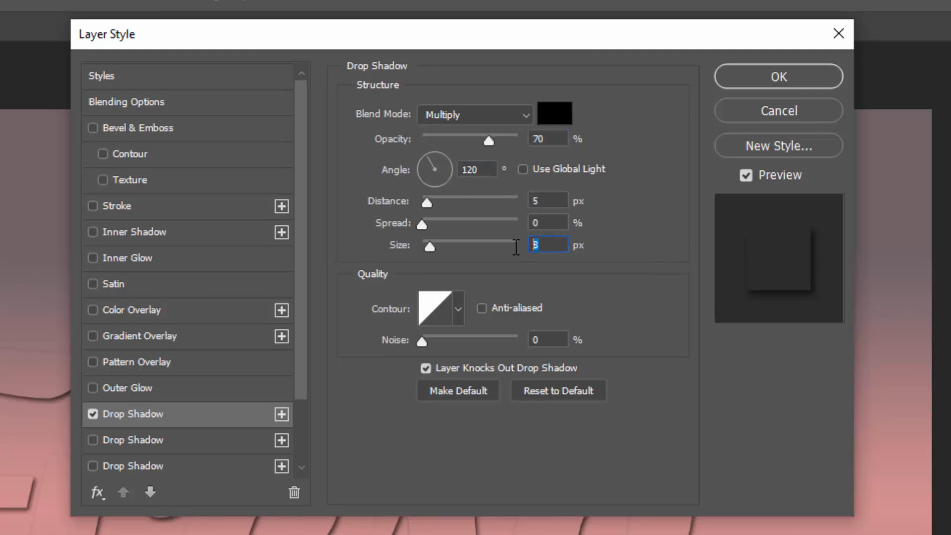
Step: Enable a second Drop Shadow with 58% opacity, 120° angle, 12 px distance, 0% spread and 32 px size
left_click(180, 441)
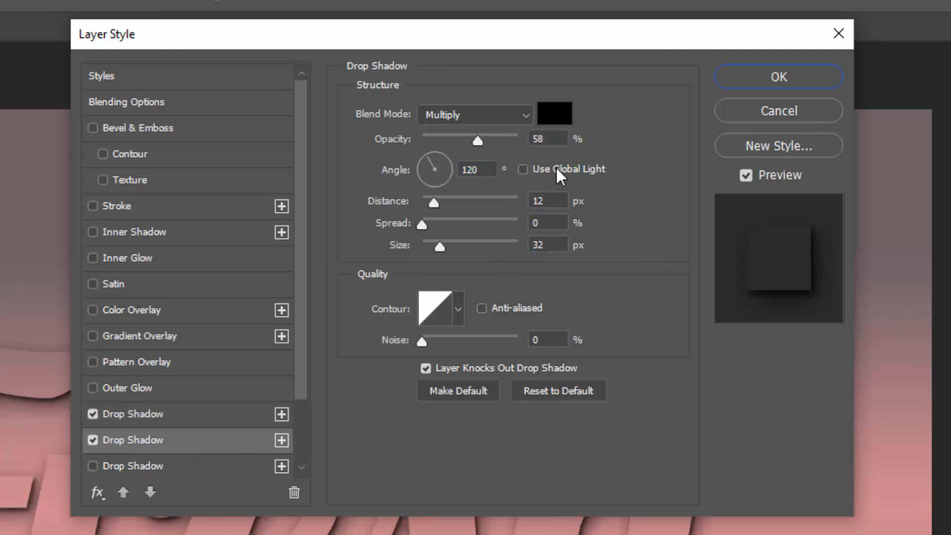
left_click(564, 137)
key("Tab")
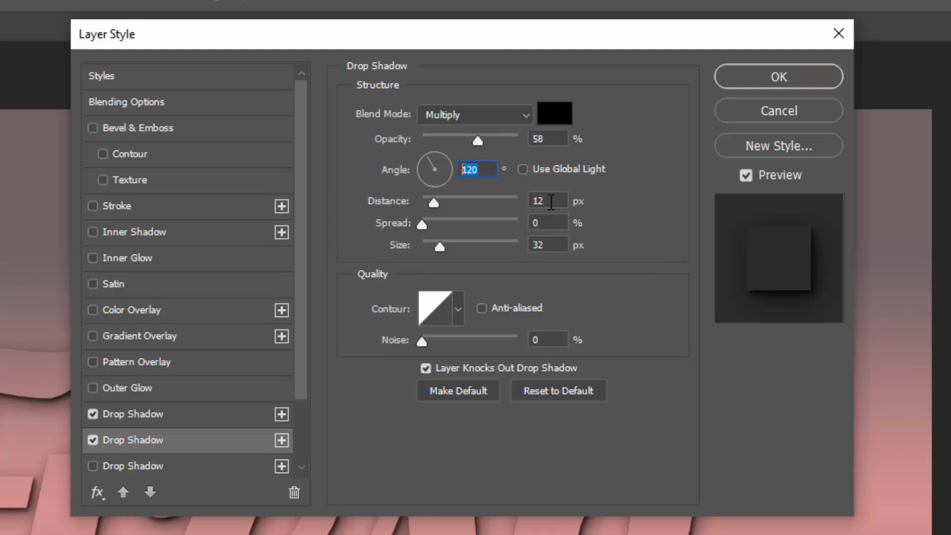
key("Tab")
key("Tab")
key("Tab")
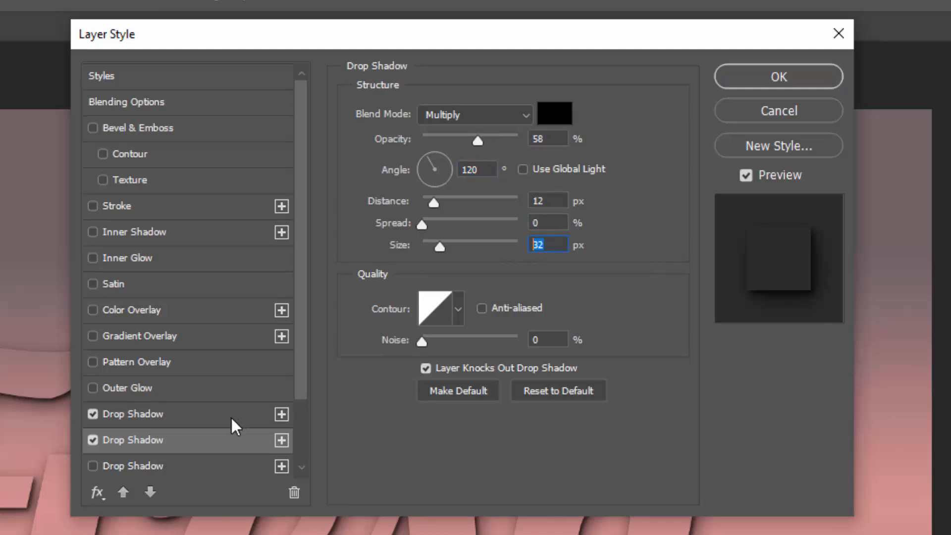
Step: Enable a third Drop Shadow with 60% opacity, 120° angle, 19 px distance, 0% spread and 62 px size
scroll(234, 423, "down", 2)
left_click(182, 420)
left_click(530, 139)
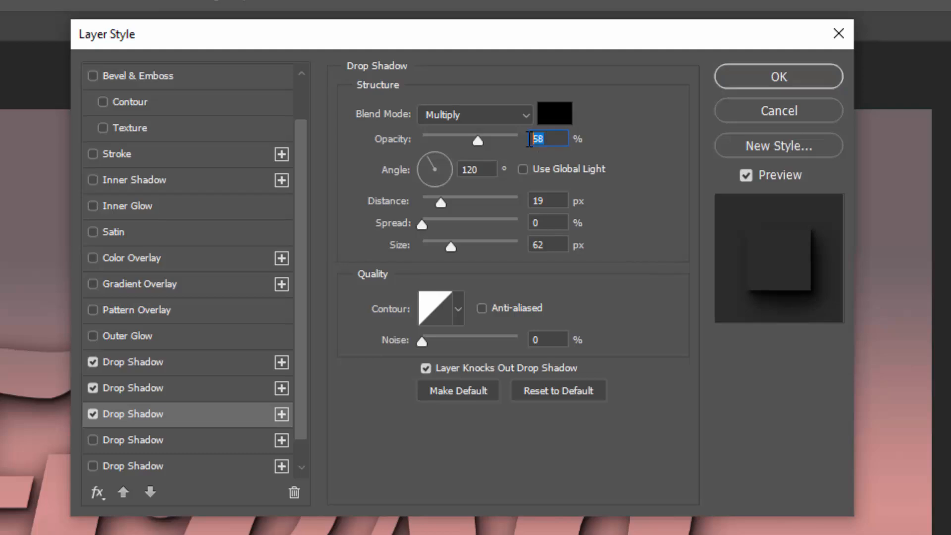
key("Tab")
key("Tab")
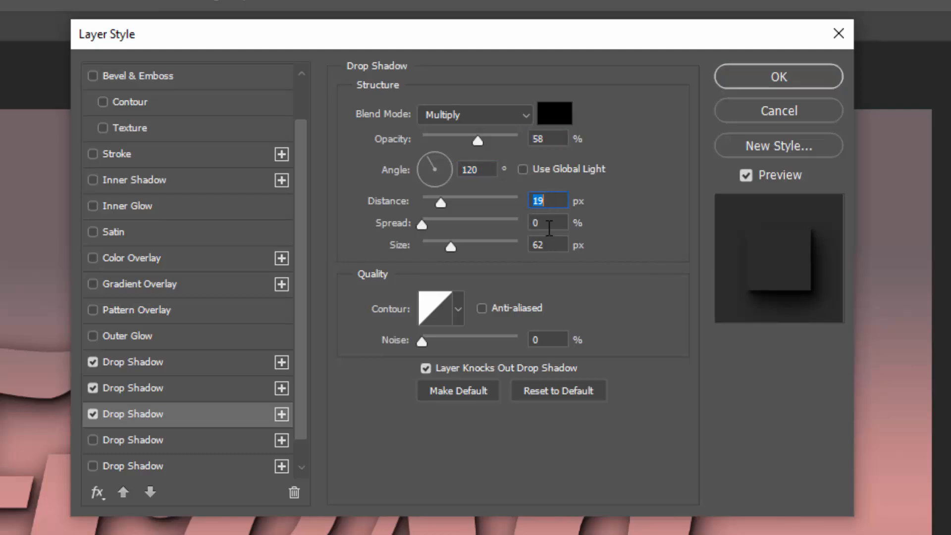
key("Tab")
key("Tab")
left_click(555, 144)
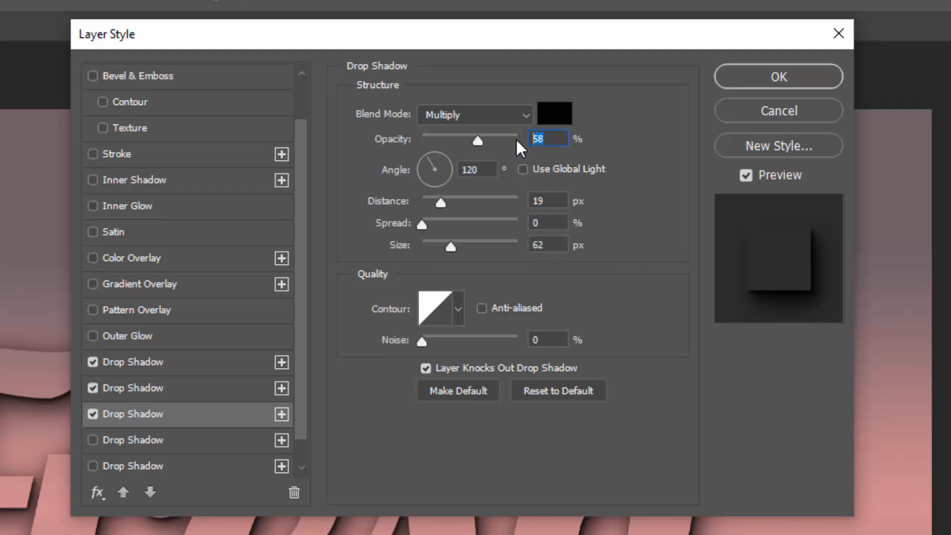
type("60")
Step: Enable a fourth Drop Shadow with 58% opacity, 120° angle, 37 px distance, 0% spread and 101 px size
left_click(156, 439)
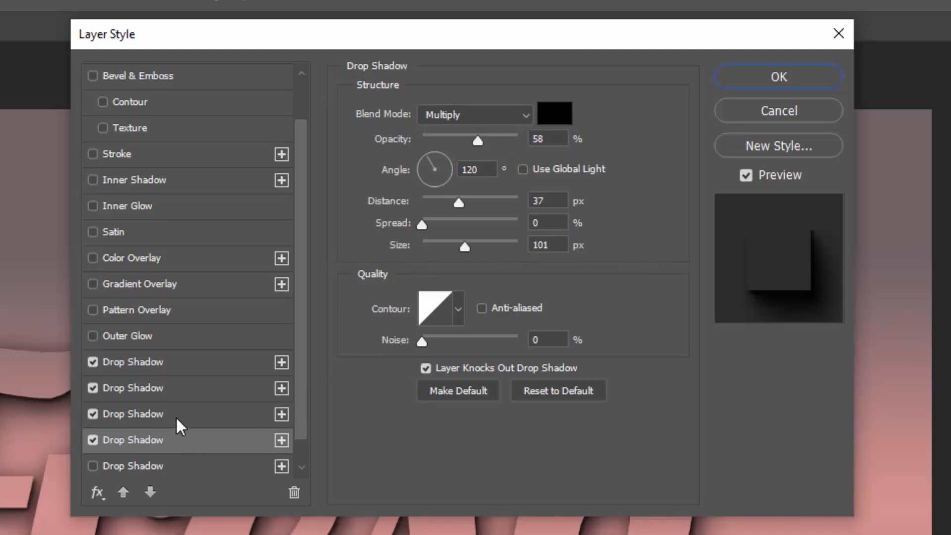
left_click(554, 143)
left_click(524, 200)
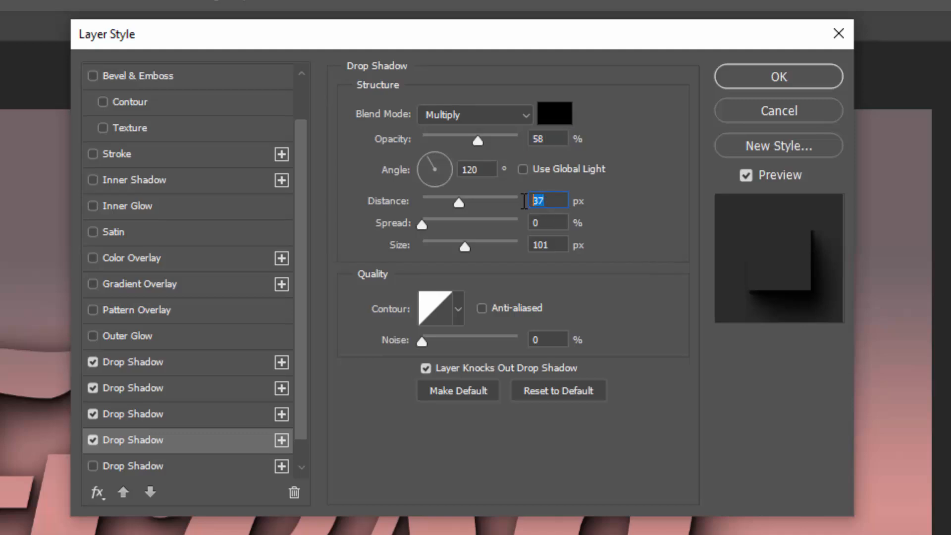
left_click(554, 224)
left_click(548, 245)
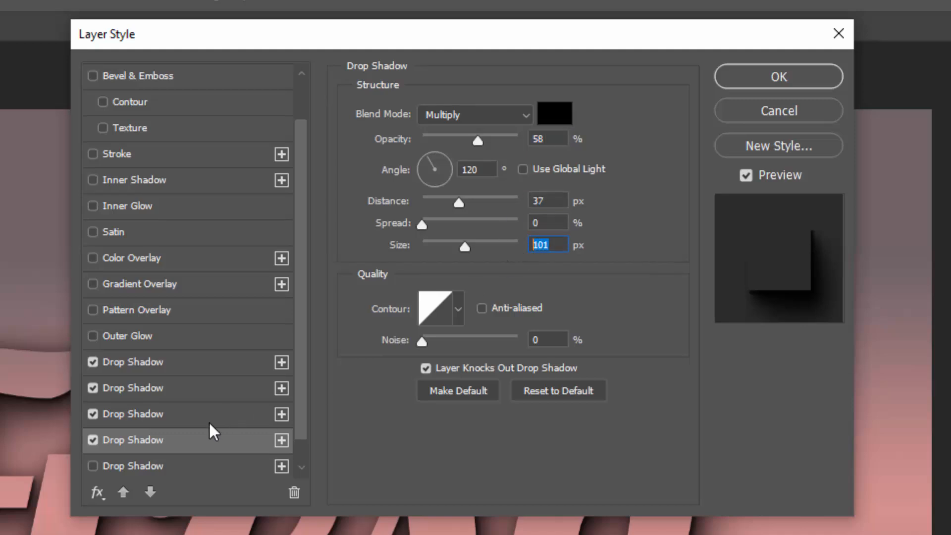
Step: Enable a fifth Drop Shadow with 43% opacity, 120° angle, 63 px distance, 0% spread and 110 px size, and apply the layer style
left_click(166, 466)
left_click(547, 139)
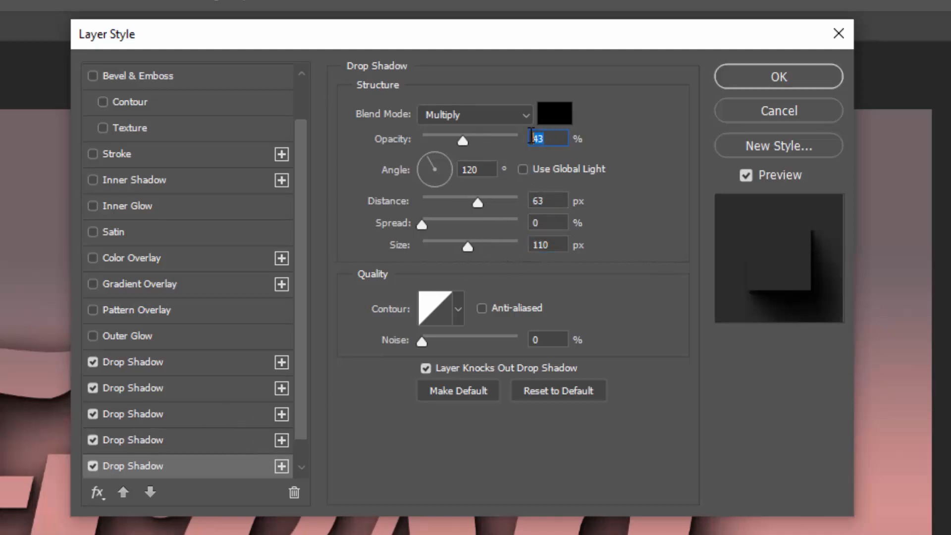
left_click(490, 165)
left_click(537, 201)
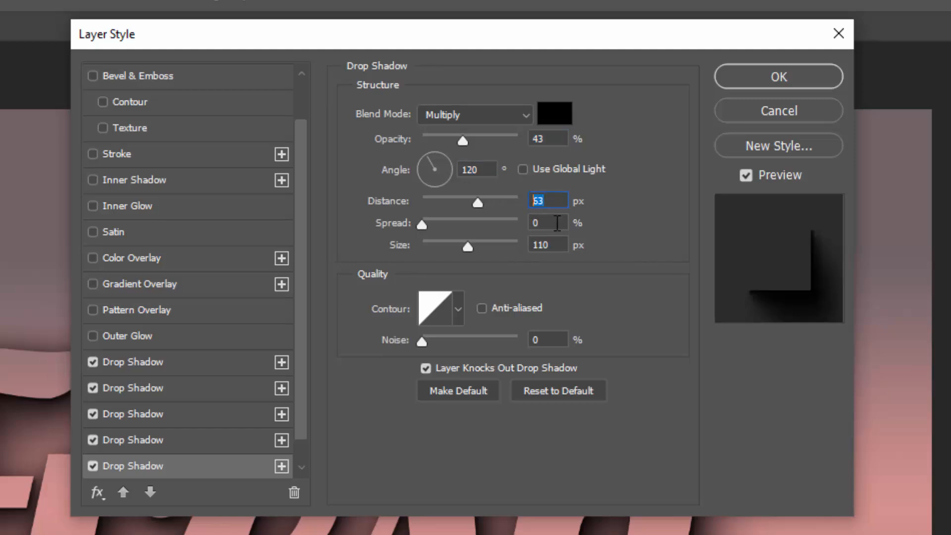
left_click(531, 222)
left_click(536, 245)
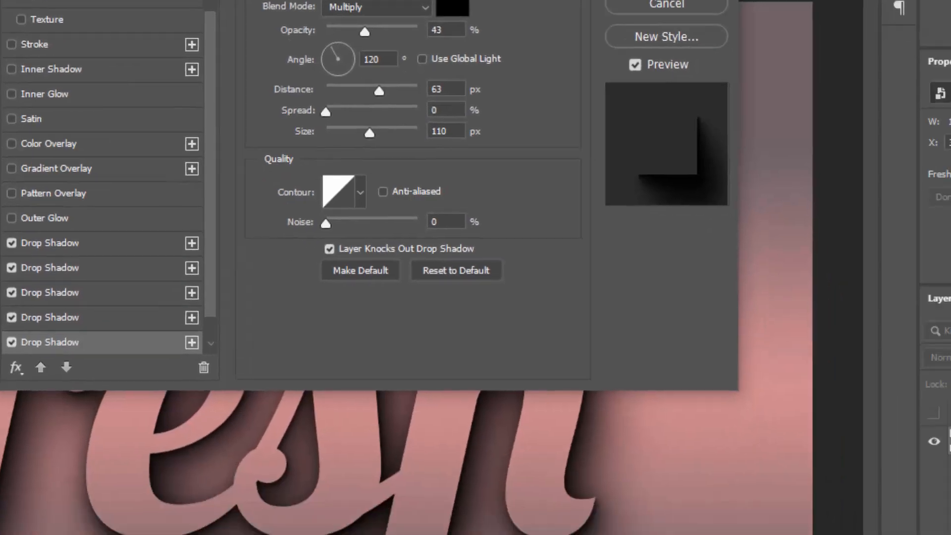
left_click(750, 86)
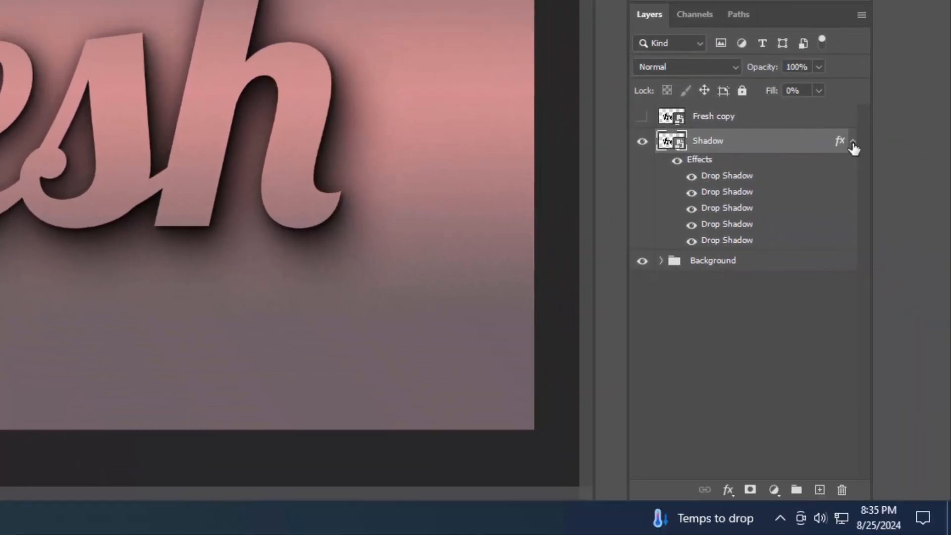
Step: Put the Shadow layer into a new group named Shadow, with its effects list and the group collapsed
left_click(852, 143)
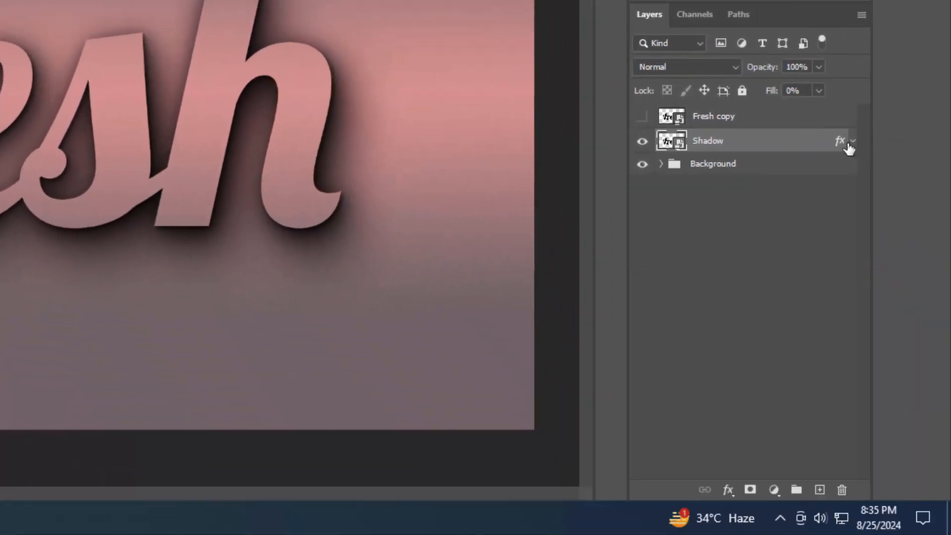
key("ctrl+g")
double_click(712, 144)
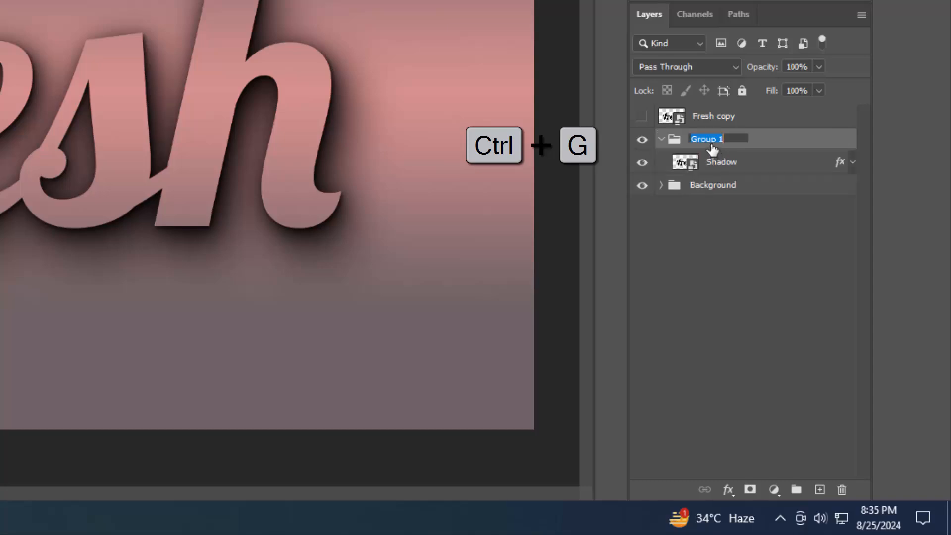
type("Shadow")
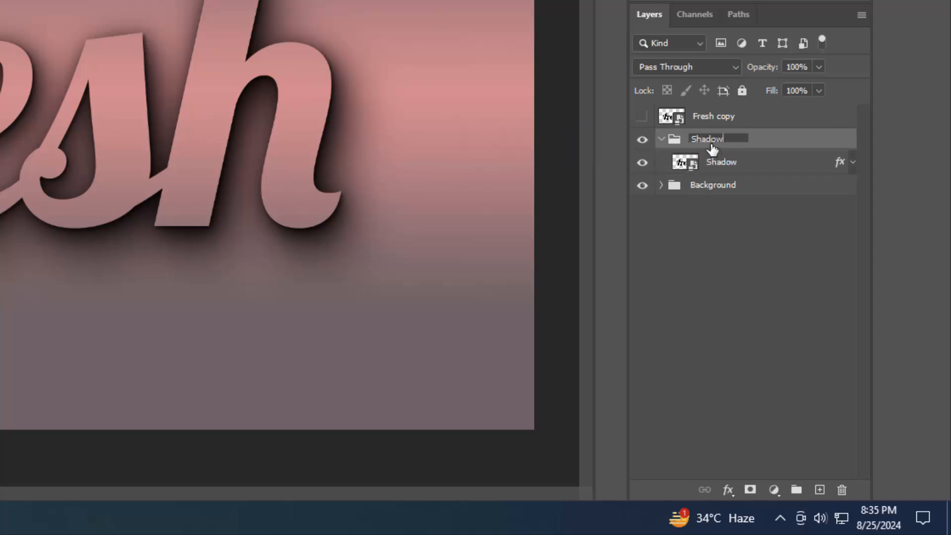
key("Return")
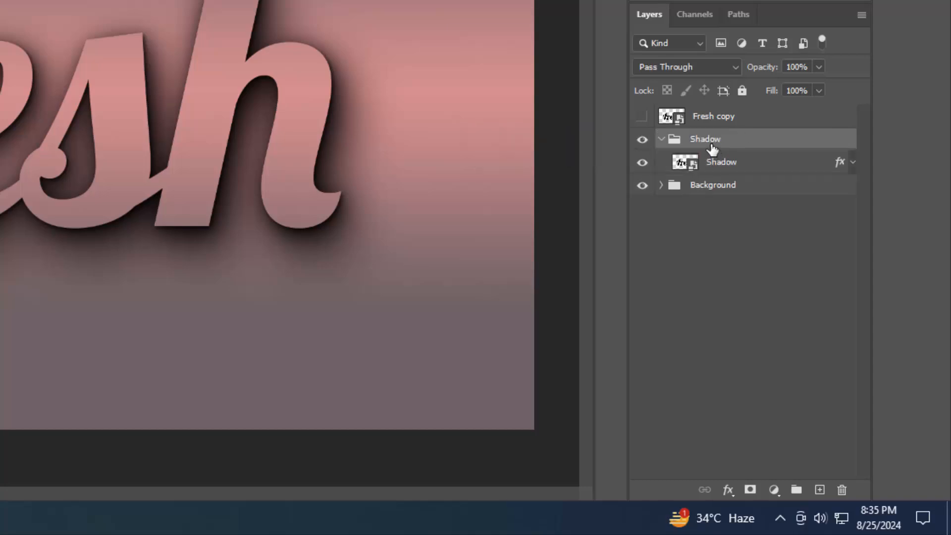
left_click(662, 140)
Step: Rename the hidden Fresh copy layer to Border and make it visible
double_click(719, 119)
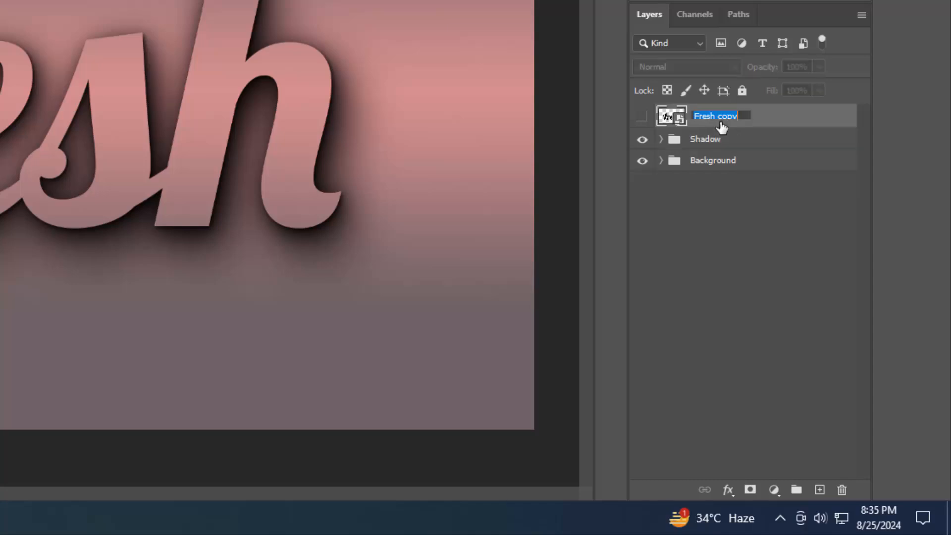
type("Border")
key("Return")
left_click(643, 117)
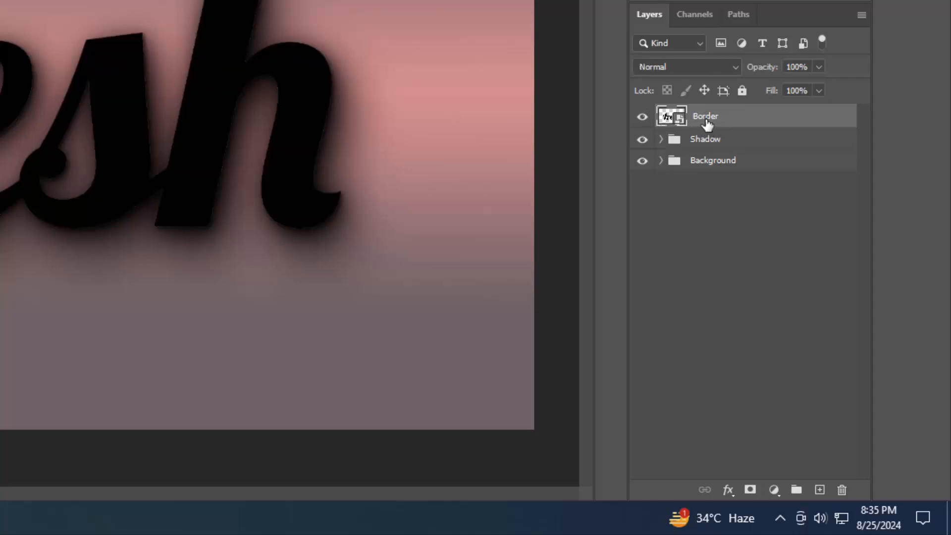
Step: Open the Border layer's blending options and set its Fill Opacity to 0%
left_click(728, 489)
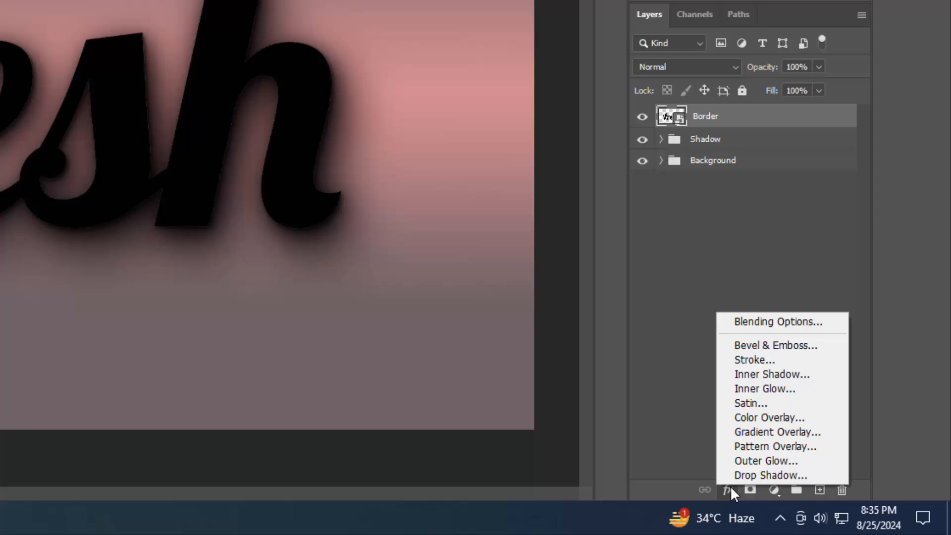
left_click(766, 322)
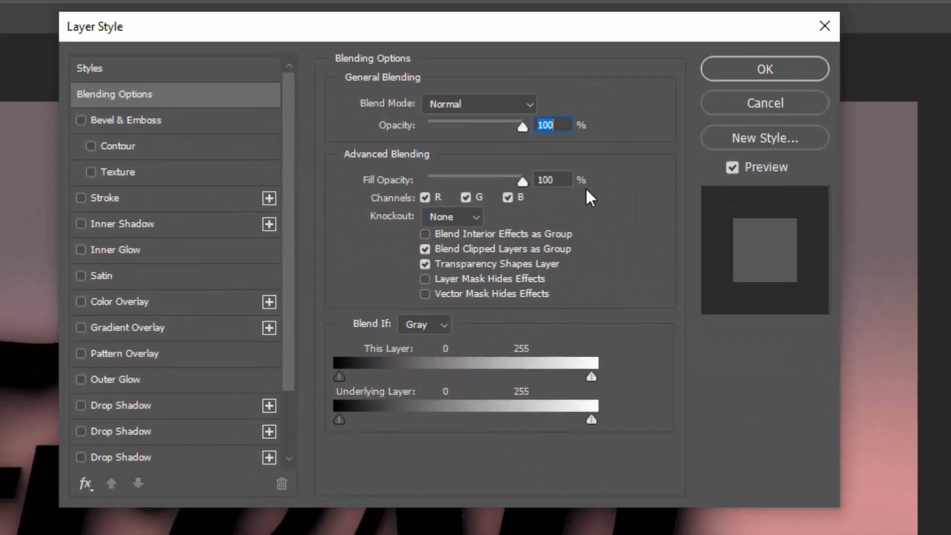
left_click(523, 179)
type("0")
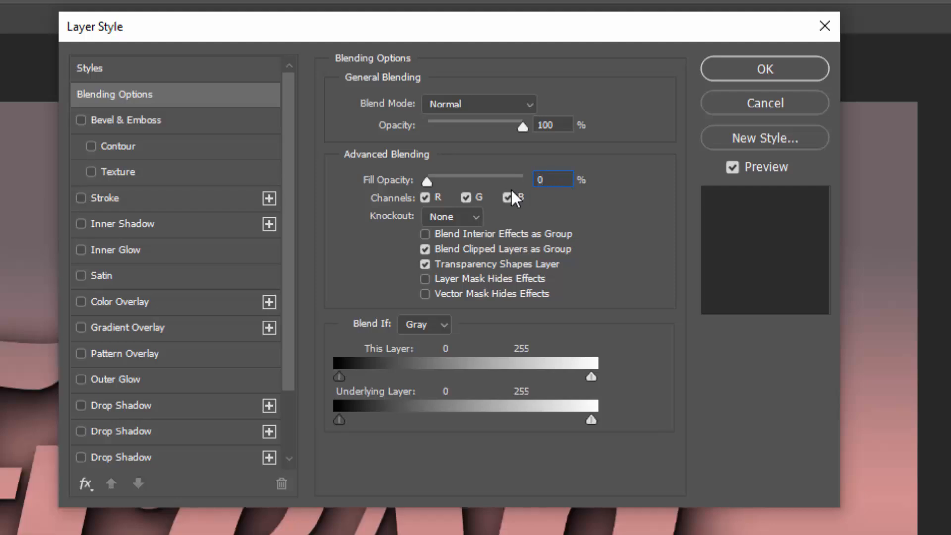
Step: Enable Bevel & Emboss as a Smooth Inner Bevel with 939% depth, Down direction, 38 px size and 0 px soften
left_click(108, 120)
left_click(468, 107)
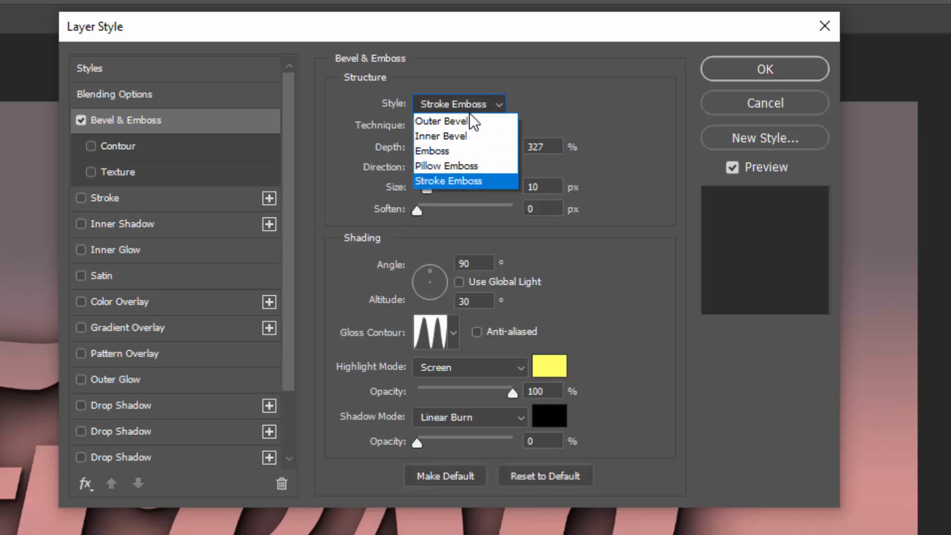
left_click(468, 136)
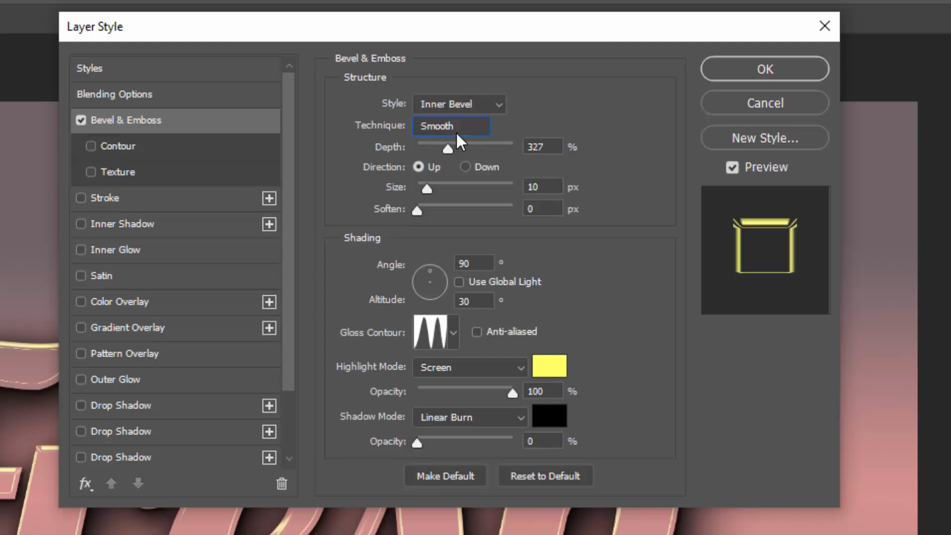
left_click(457, 134)
left_click(456, 142)
key("Tab")
type("939")
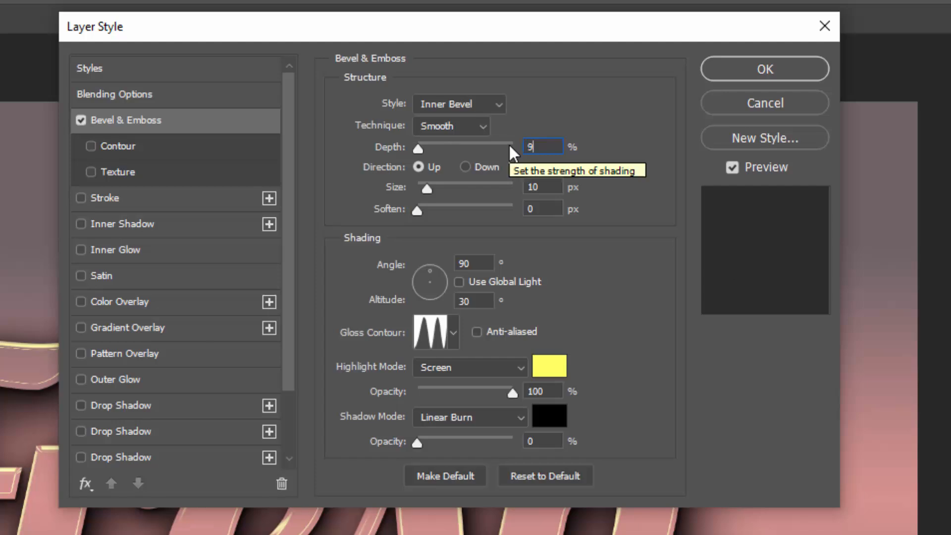
left_click(480, 167)
left_click(548, 186)
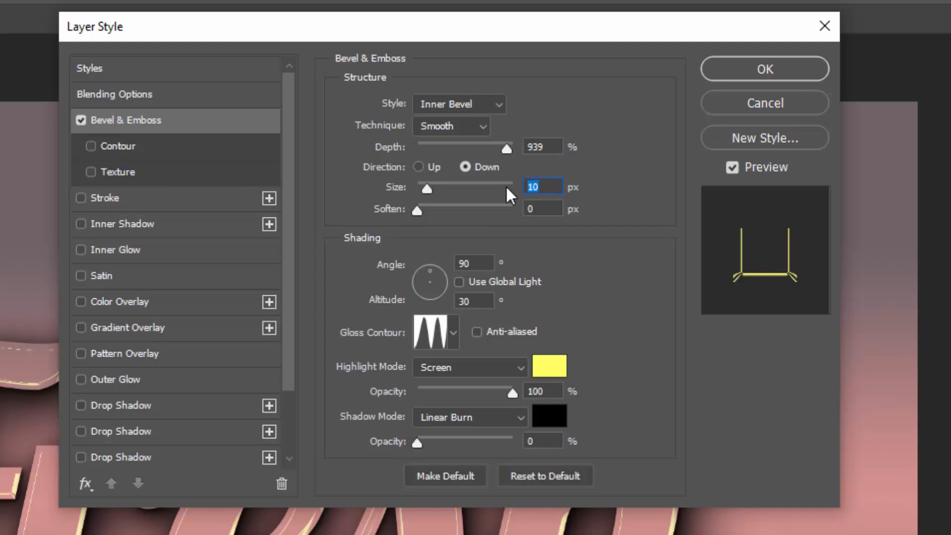
type("38")
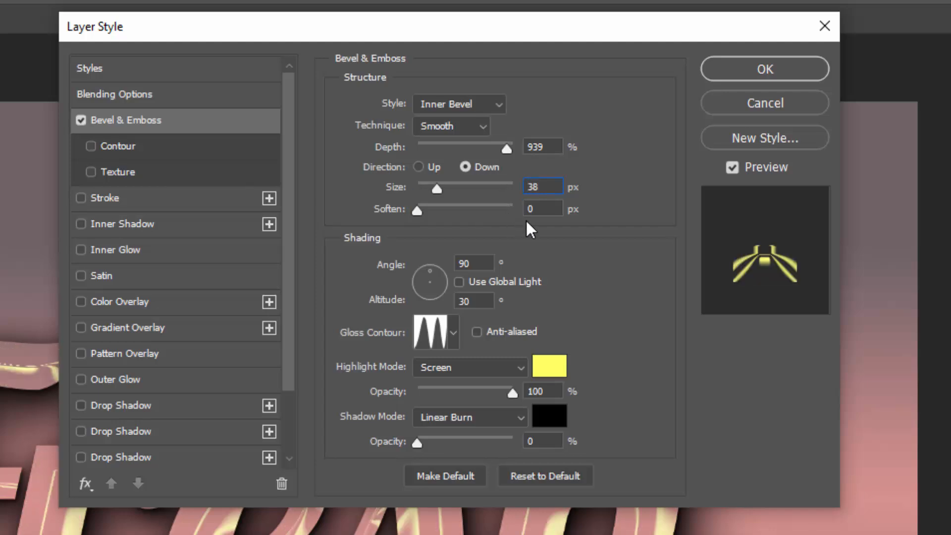
left_click(524, 209)
Step: Set the bevel shading to a 90° angle and 30° altitude with the Ring - Double gloss contour
left_click(479, 264)
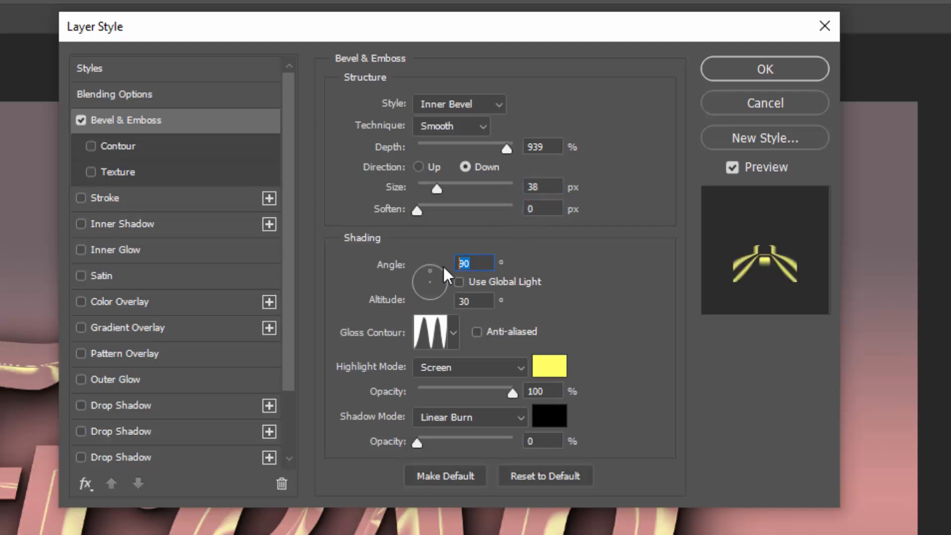
left_click(471, 301)
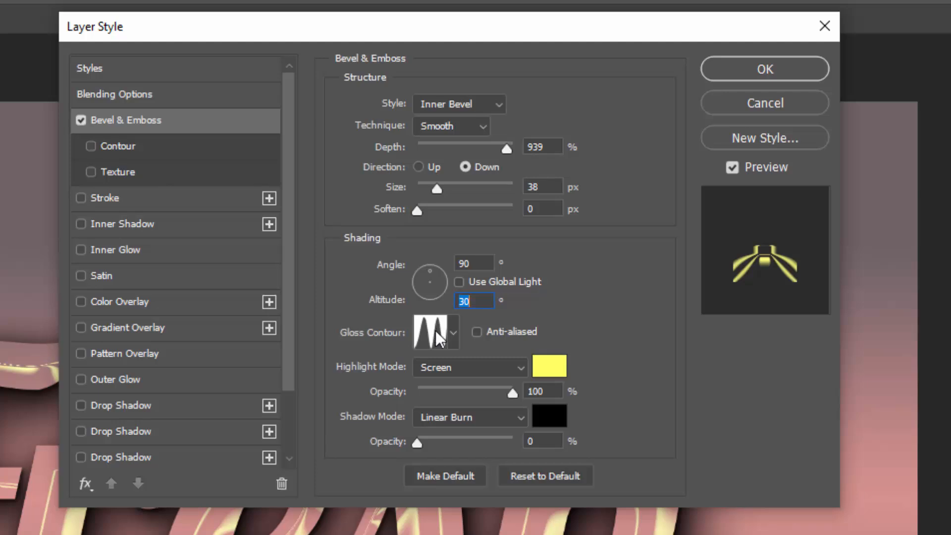
left_click(430, 332)
left_click(467, 491)
left_click(467, 490)
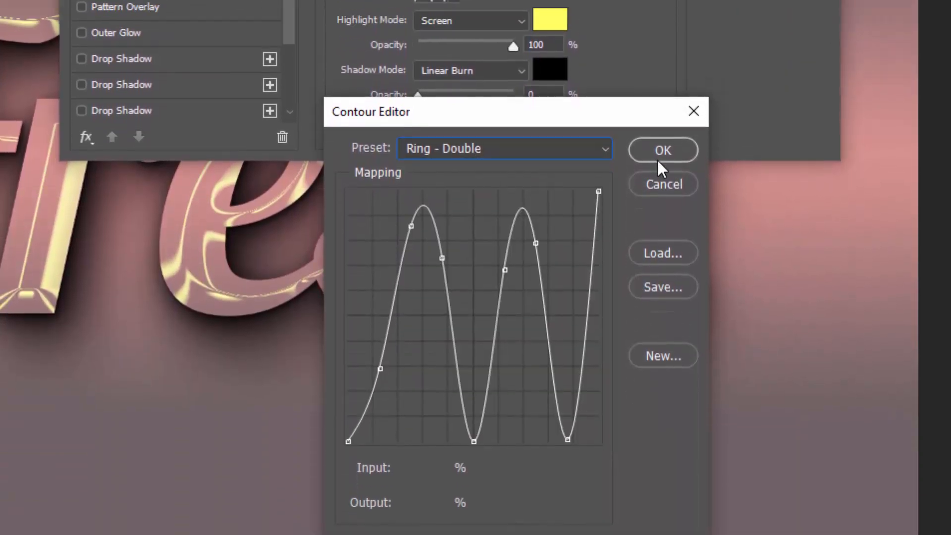
left_click(659, 159)
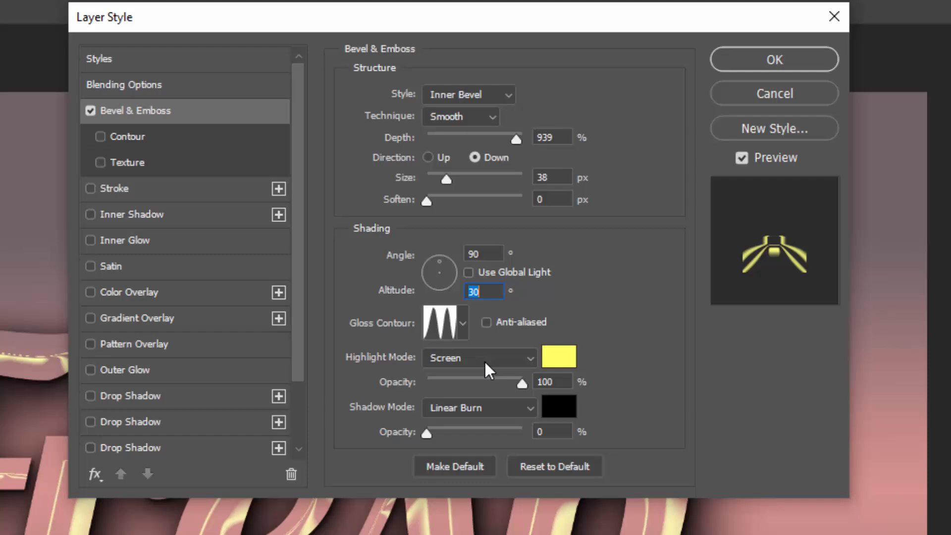
Step: Set the bevel's highlight mode to Color Dodge with a near-white highlight colour
left_click(484, 360)
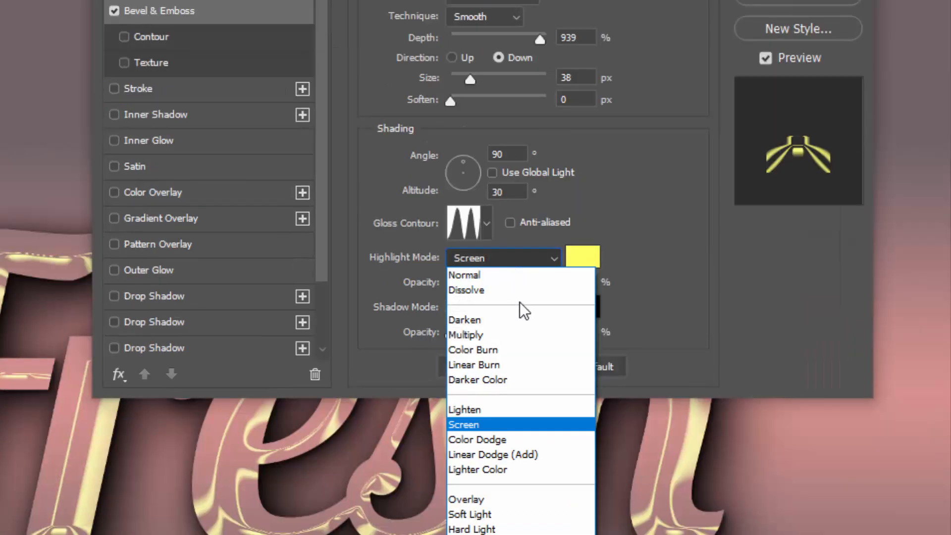
left_click(534, 439)
left_click(579, 258)
type("fdfdfd")
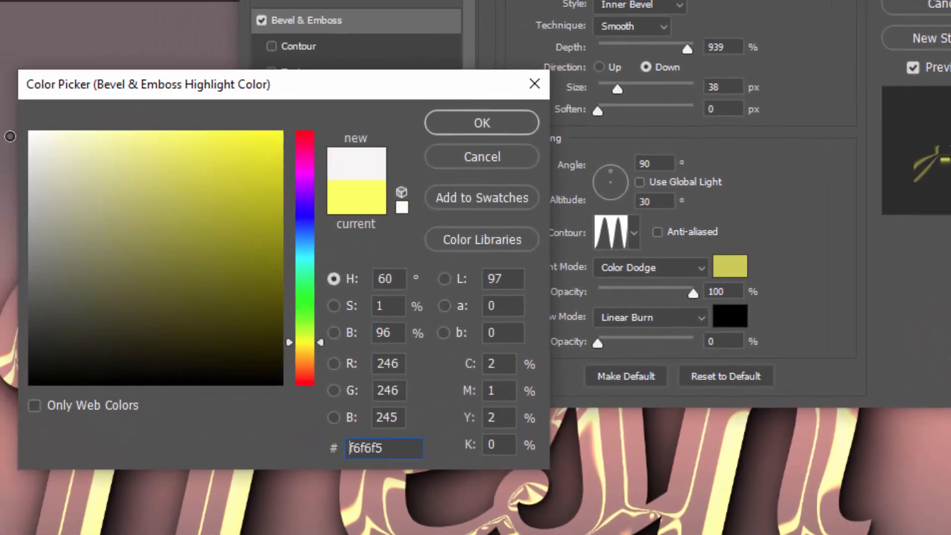
left_click(453, 122)
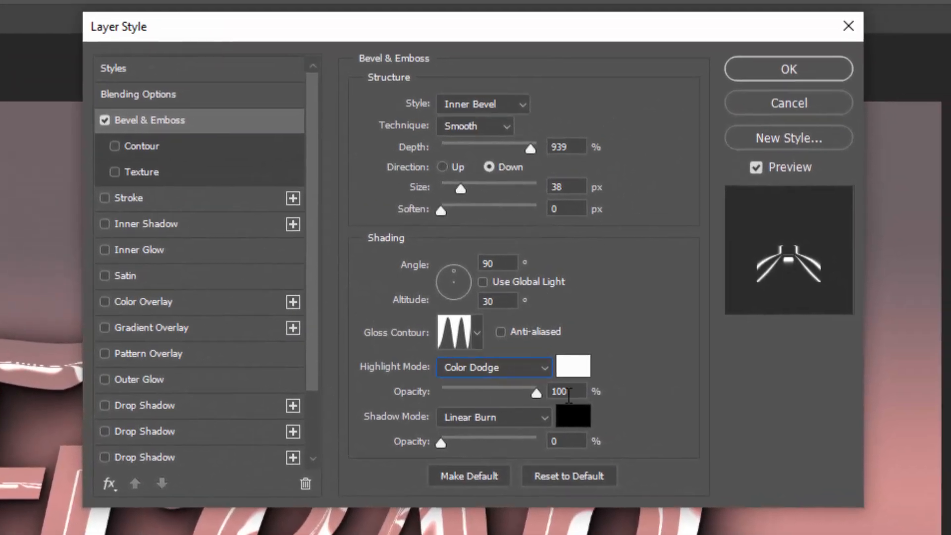
Step: Set the bevel's highlight opacity to 58% and shadow opacity to 31%, and enable its Contour with a 50% range
left_click(568, 395)
left_click(497, 386)
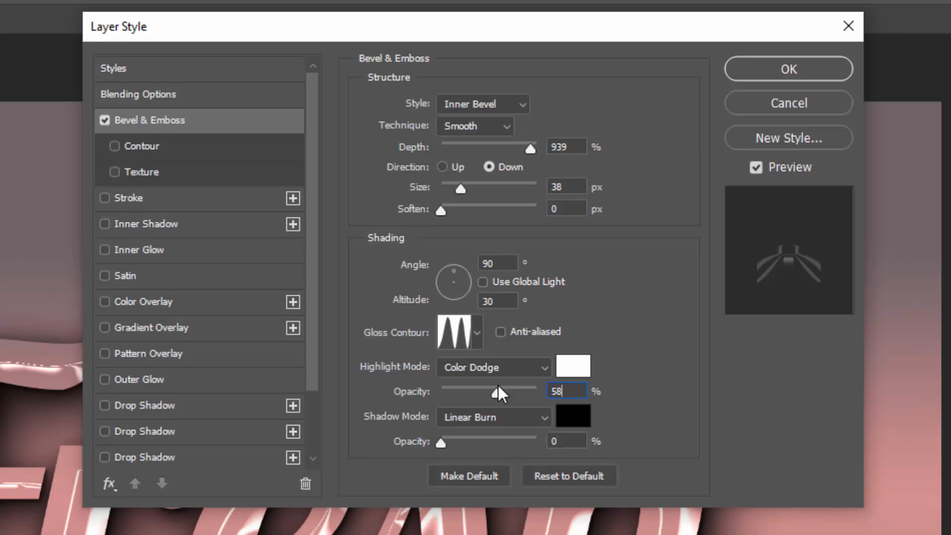
left_click(586, 440)
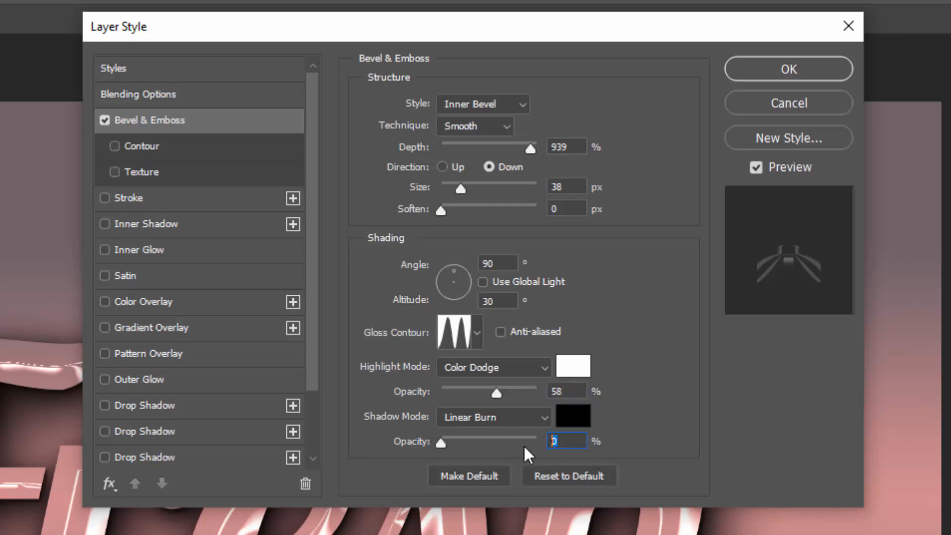
type("31")
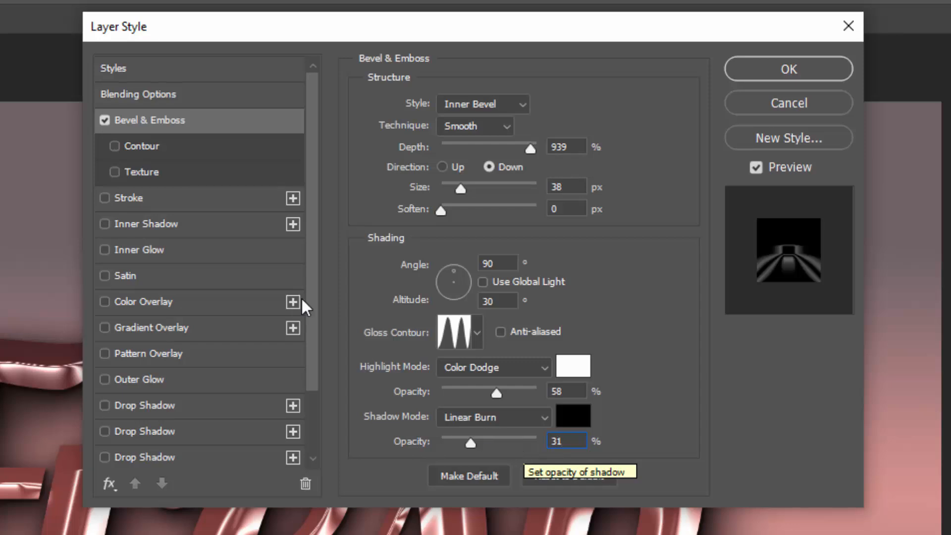
left_click(139, 149)
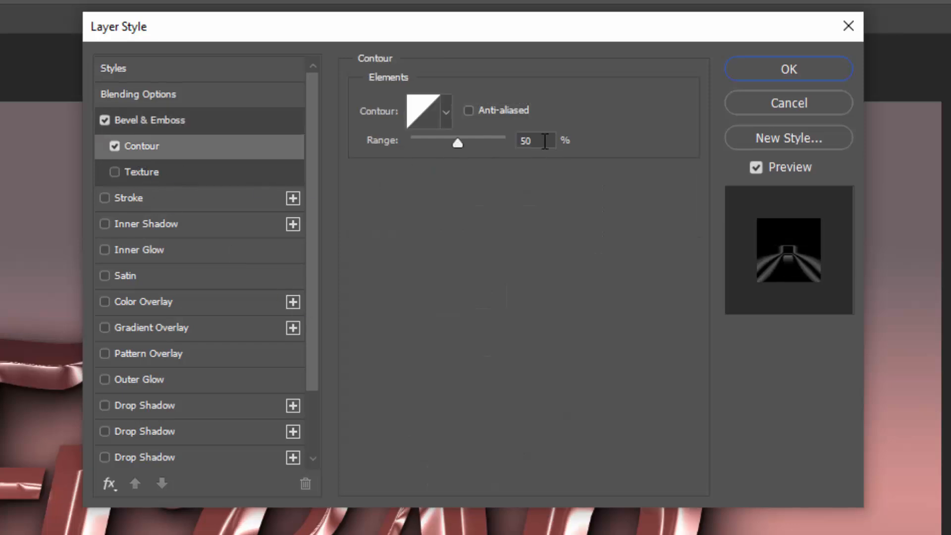
left_click(545, 142)
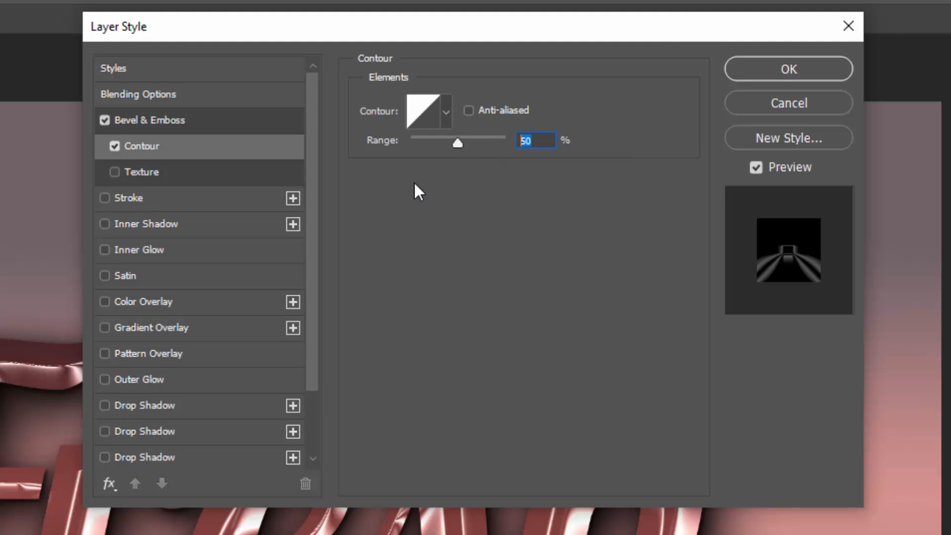
Step: Enable a Normal Color Overlay in #929292 at 100% opacity, apply the layer style and collapse the Border layer's effects list
left_click(179, 303)
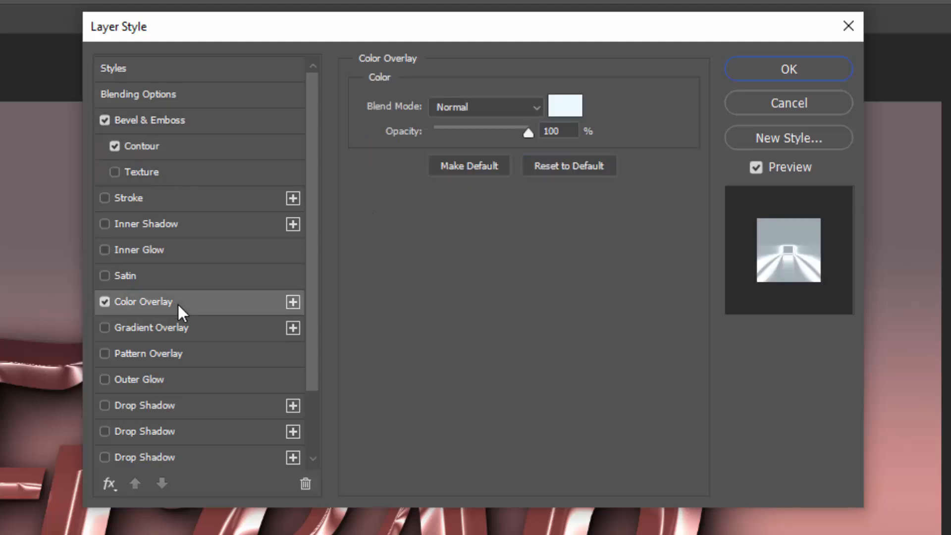
left_click(561, 120)
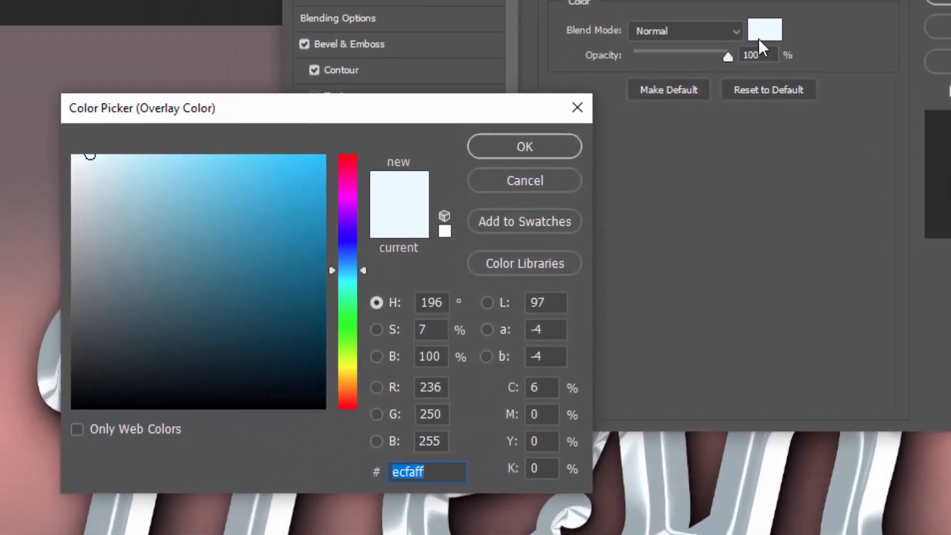
type("92929")
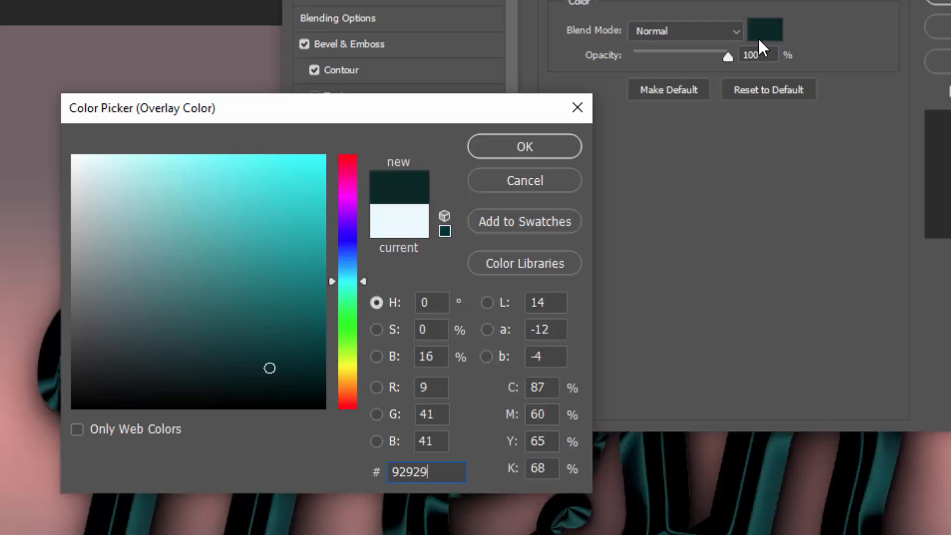
type("2")
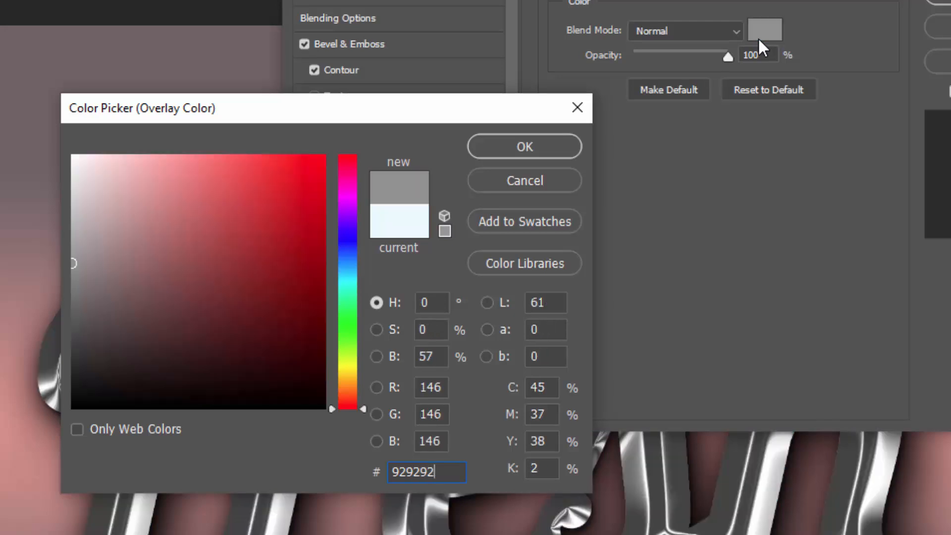
left_click(553, 147)
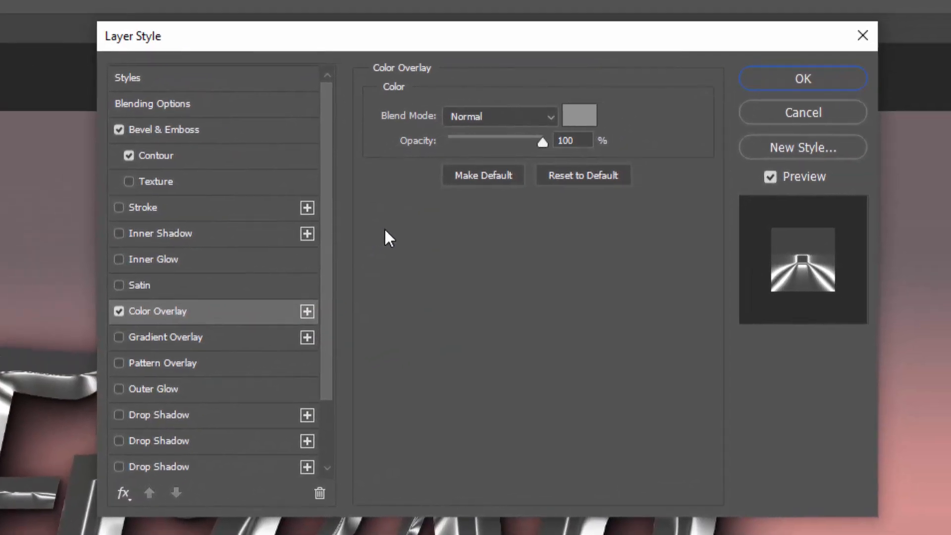
left_click(821, 82)
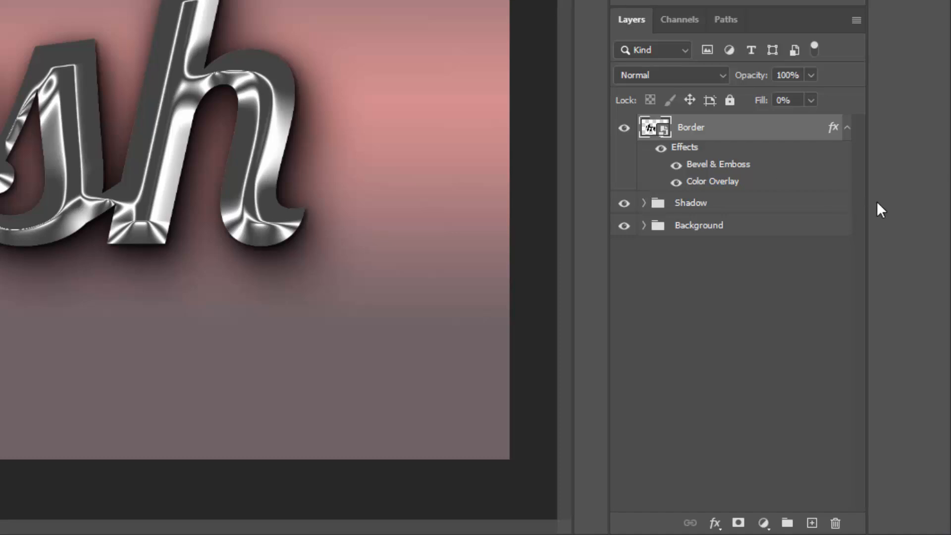
left_click(848, 129)
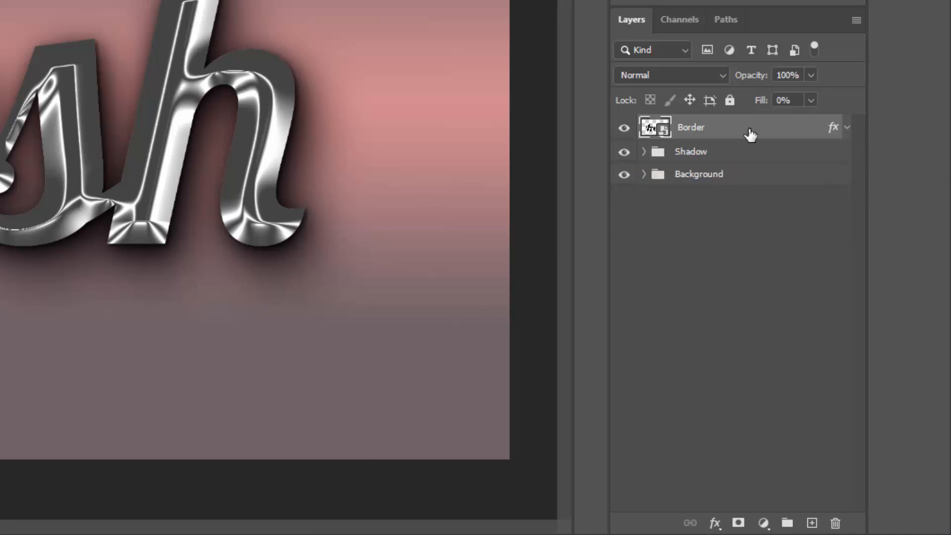
Step: Duplicate the Border layer 17 times in succession, nudging each new copy one step left and one step up
key("ctrl+j")
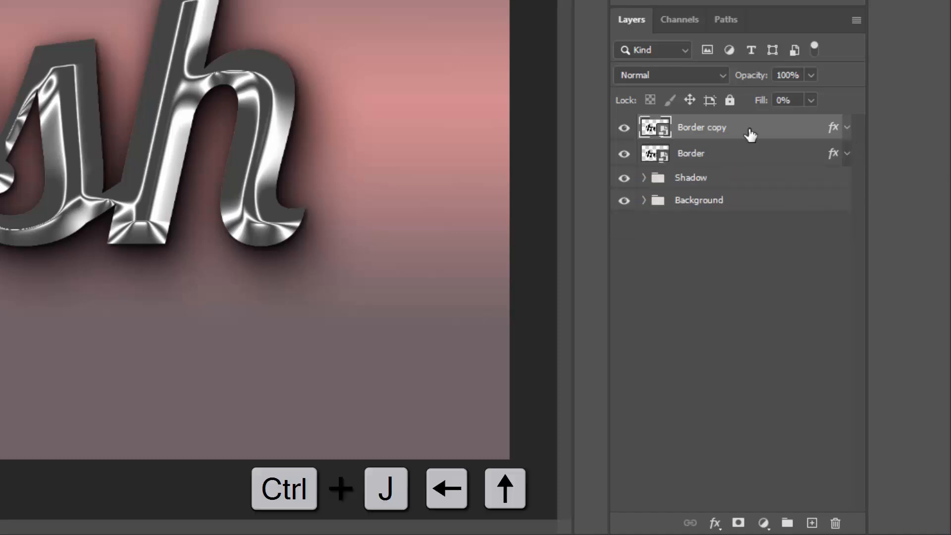
key("Left")
key("Up")
key("ctrl+j")
key("Left")
key("Up")
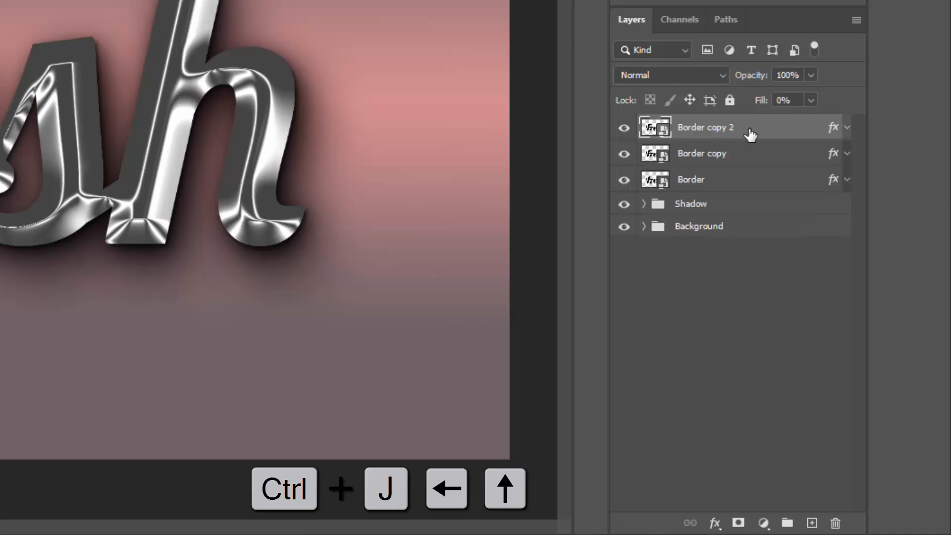
key("ctrl+j")
key("Left")
key("Up")
key("ctrl+j")
key("Left")
key("Up")
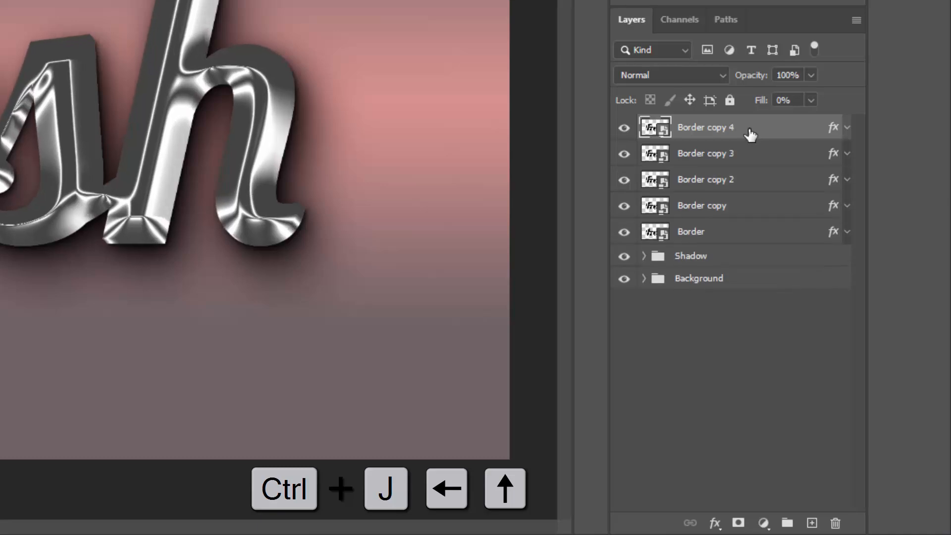
key("ctrl+j")
key("Left")
key("Up")
key("ctrl+j")
key("Left")
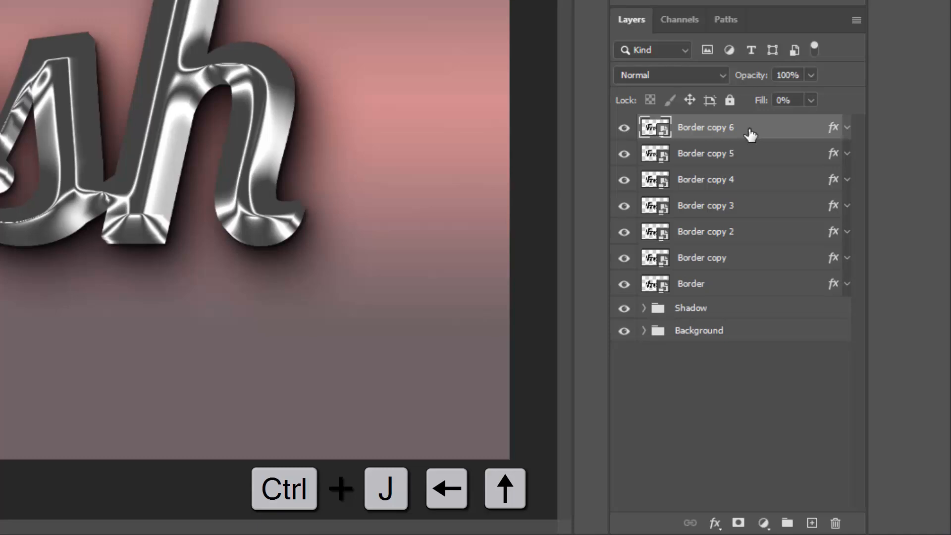
key("Up")
key("ctrl+j")
key("Left")
key("Up")
key("ctrl+j")
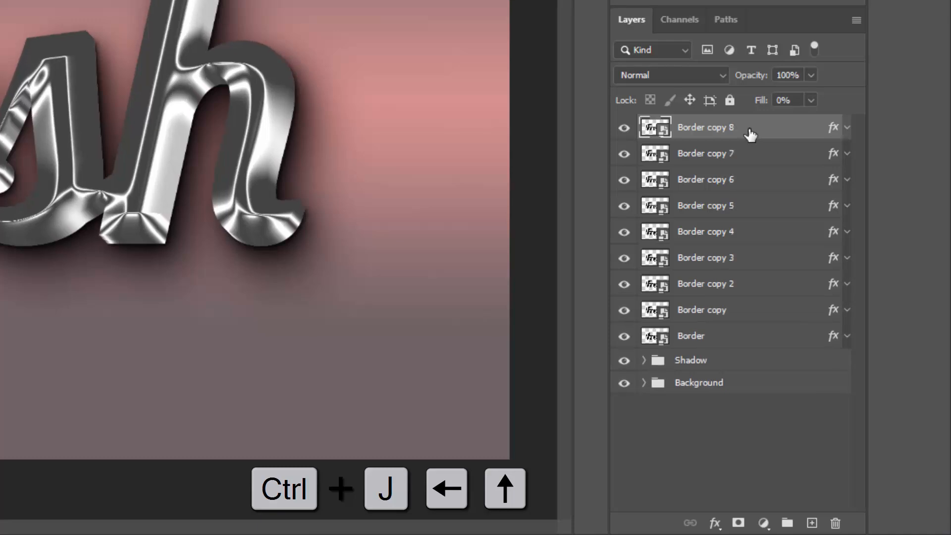
key("Left")
key("Up")
key("ctrl+j")
key("Left")
key("Up")
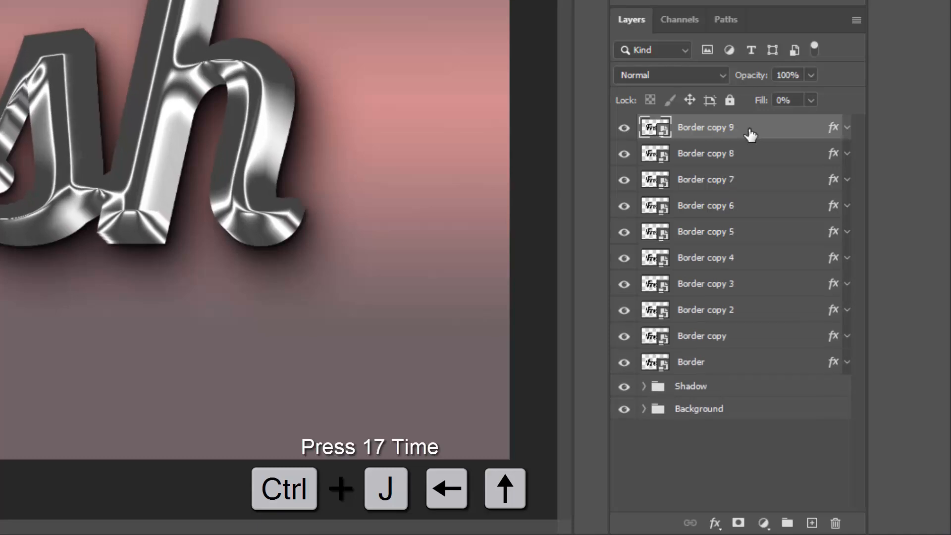
key("ctrl+j")
key("Left")
key("Up")
key("ctrl+j")
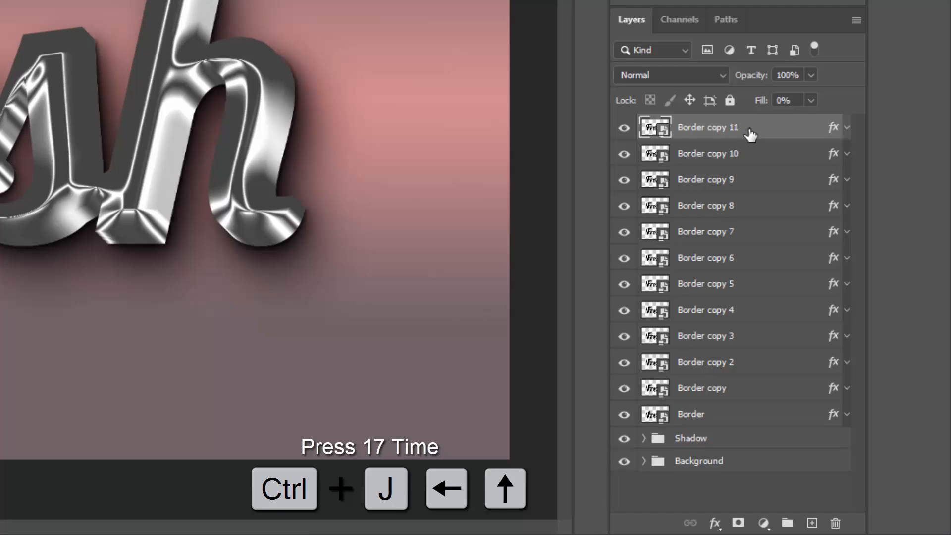
key("Left")
key("Up")
key("ctrl+j")
key("Left")
key("Up")
key("ctrl+j")
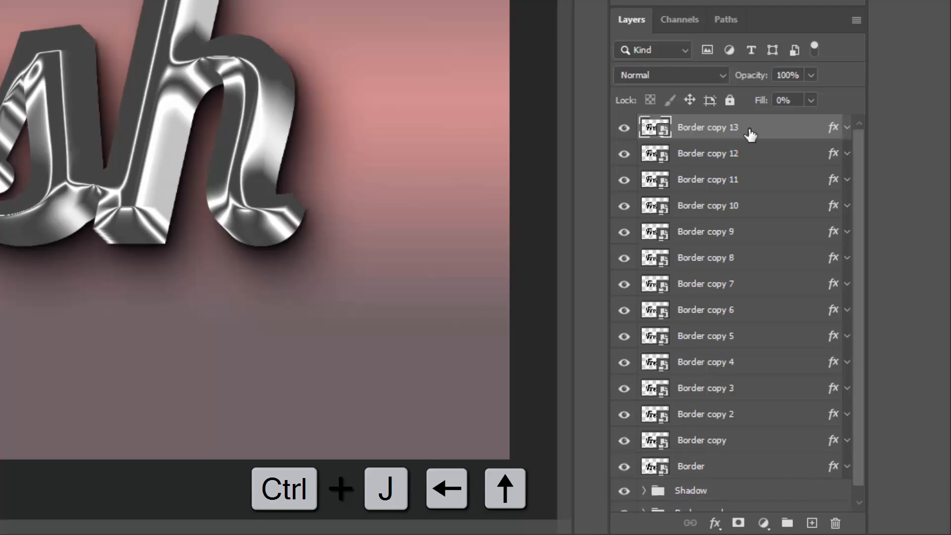
key("Left")
key("Up")
key("ctrl+j")
key("Left")
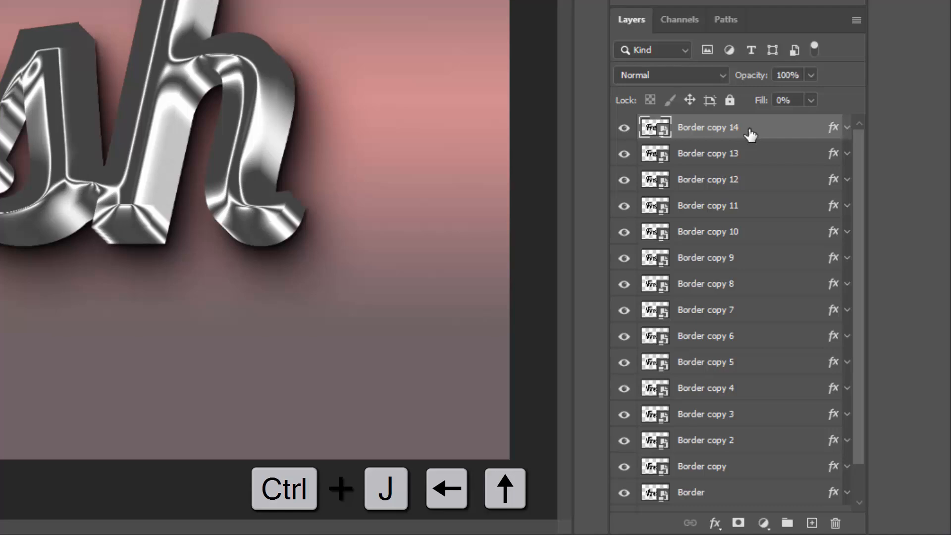
key("Up")
key("ctrl+j")
key("Left")
key("Up")
key("ctrl+j")
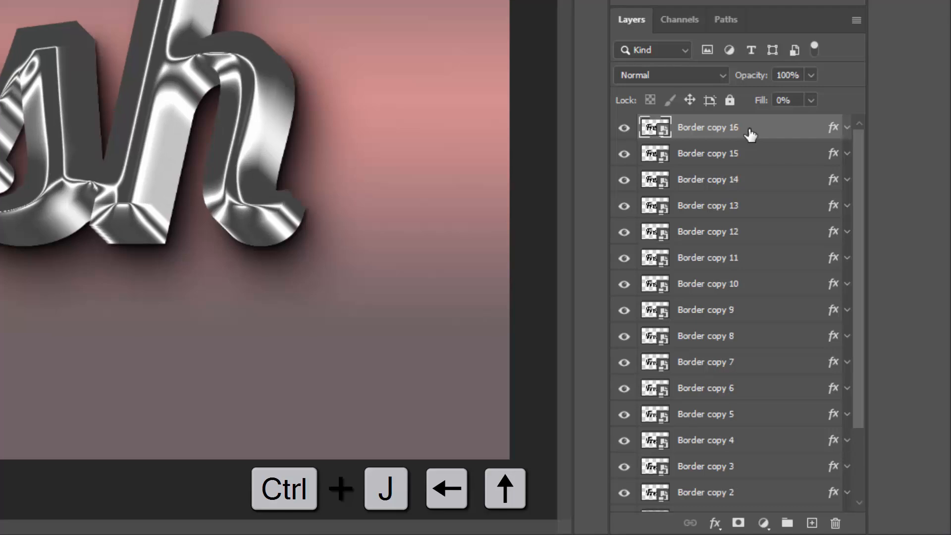
key("Left")
key("Up")
key("ctrl+j")
key("Left")
key("Up")
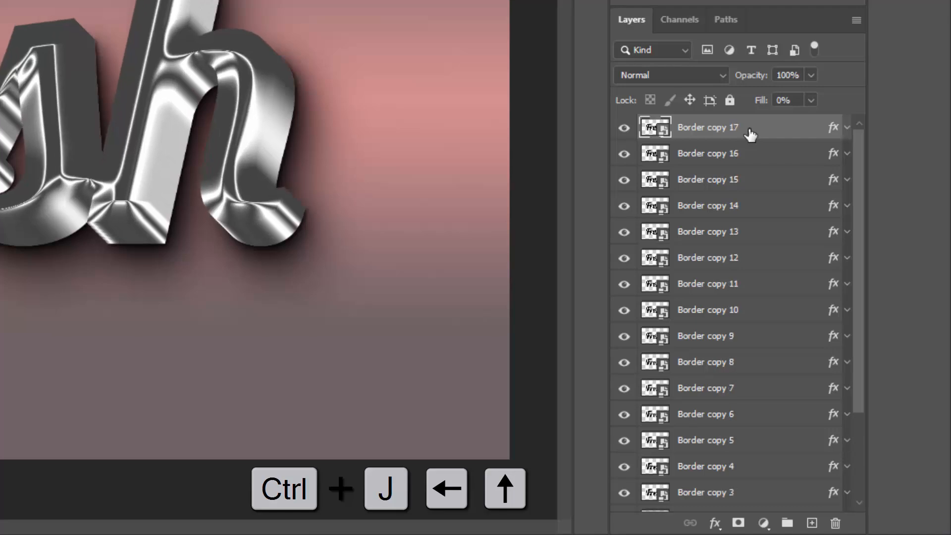
Step: Group the layers from Border through Border copy 6
scroll(747, 266, "down", 3)
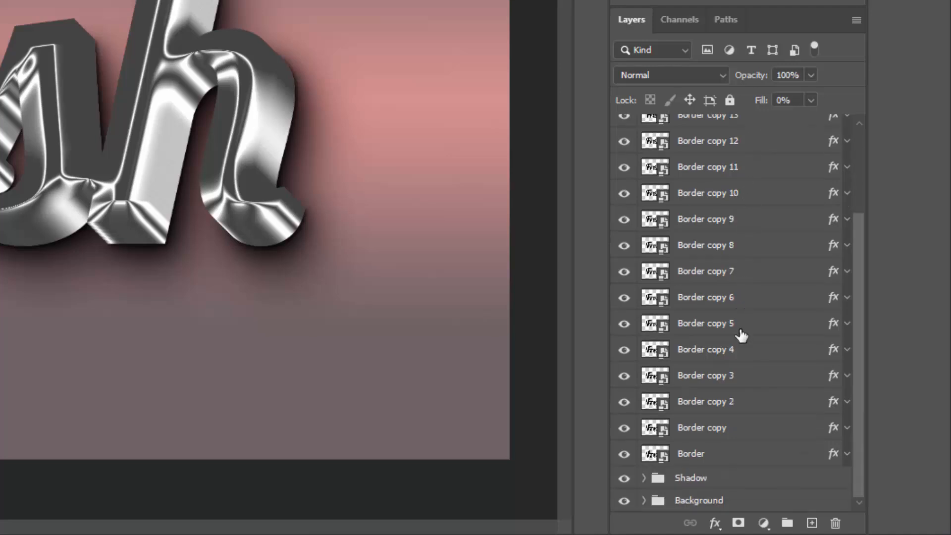
left_click(737, 458)
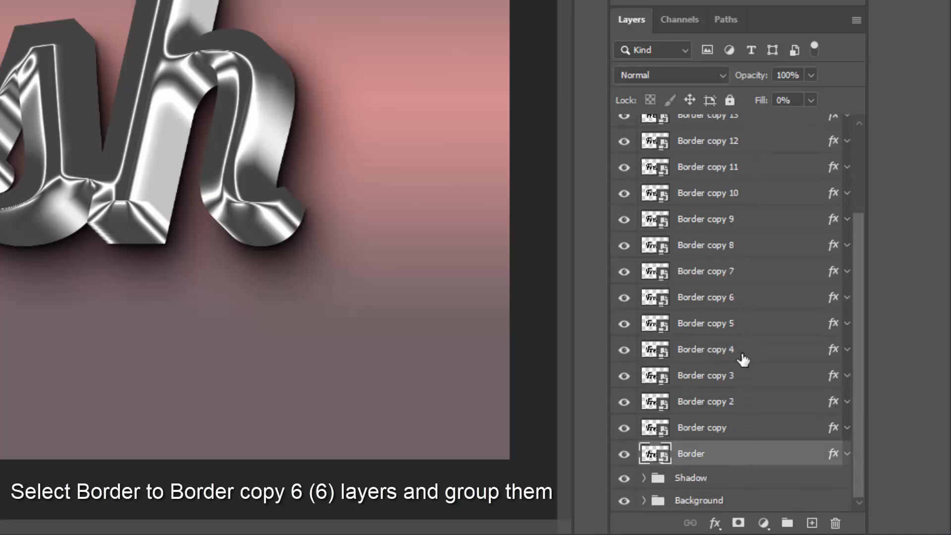
left_click(741, 303, "shift")
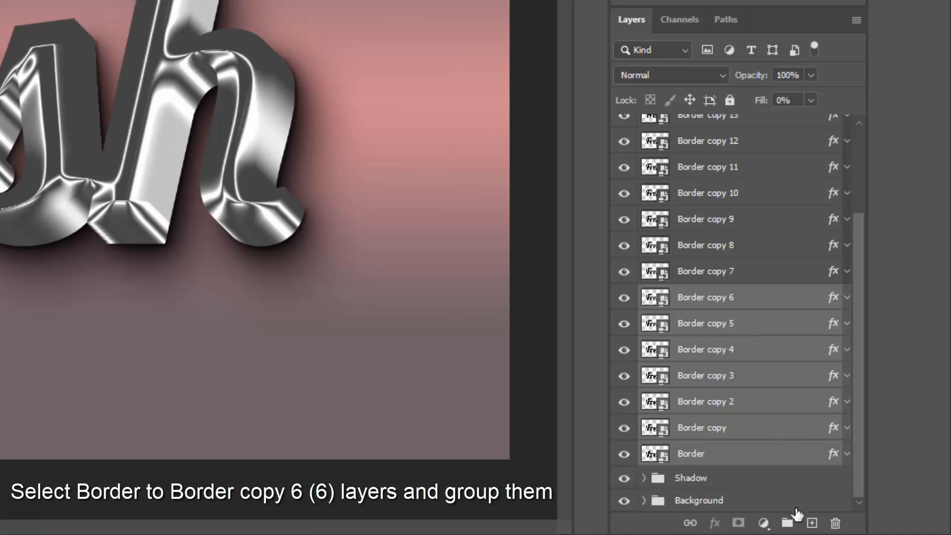
left_click(787, 523)
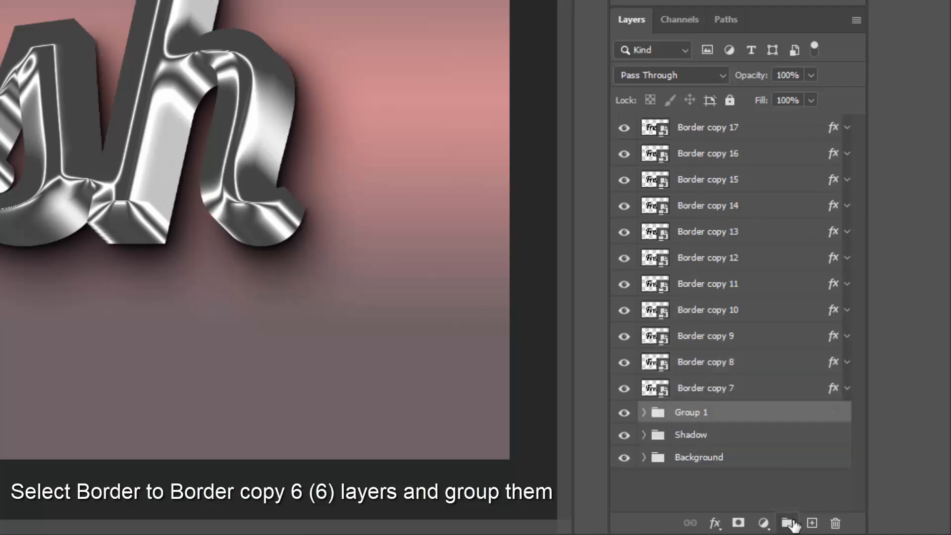
Step: Group the layers from Border copy 7 through Border copy 12
left_click(738, 388)
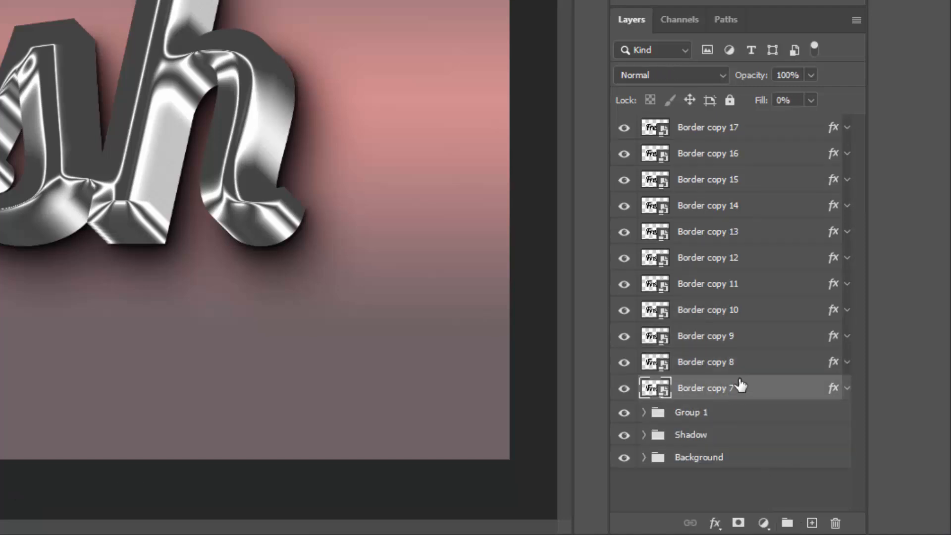
left_click(752, 260, "shift")
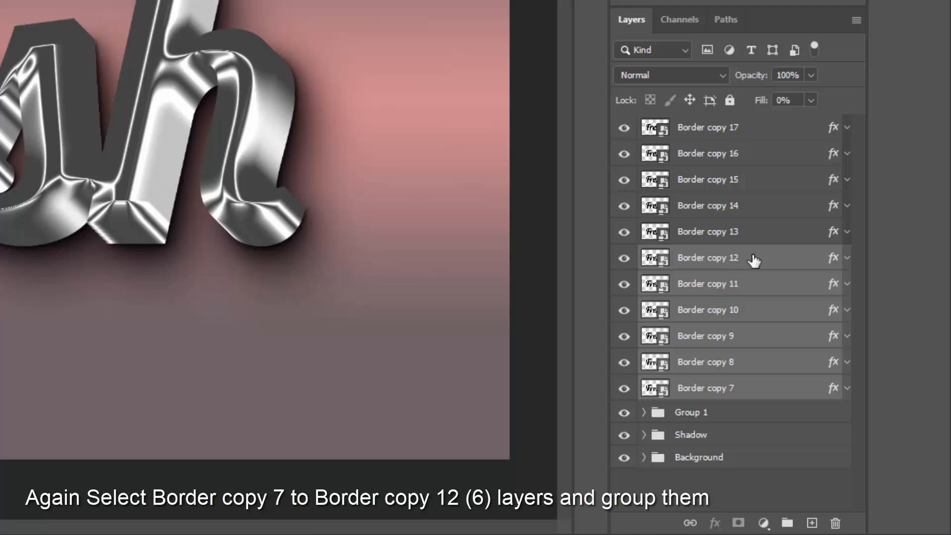
left_click(787, 523)
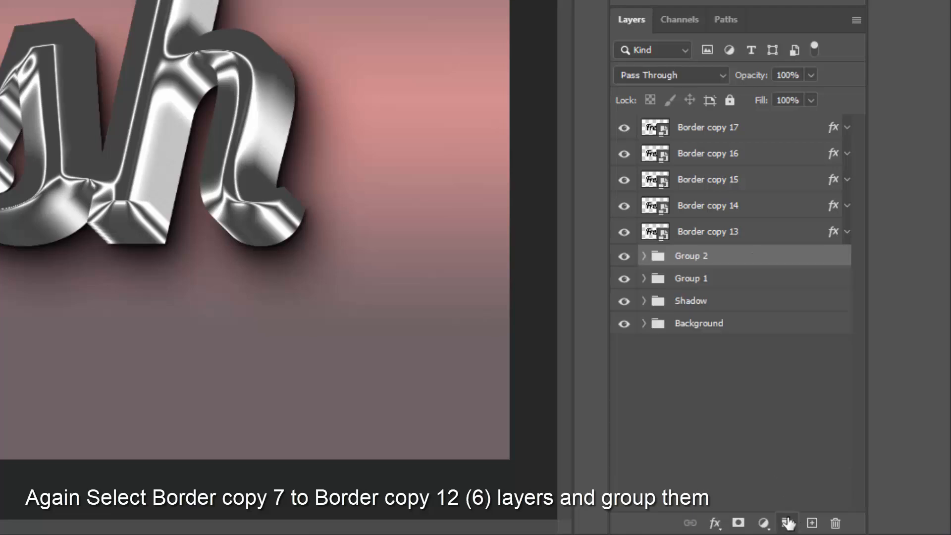
Step: Group the layers from Border copy 13 through Border copy 16
left_click(738, 232)
left_click(738, 157, "shift")
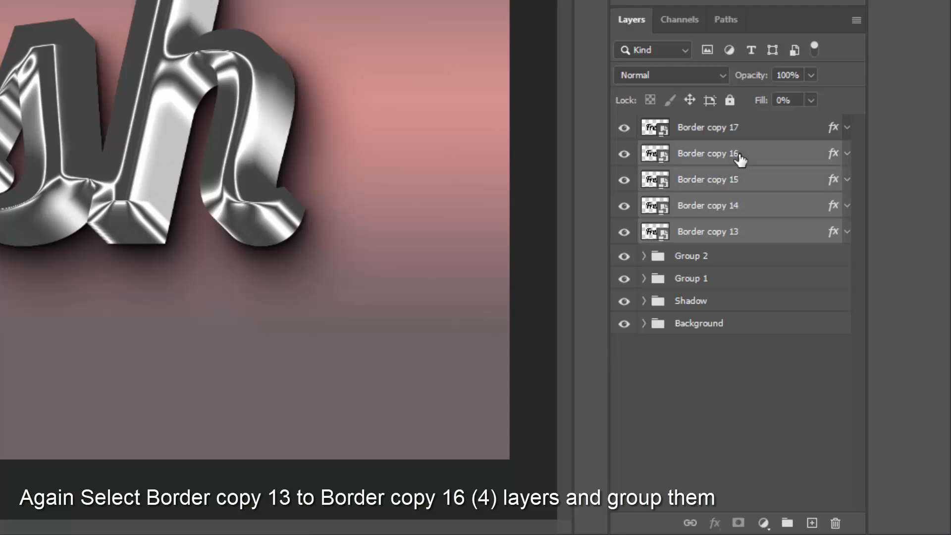
left_click(788, 523)
Step: Rename the ungrouped Border copy 17 layer as "Change text from here"
double_click(720, 128)
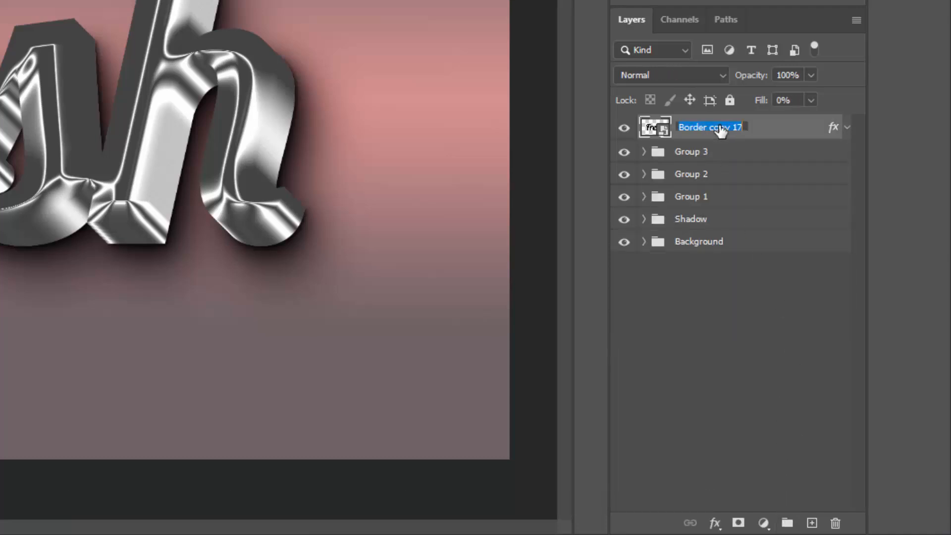
type("Change text from here")
key("Return")
Step: Clear the layer style from the "Change text from here" layer
left_click(811, 76)
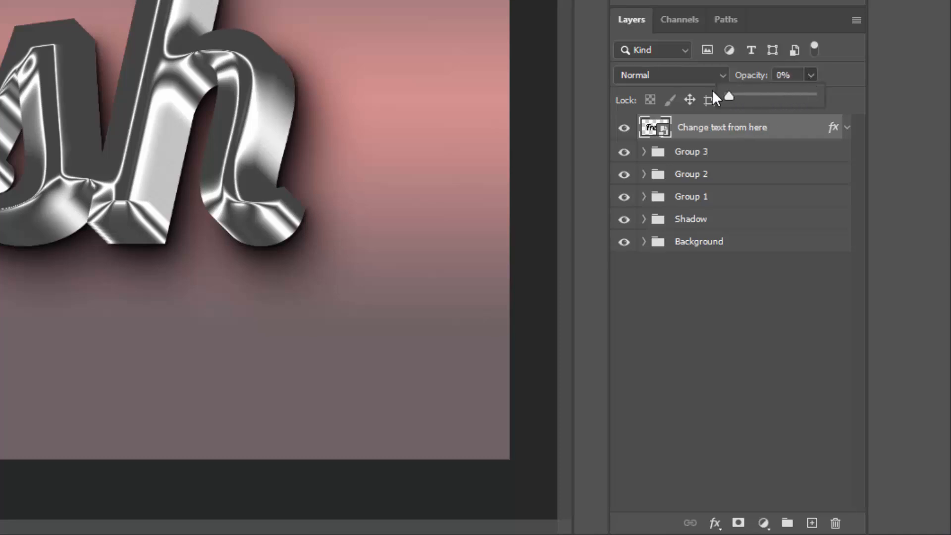
right_click(785, 138)
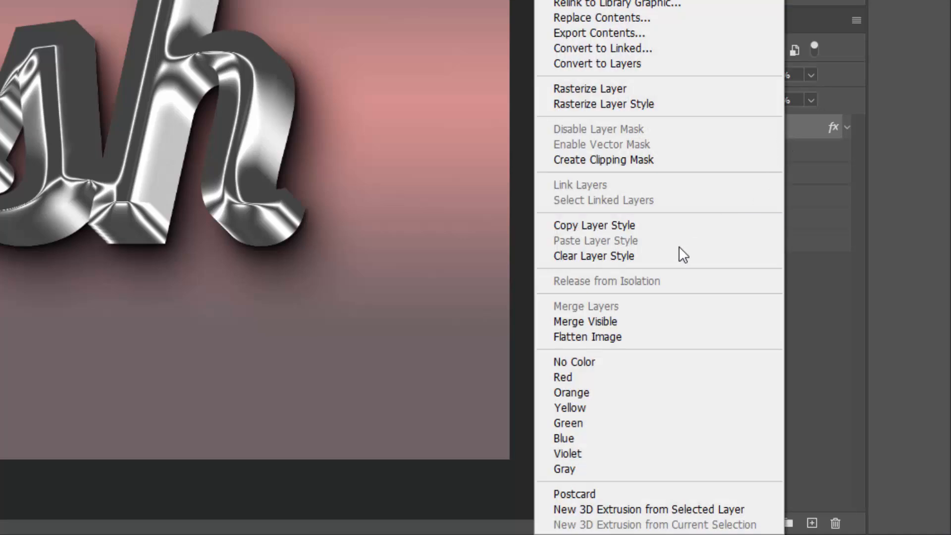
left_click(681, 256)
Step: Set the "Change text from here" layer's opacity and fill to 0% and hide the layer
left_click(810, 75)
left_click_drag(813, 94, 723, 94)
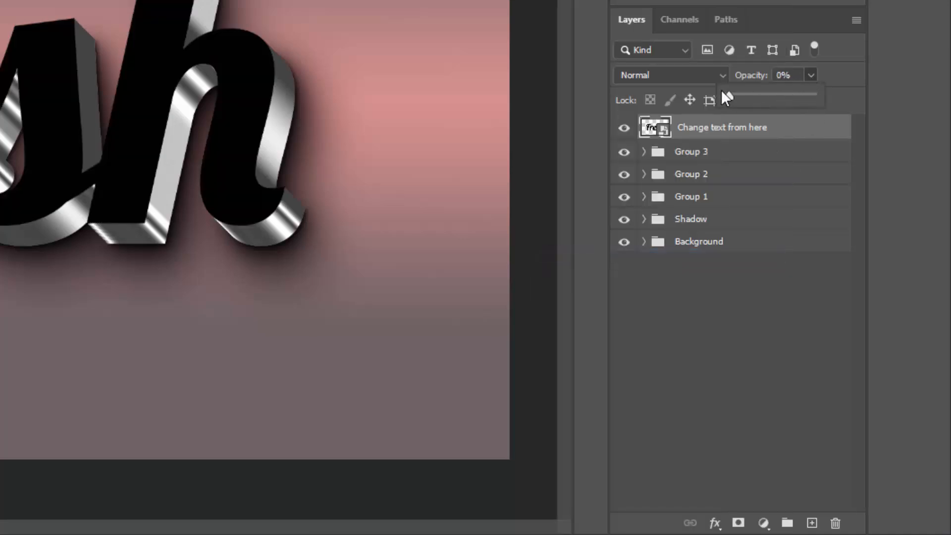
left_click(811, 101)
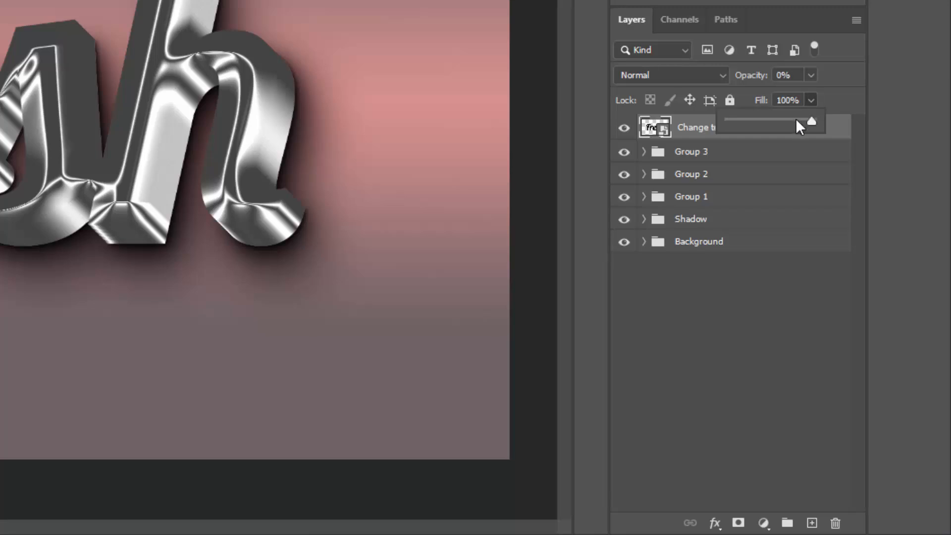
left_click(624, 128)
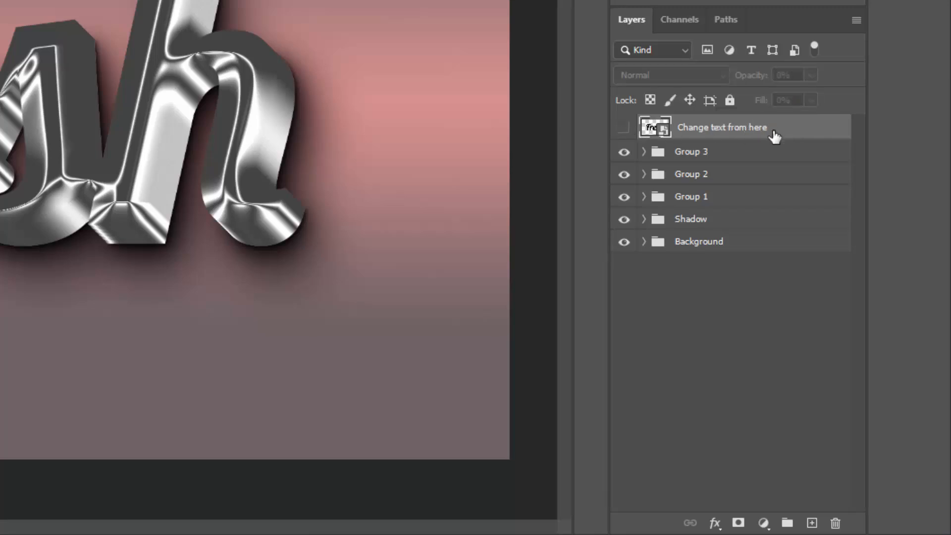
Step: Rename Group 3 as "Top" and Group 2 as "Border 1"
double_click(695, 151)
type("To")
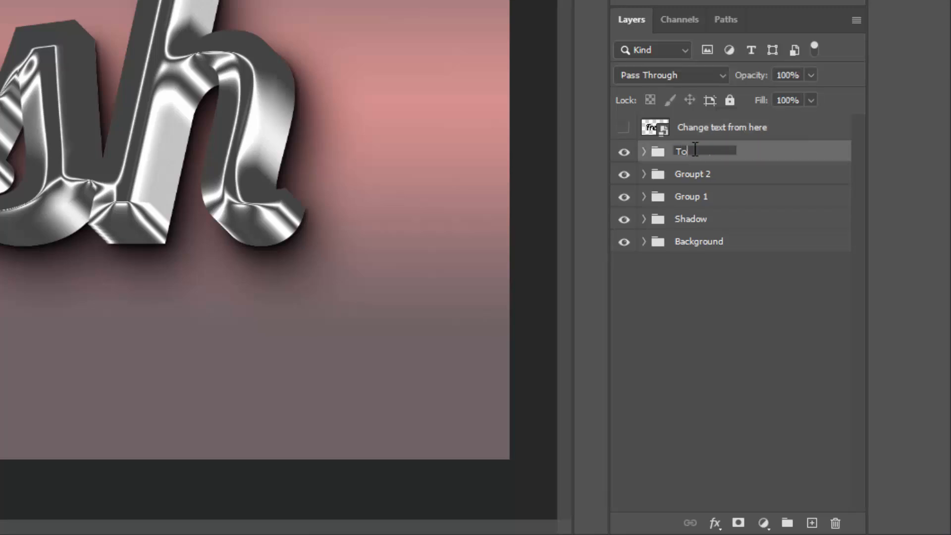
type("p")
key("Return")
double_click(695, 173)
type("Bo")
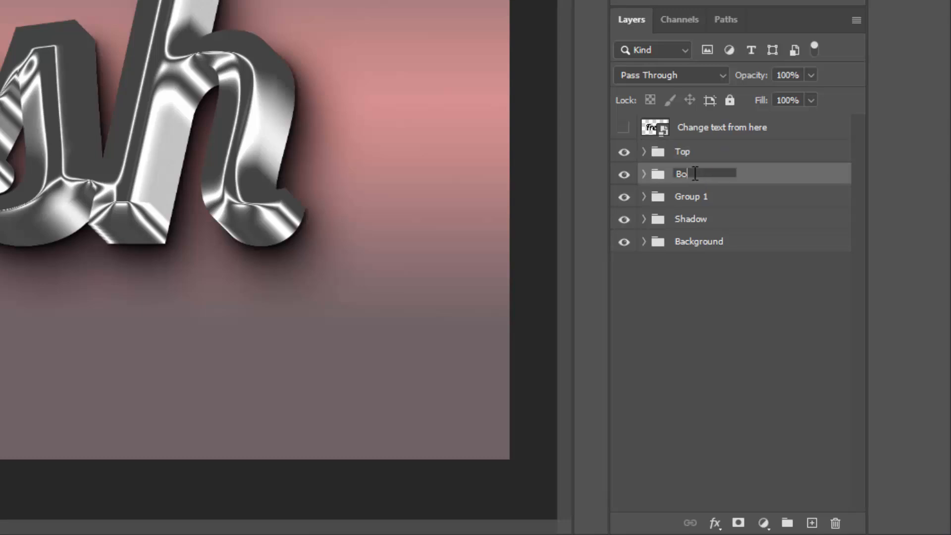
type("rder 1")
key("Return")
Step: Rename Group 1 as "Border" and hide the Top and Border 1 groups
double_click(706, 197)
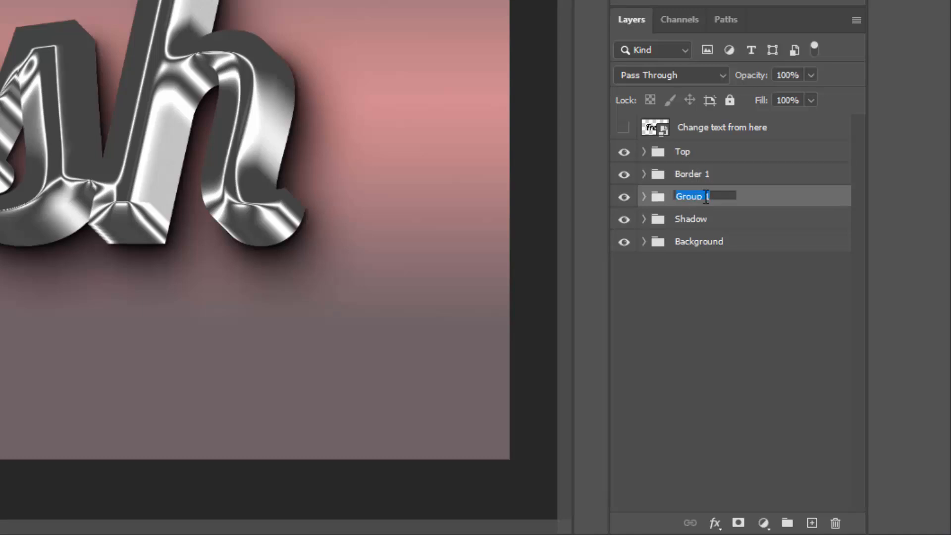
type("Border")
key("Return")
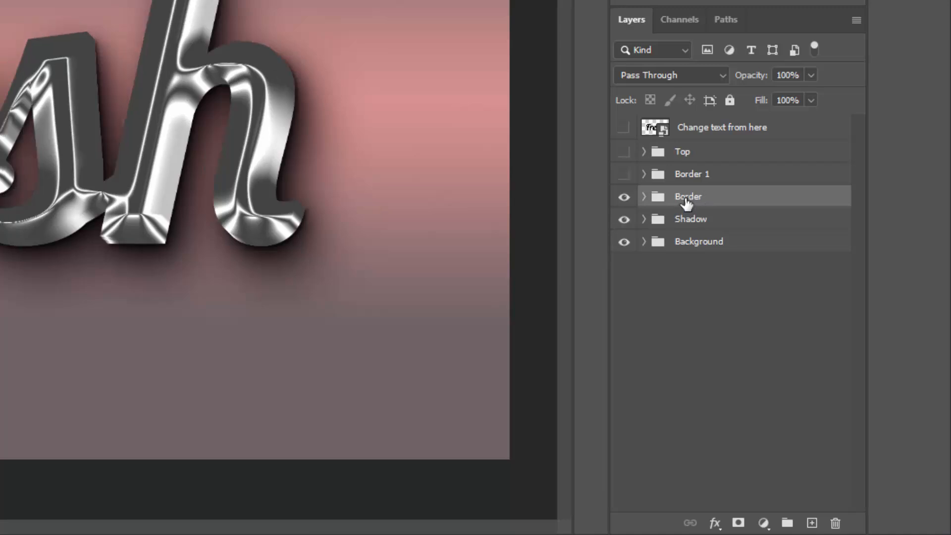
Step: Add a Bevel & Emboss effect to the Border group with 165% depth, Up direction and 17 px size
left_click(715, 524)
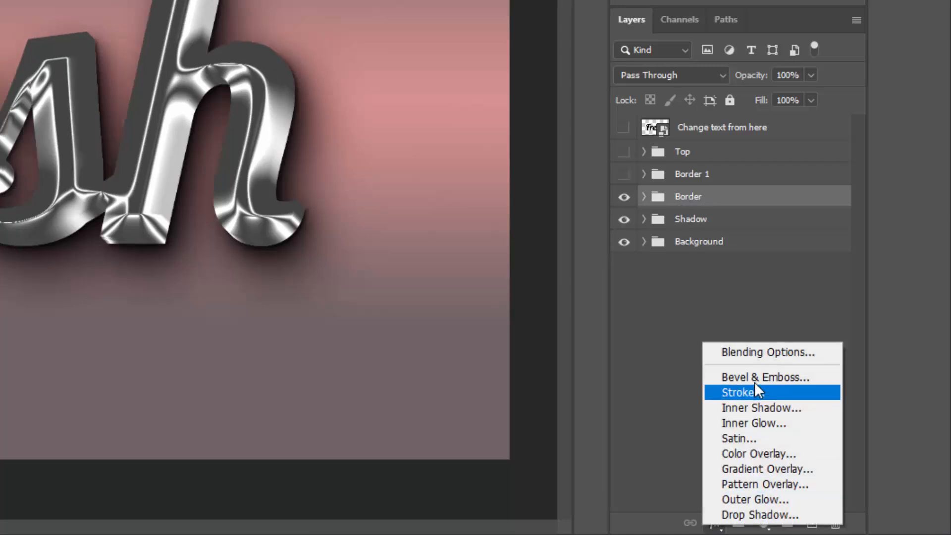
left_click(751, 353)
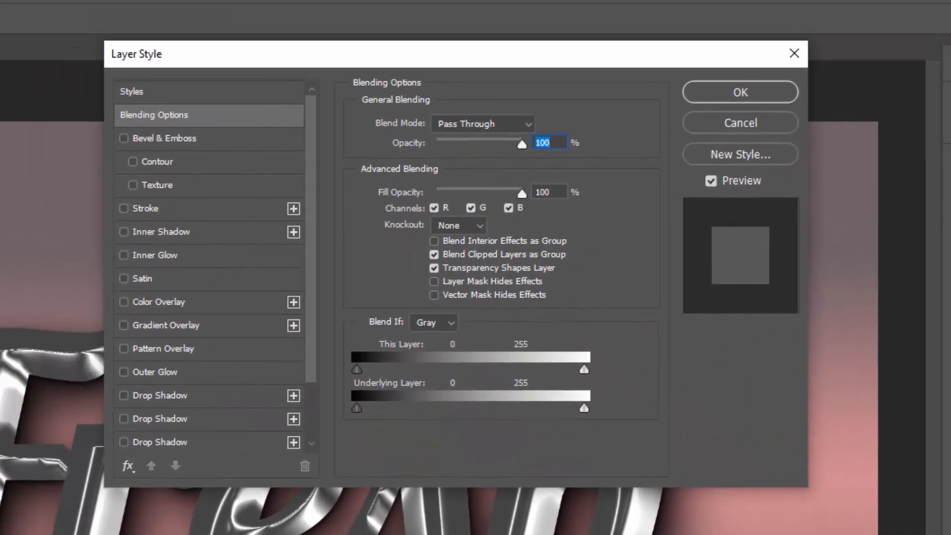
left_click(207, 141)
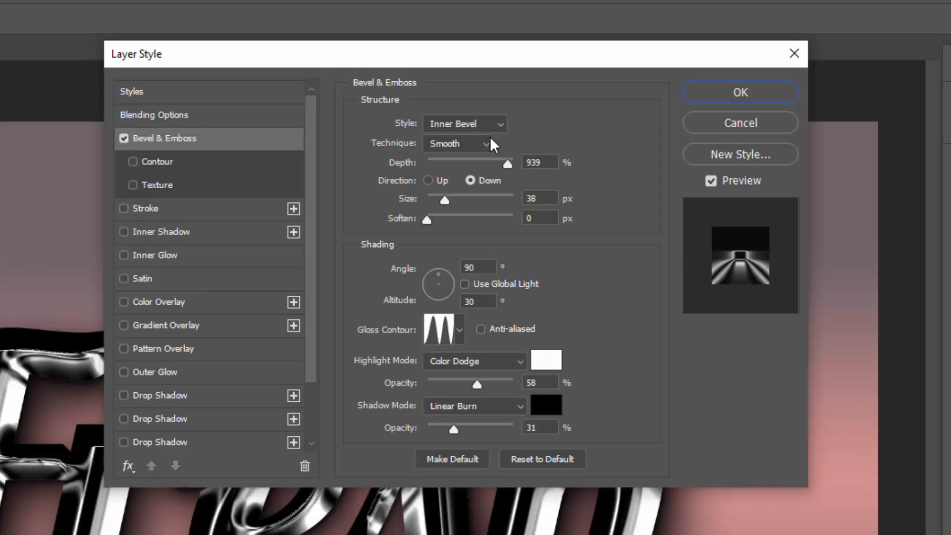
left_click_drag(557, 162, 488, 158)
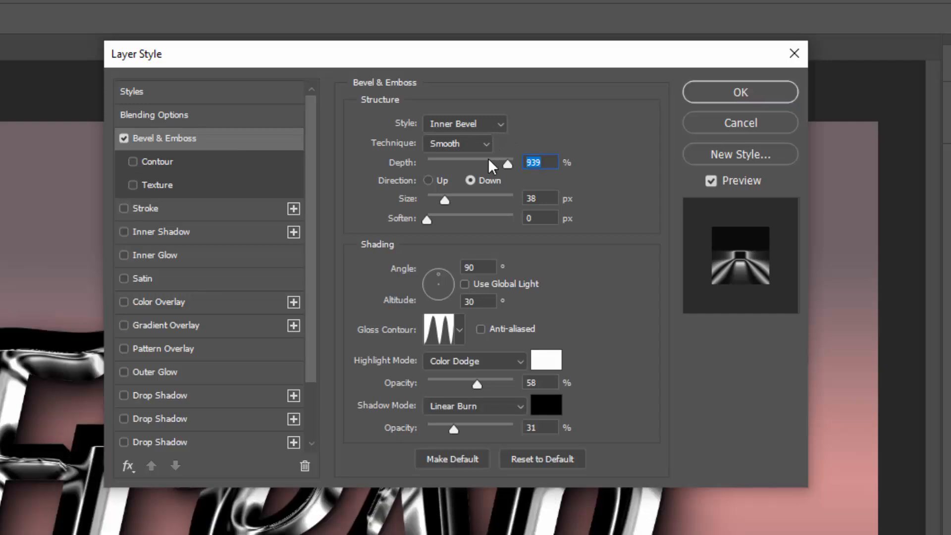
type("165")
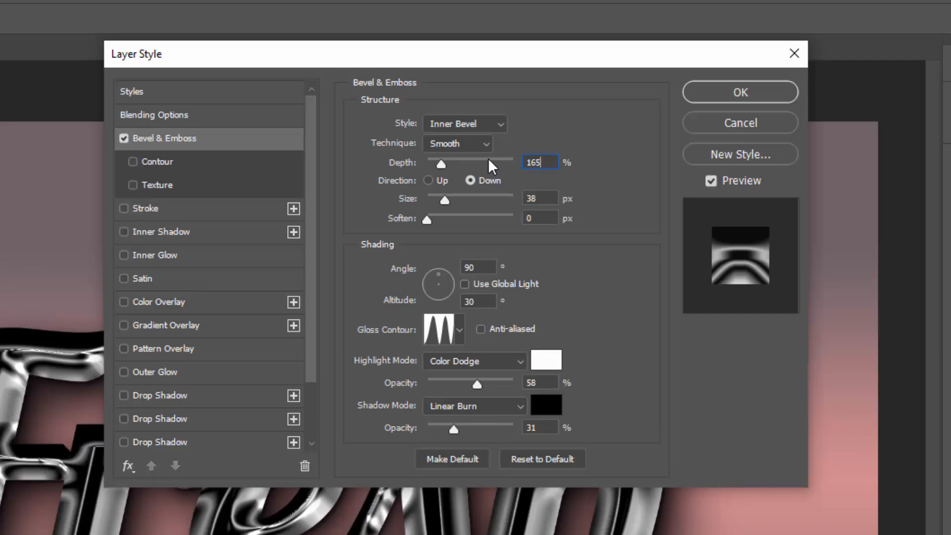
left_click(440, 181)
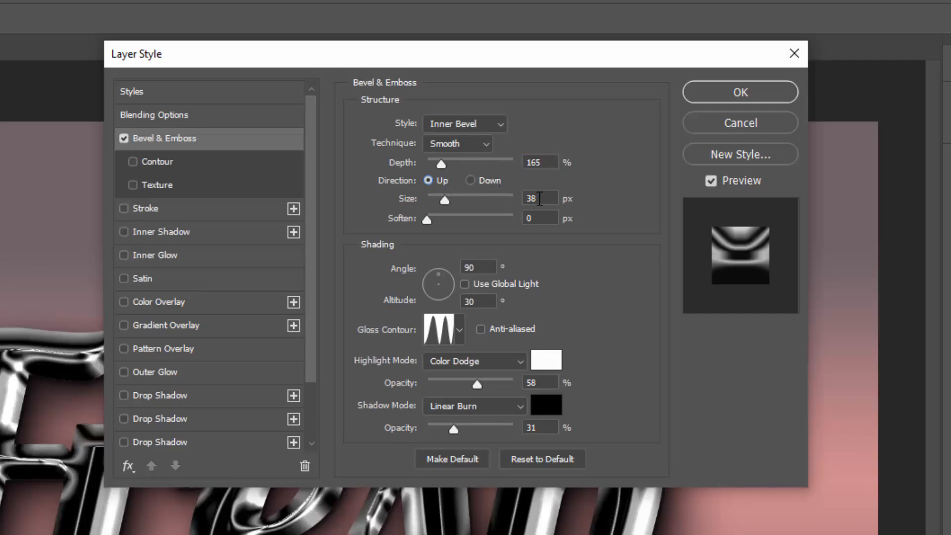
left_click_drag(540, 198, 494, 204)
type("17")
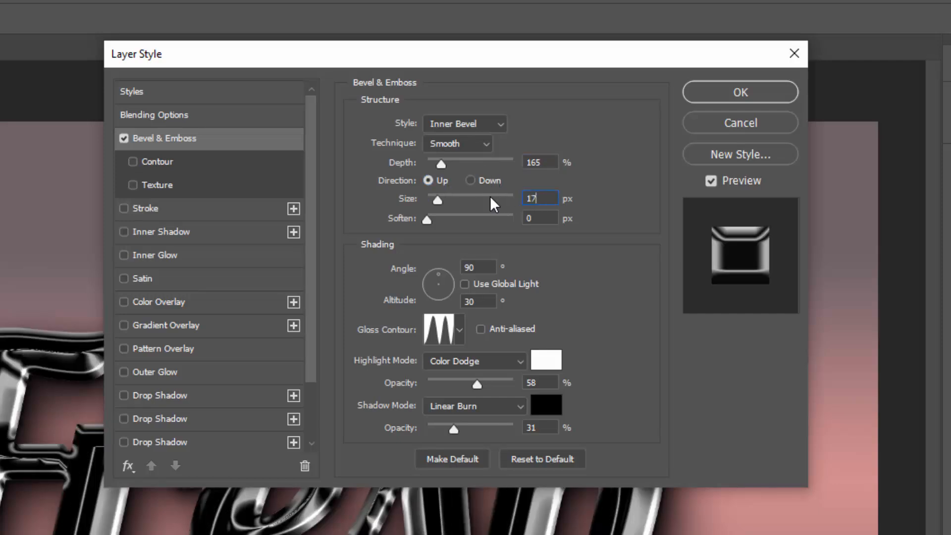
Step: Set the Border group's bevel soften to 16 px and its shading angle to 120°
left_click(547, 219)
type("17")
left_click(492, 267)
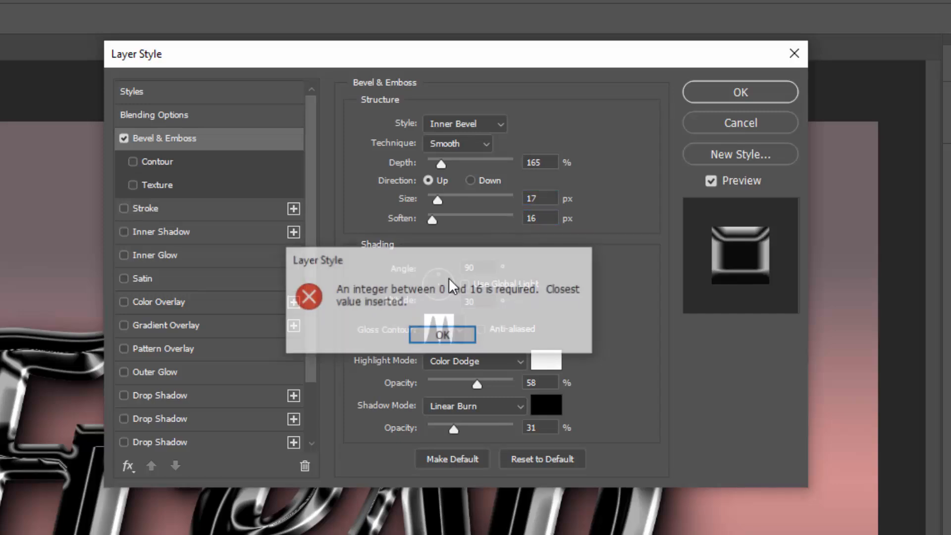
left_click(457, 334)
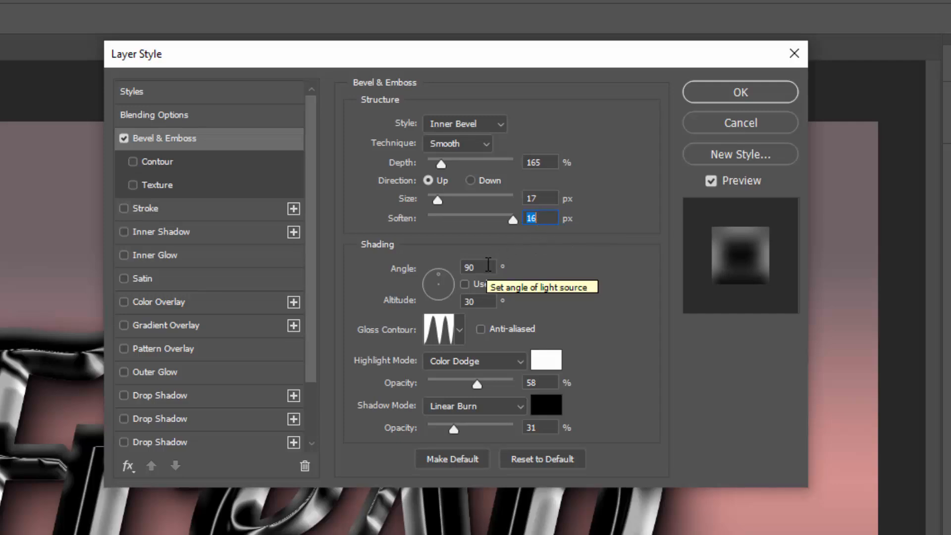
key("Tab")
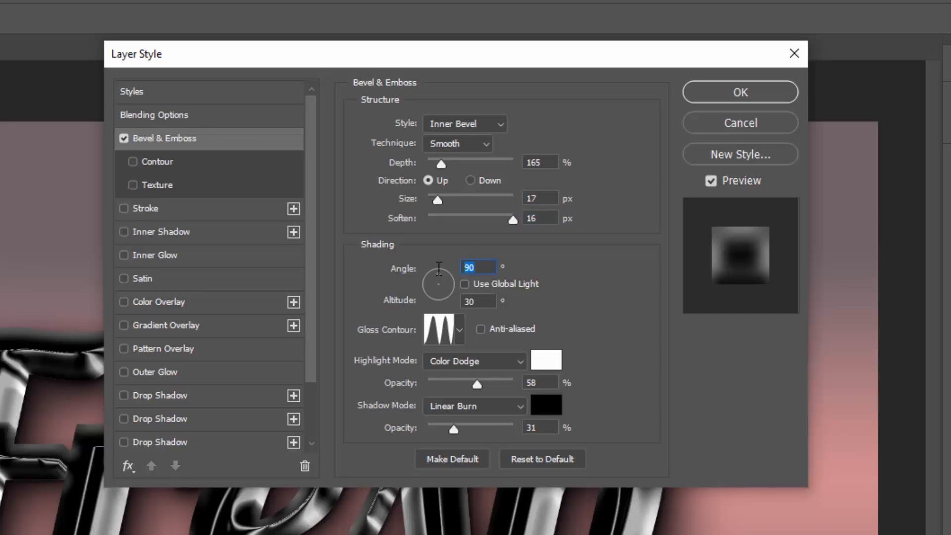
type("120")
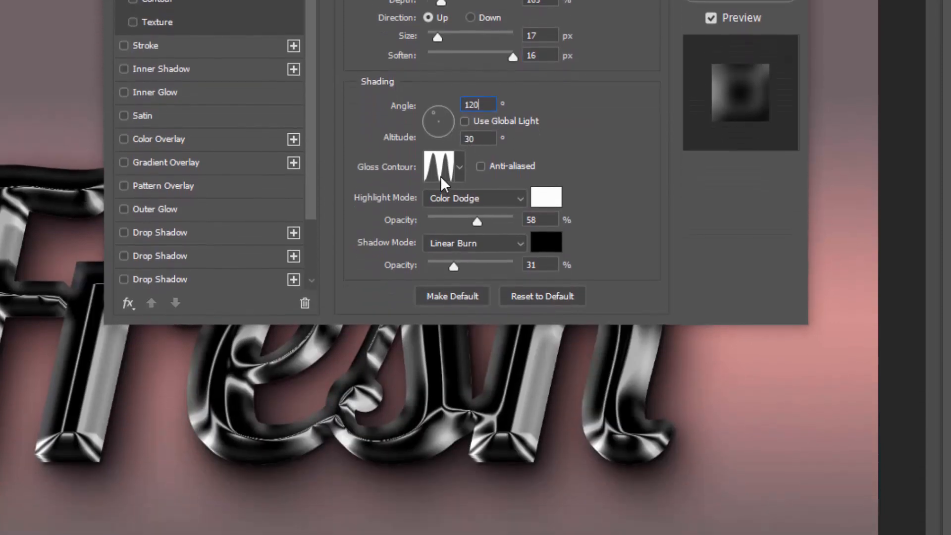
Step: Change the bevel's gloss contour to the Linear preset
left_click(441, 334)
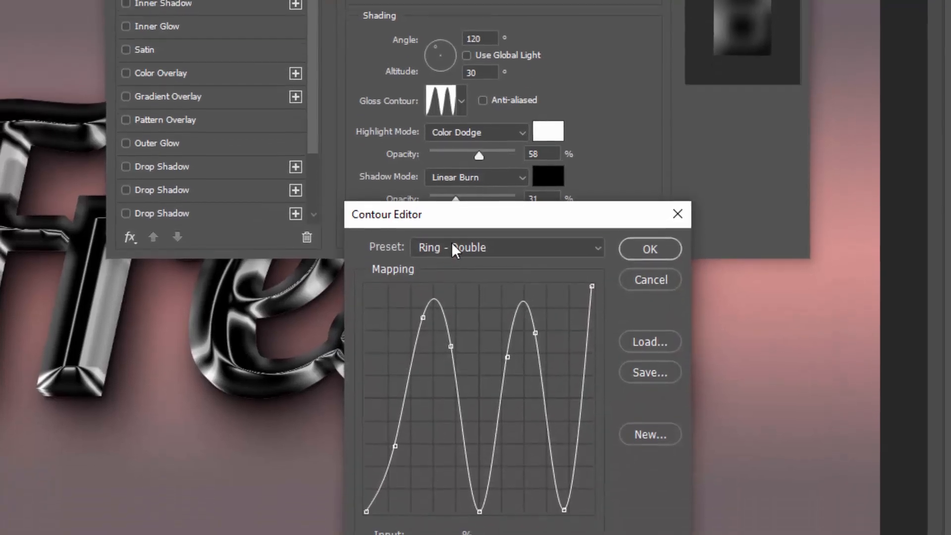
left_click(450, 315)
left_click(448, 387)
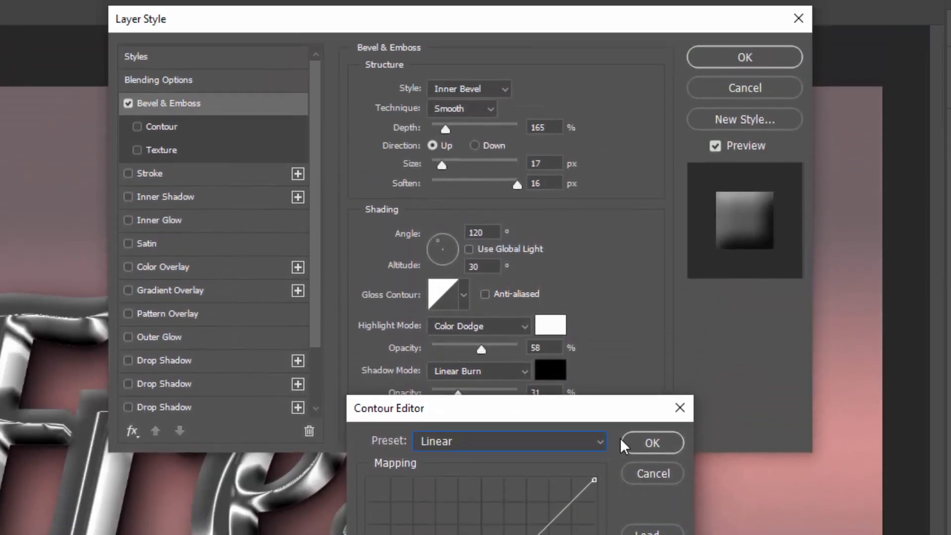
left_click(638, 304)
Step: Set the bevel highlight to Screen mode in fdfdfd at 0% opacity, and the shadow opacity to 12%
left_click(491, 337)
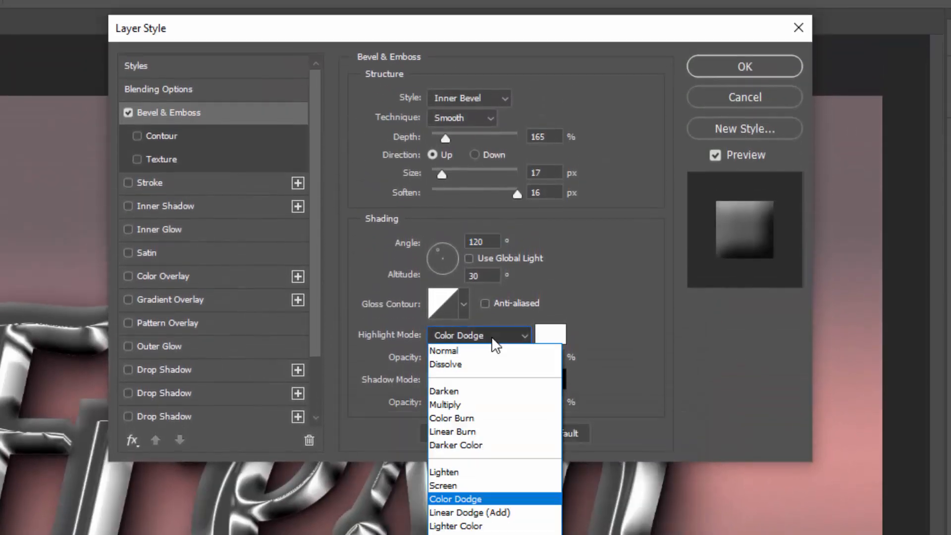
left_click(483, 484)
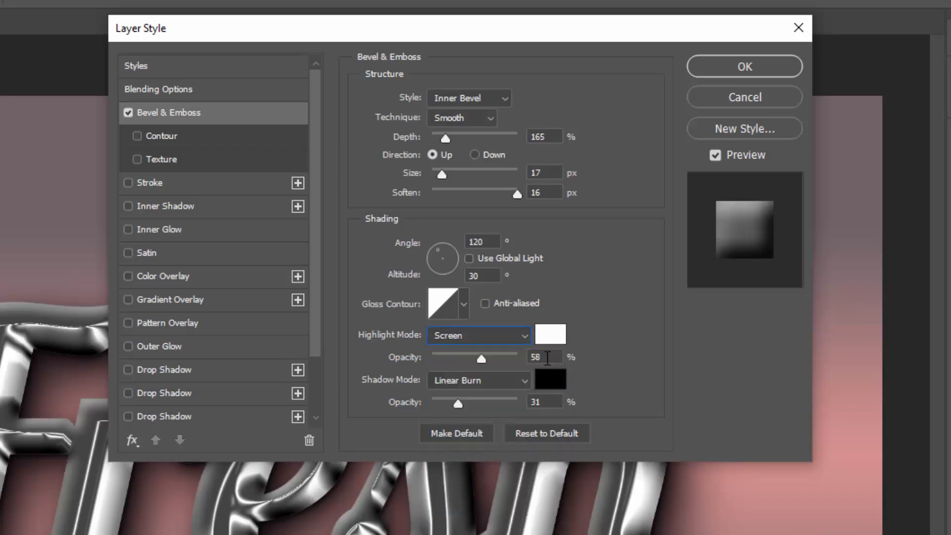
key("Tab")
type("0")
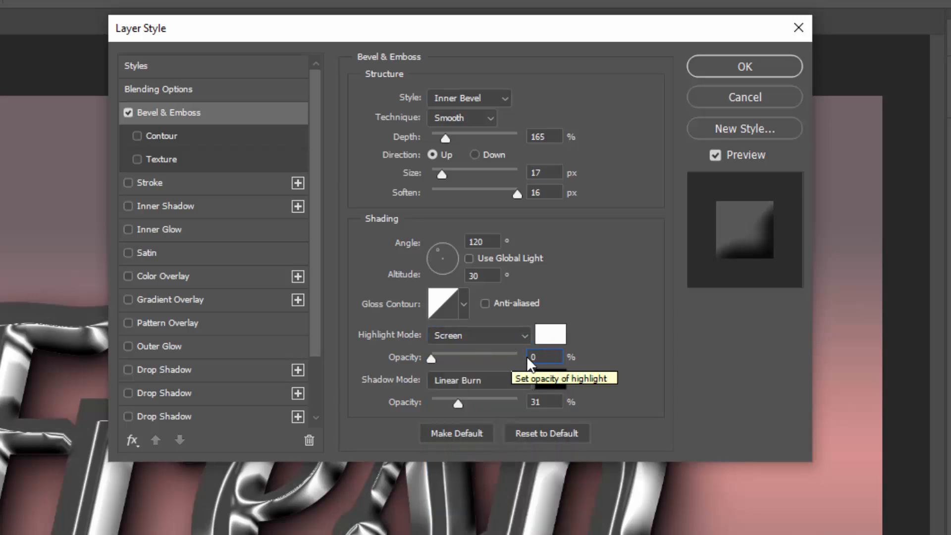
left_click(561, 337)
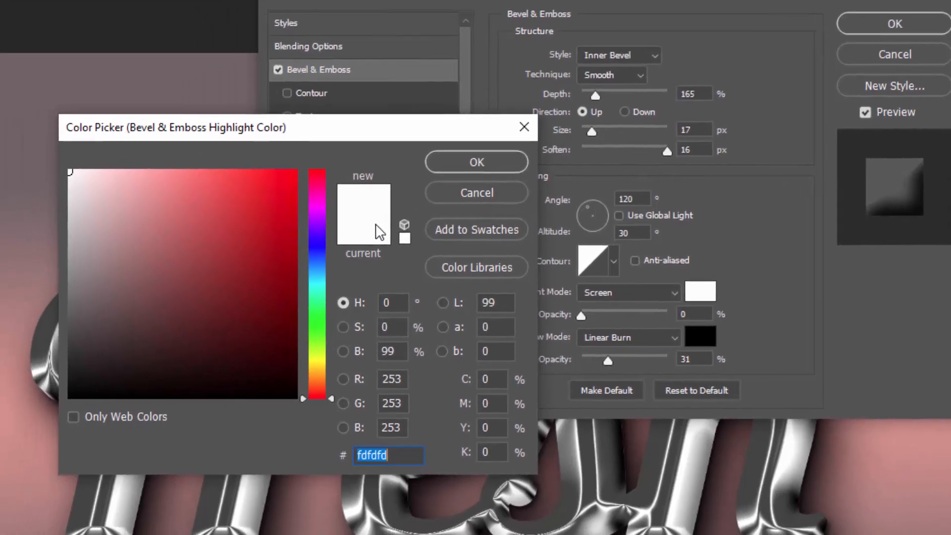
left_click(480, 159)
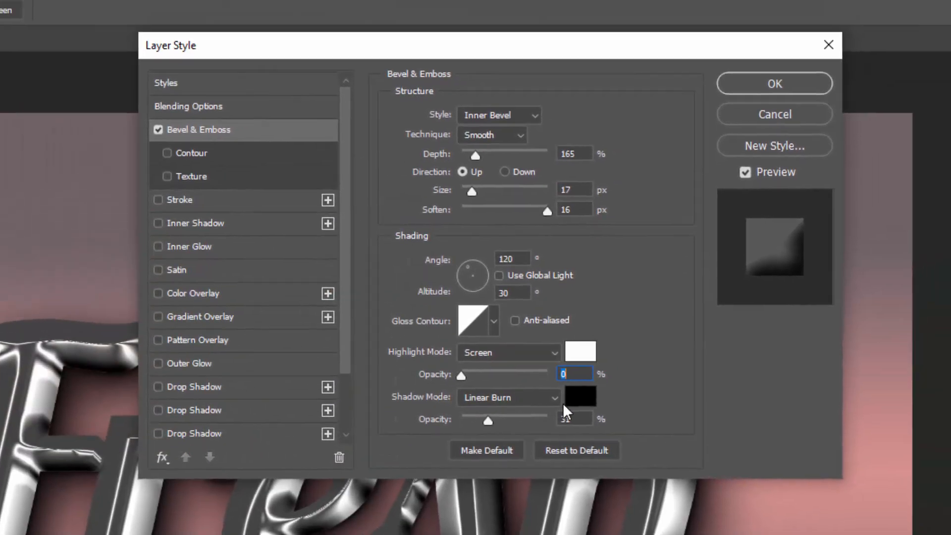
double_click(572, 420)
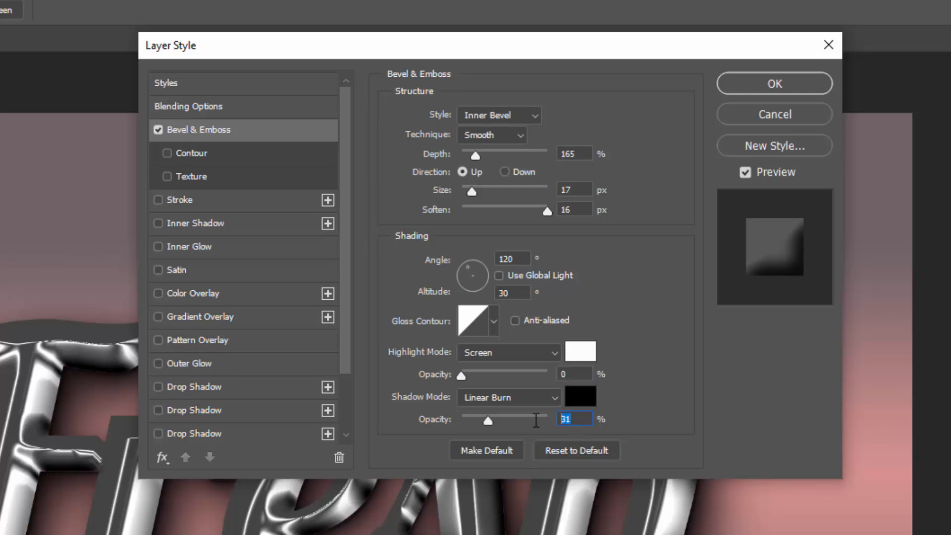
type("12")
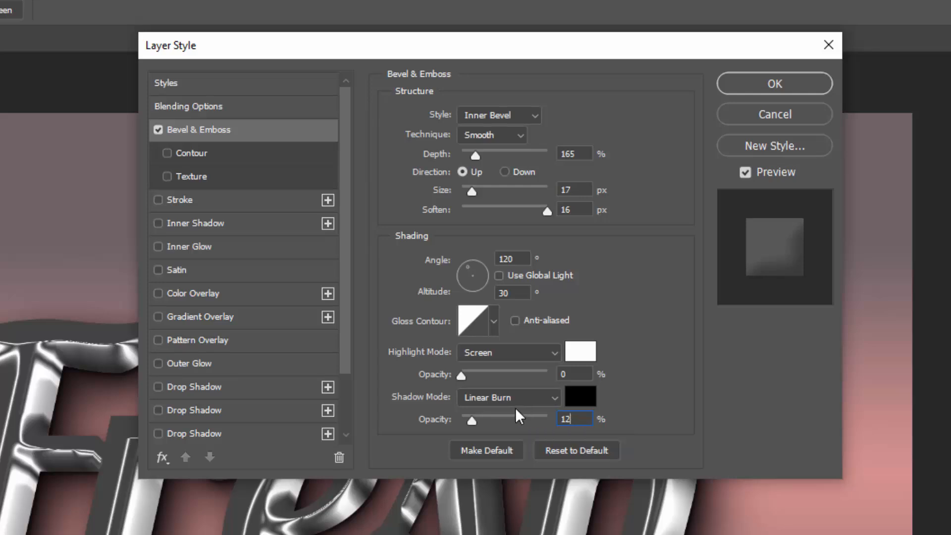
Step: Add a Color Overlay to the Border group in Linear Burn mode with colour f2aba5 and apply the layer style
left_click(207, 288)
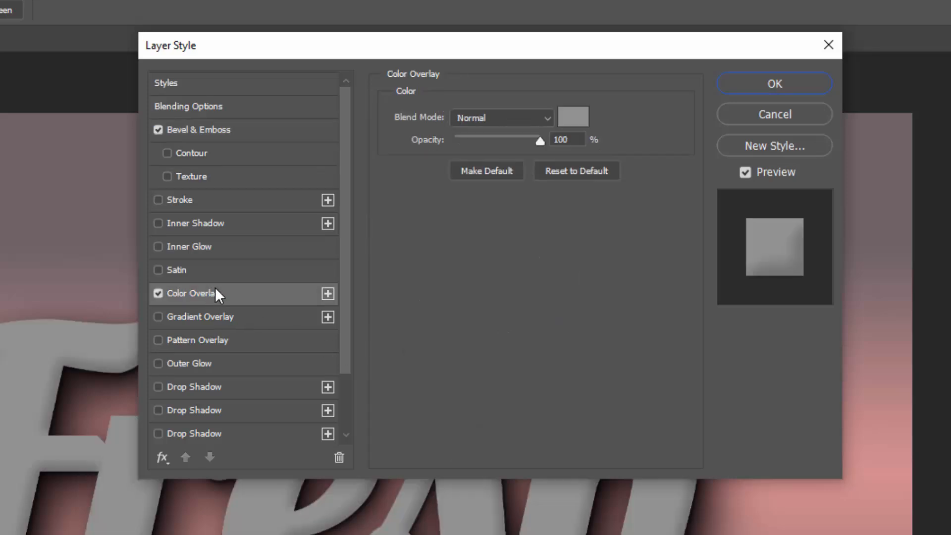
left_click(549, 120)
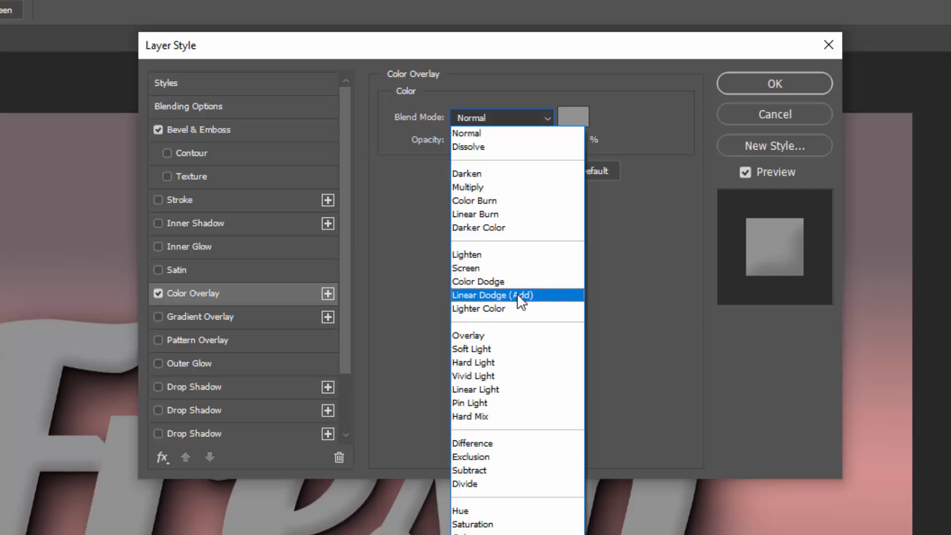
key("Escape")
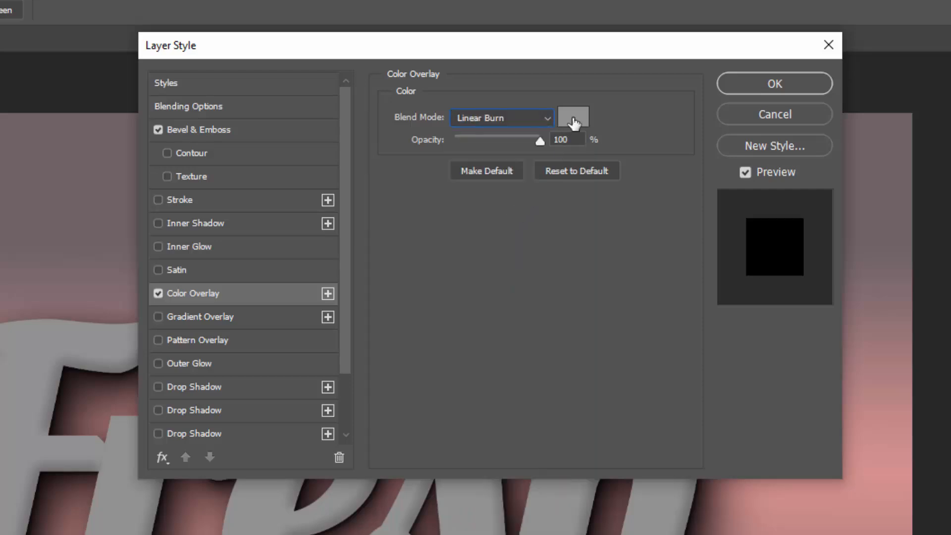
left_click(573, 117)
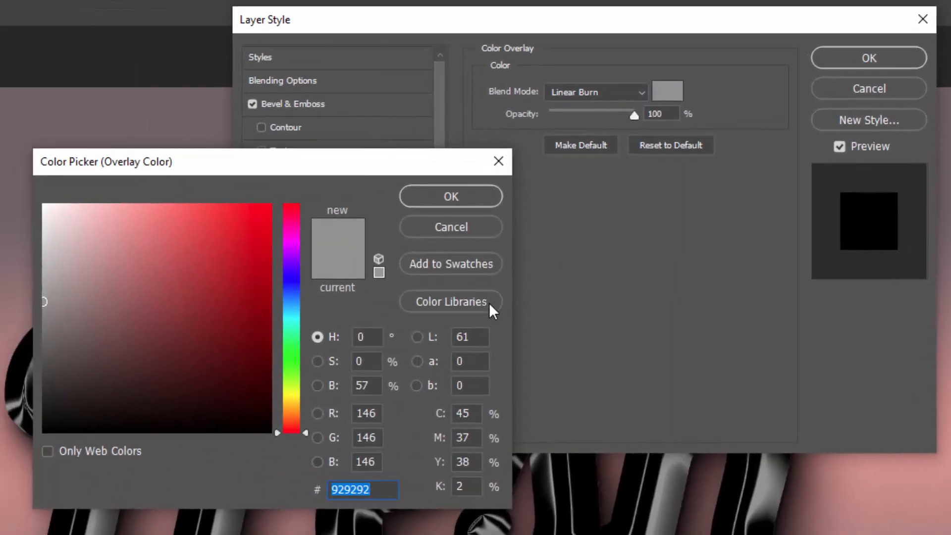
type("f")
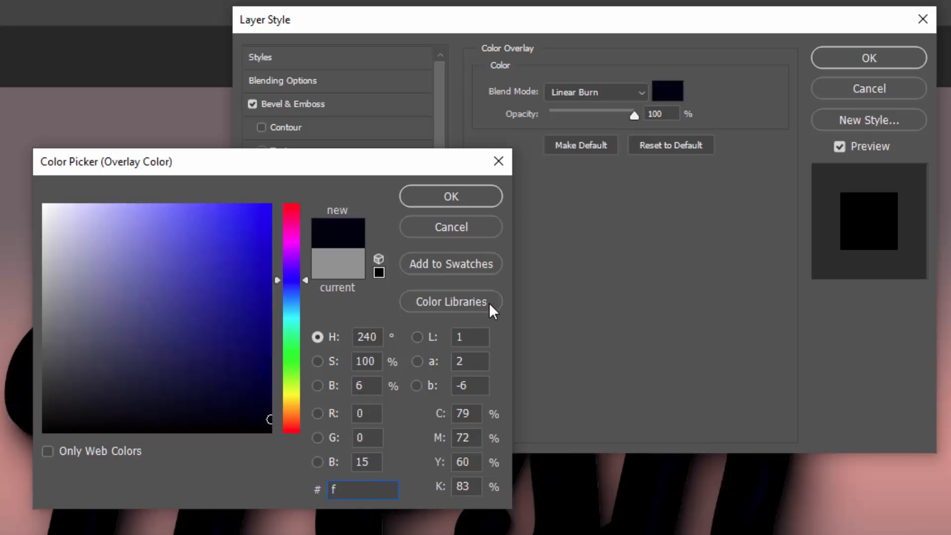
type("2aba")
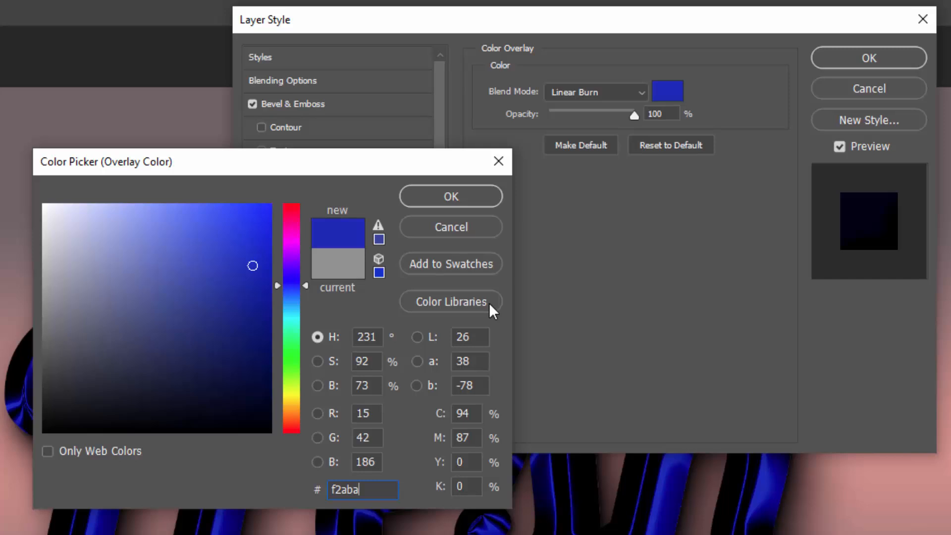
type("5")
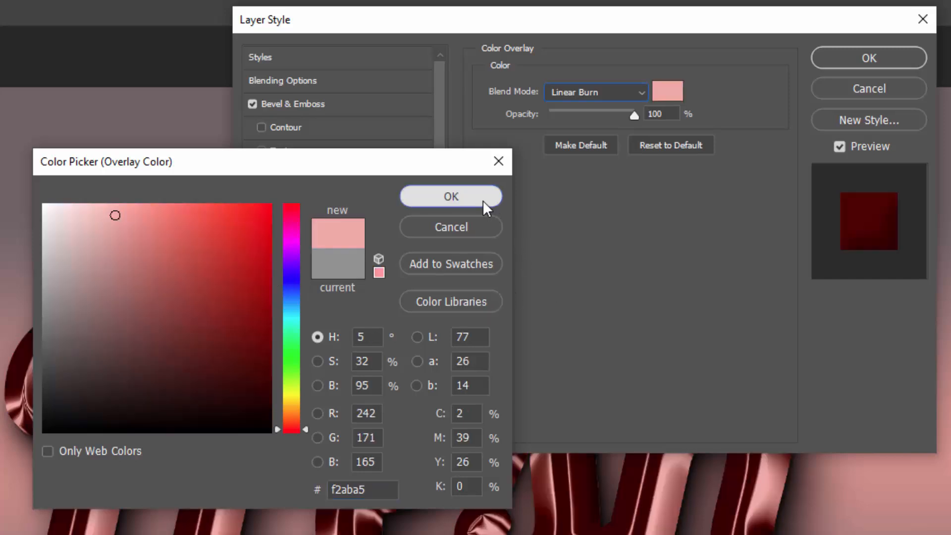
left_click(483, 201)
key("Return")
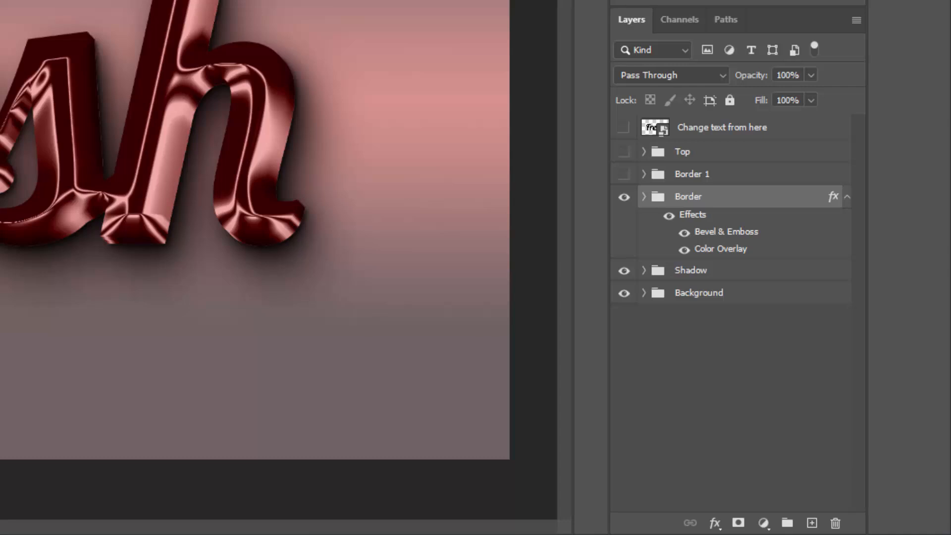
Step: Collapse the Border group's effects list and make the Border 1 group visible
left_click(847, 197)
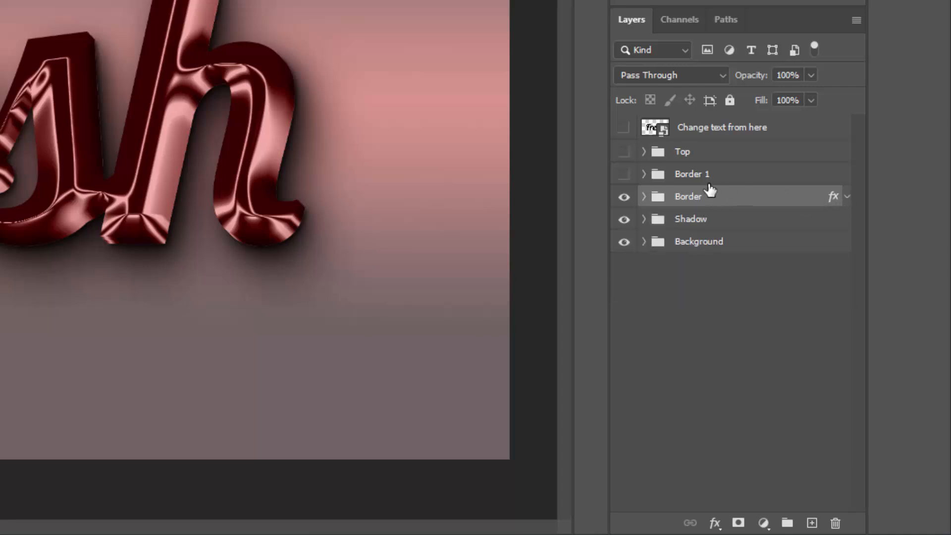
left_click(715, 176)
left_click(624, 174)
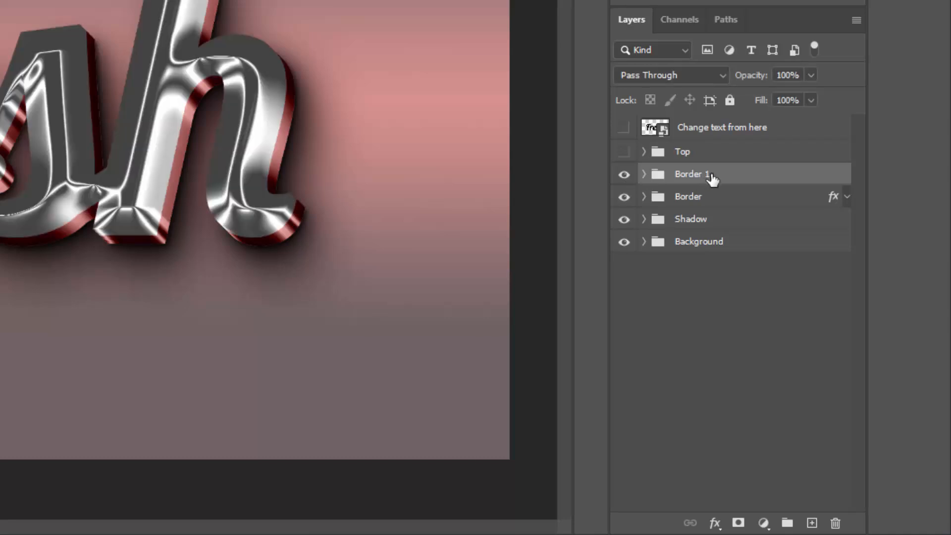
Step: Add an Inner Glow to the Border 1 group in Color Dodge mode at 40% opacity with 0% noise
left_click(715, 523)
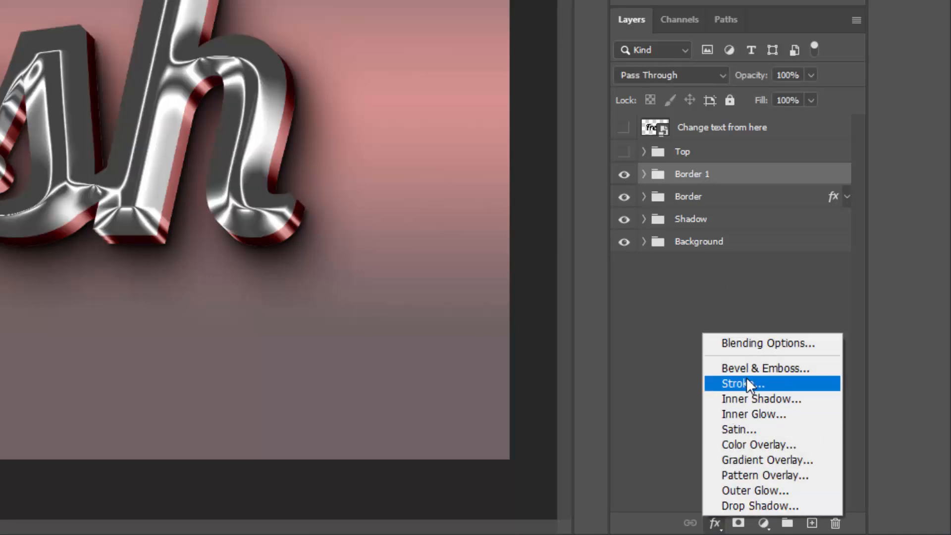
left_click(742, 343)
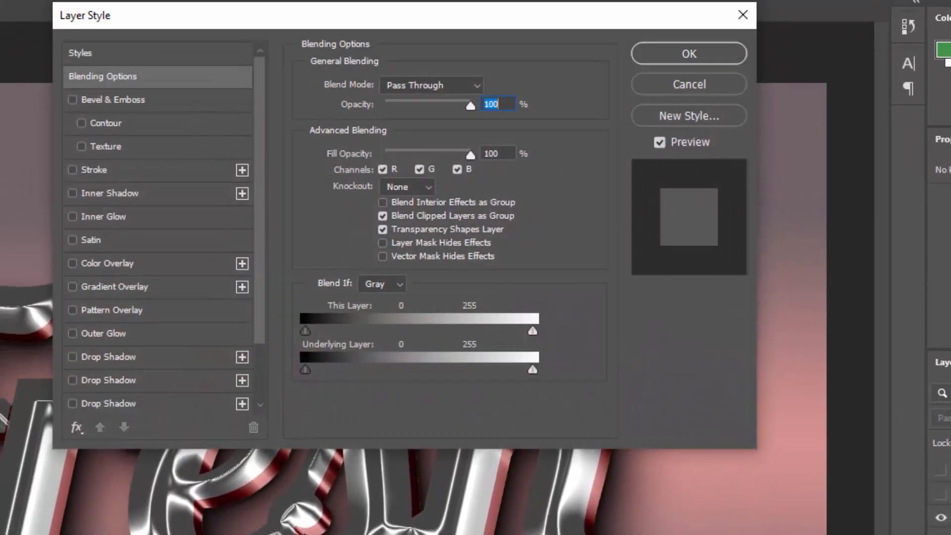
double_click(482, 154)
left_click(130, 219)
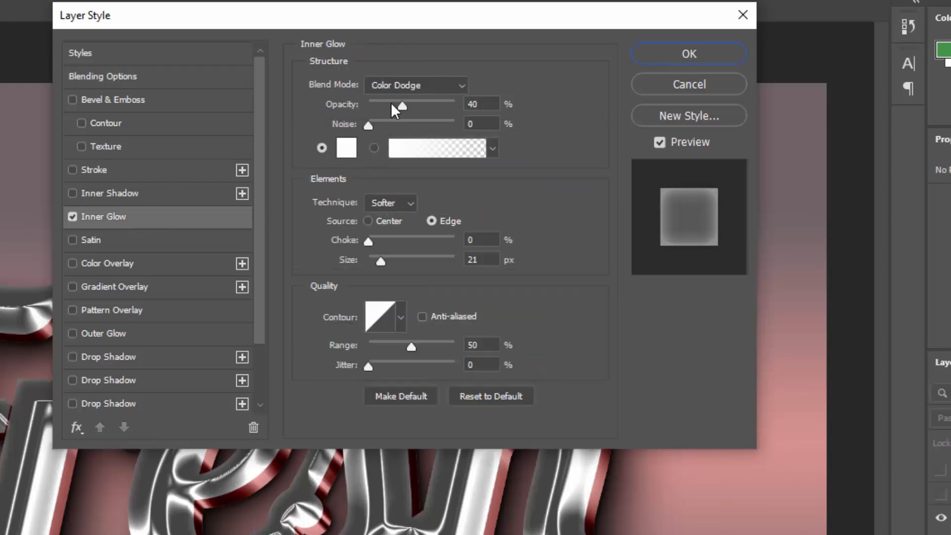
left_click(490, 106)
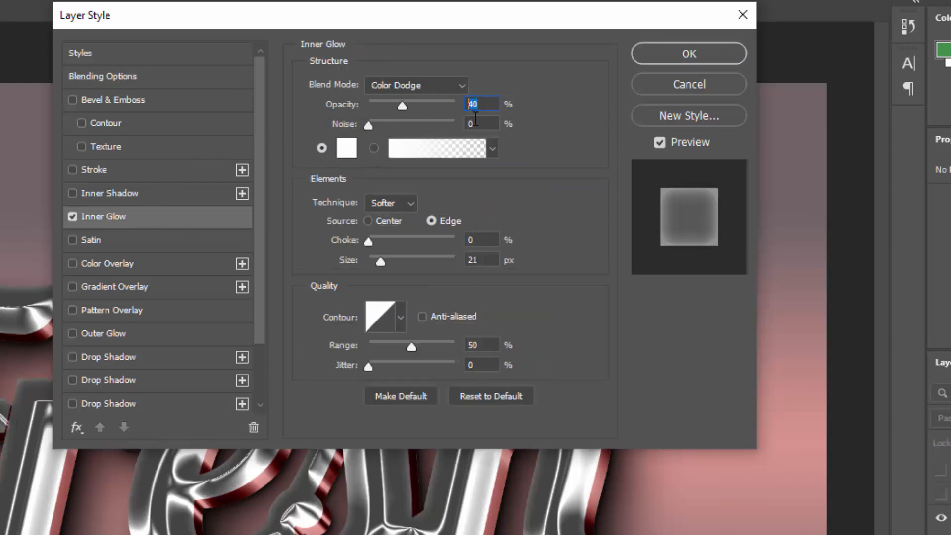
left_click(475, 124)
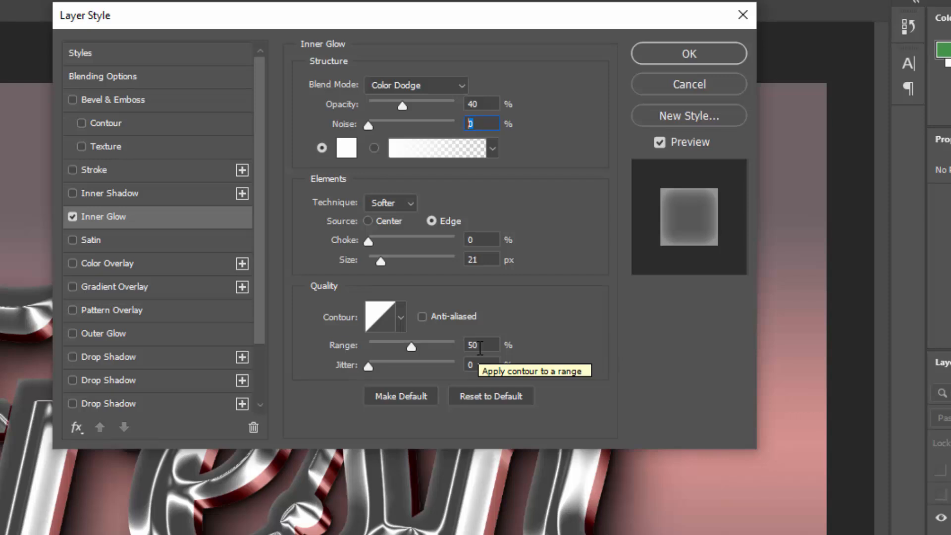
Step: Add a Color Overlay to the Border 1 group in Linear Burn mode with colour 6d6263 and apply the layer style
left_click(112, 268)
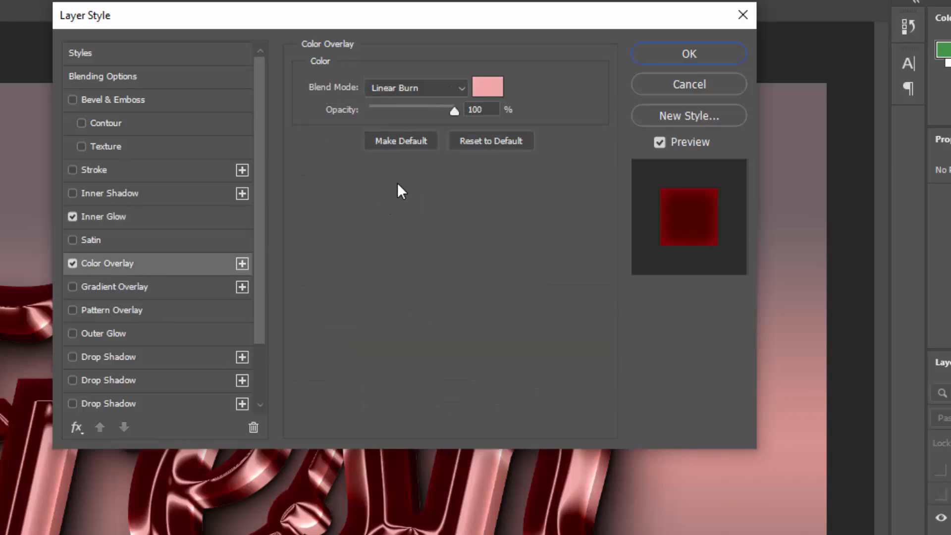
left_click(483, 90)
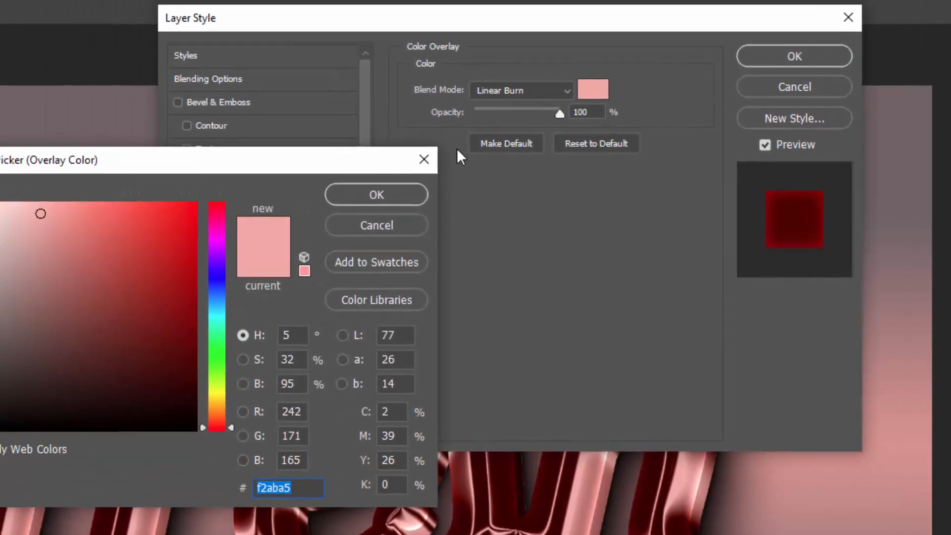
type("6")
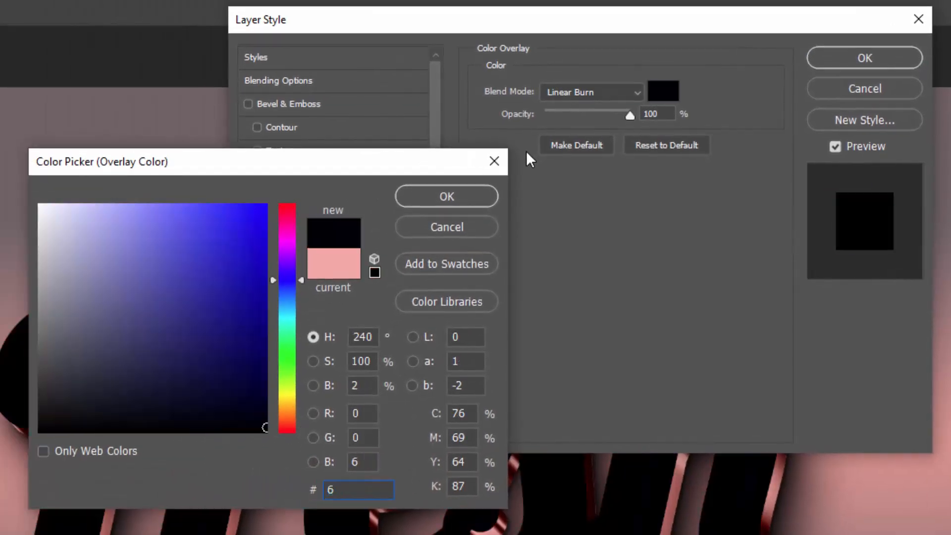
type("d6")
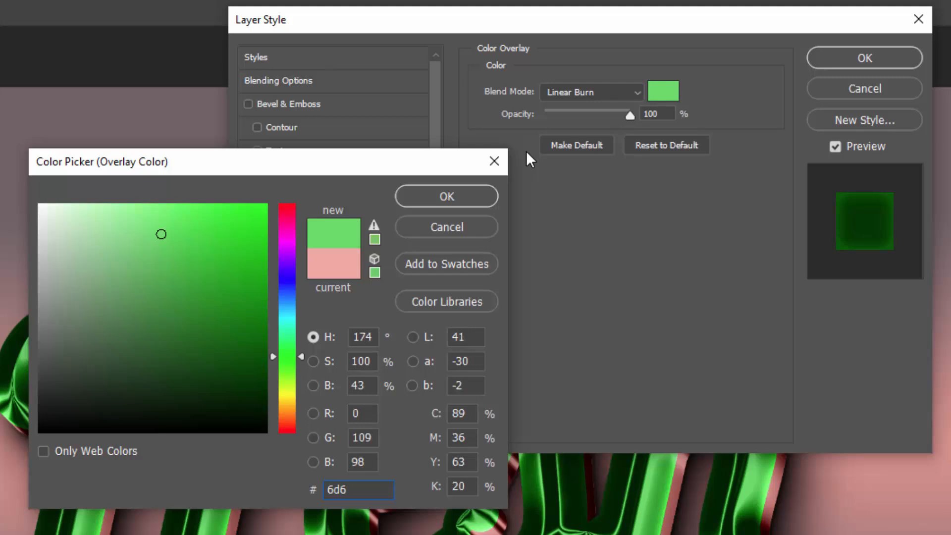
type("263")
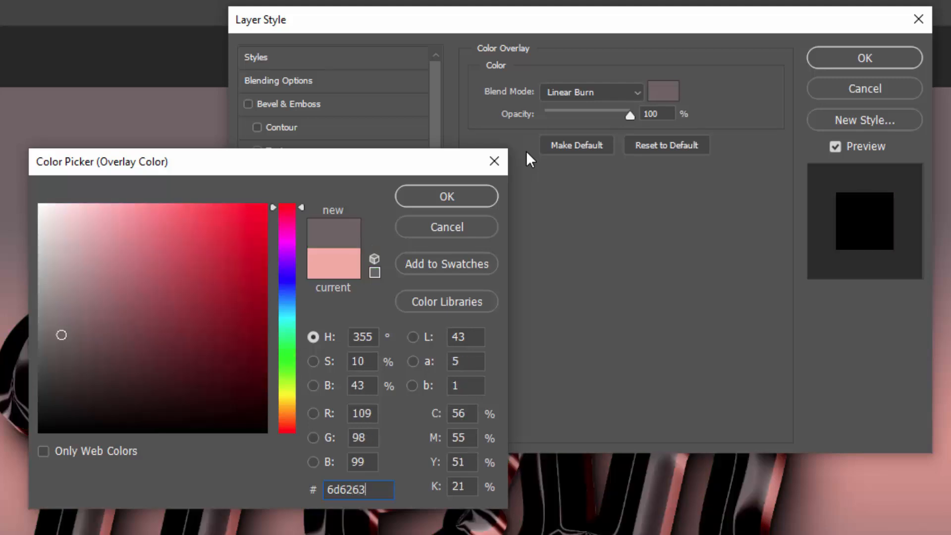
left_click(456, 197)
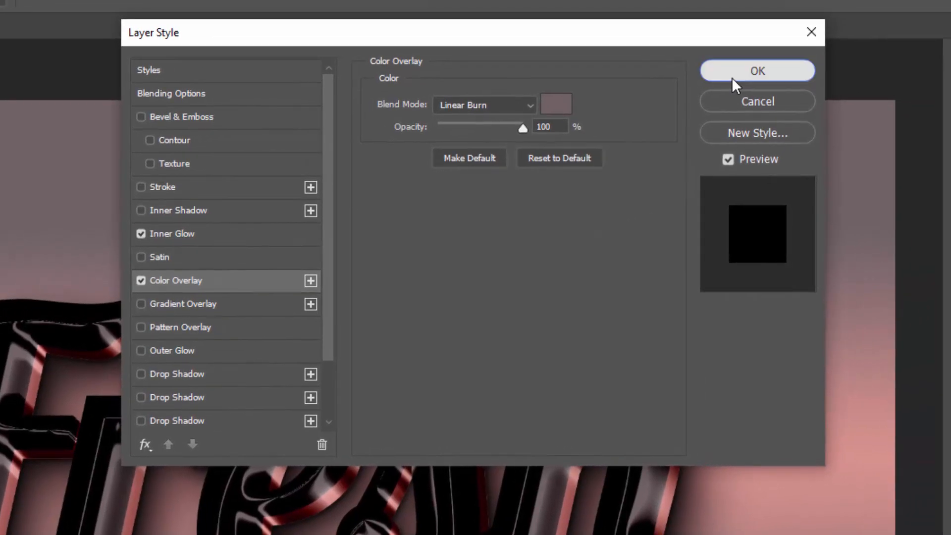
left_click(824, 60)
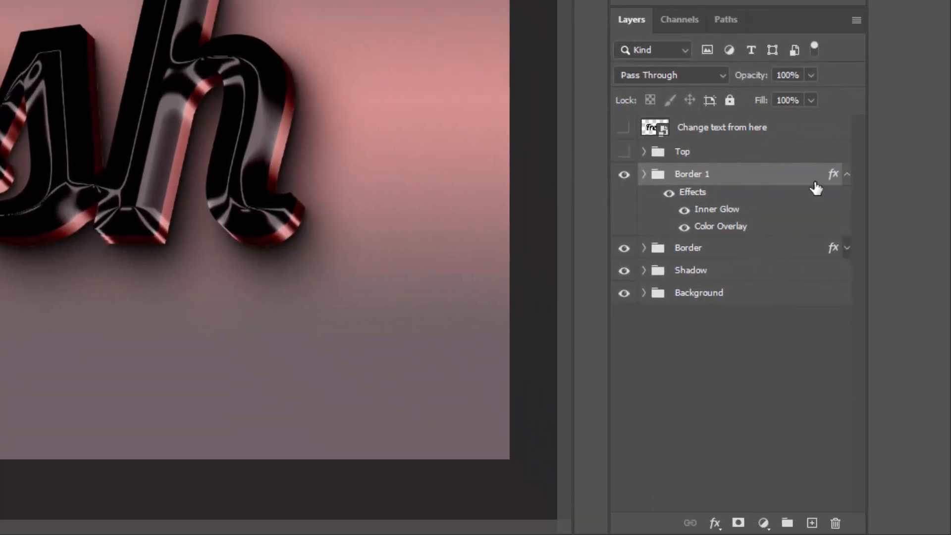
Step: Collapse the Border 1 group's effects list, and make the Top group visible and expand it
left_click(847, 177)
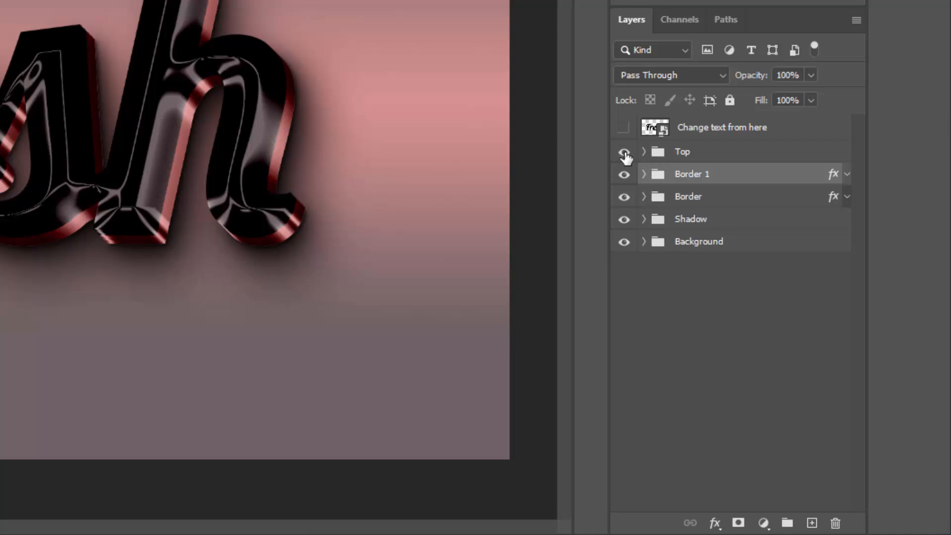
left_click(624, 151)
left_click(644, 152)
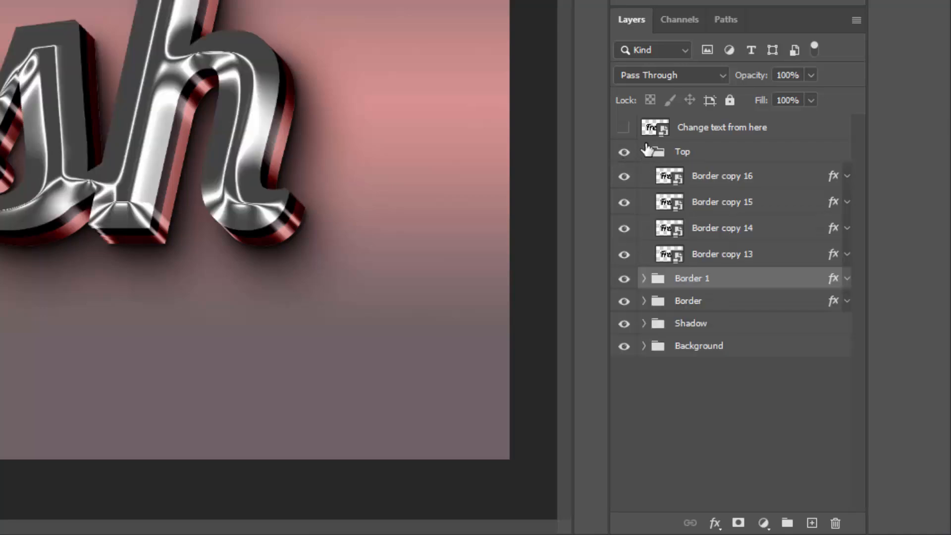
Step: Clear the layer styles from Border copy 13, 14, 15 and 16 in the Top group
left_click(808, 264)
right_click(809, 264)
left_click(757, 259)
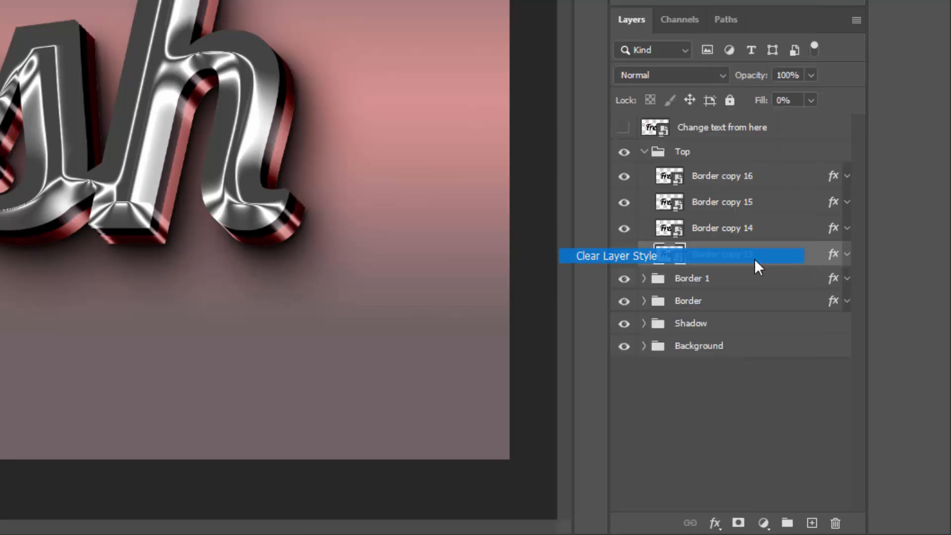
left_click(799, 237)
right_click(799, 237)
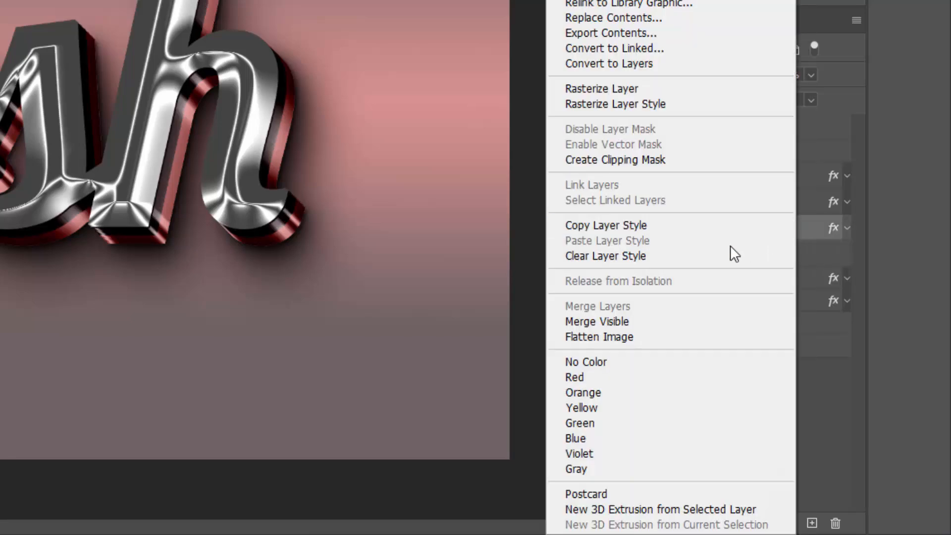
left_click(729, 255)
right_click(791, 211)
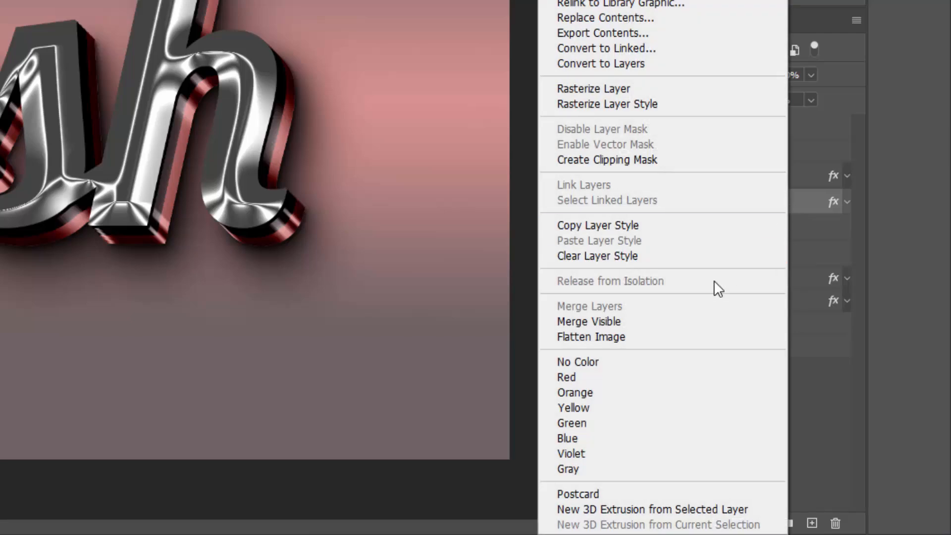
left_click(653, 259)
right_click(777, 185)
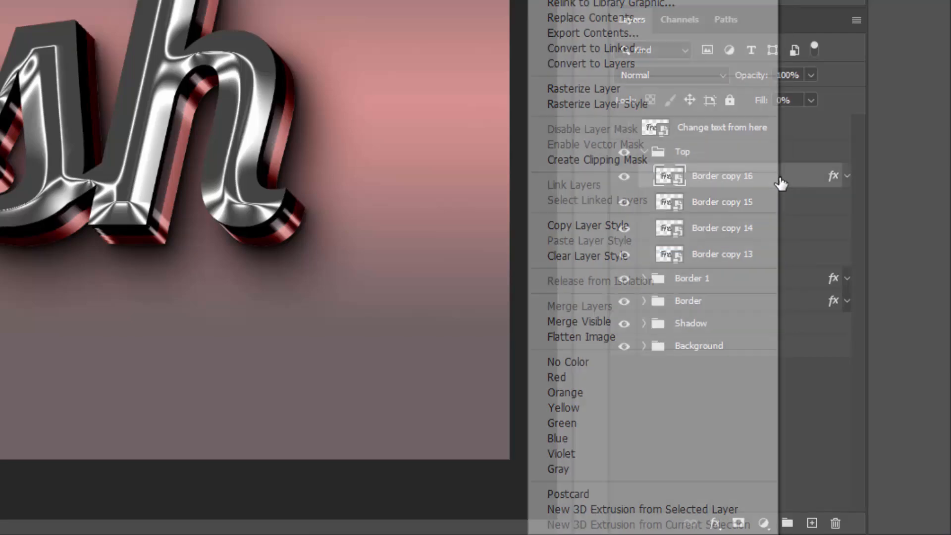
left_click(683, 254)
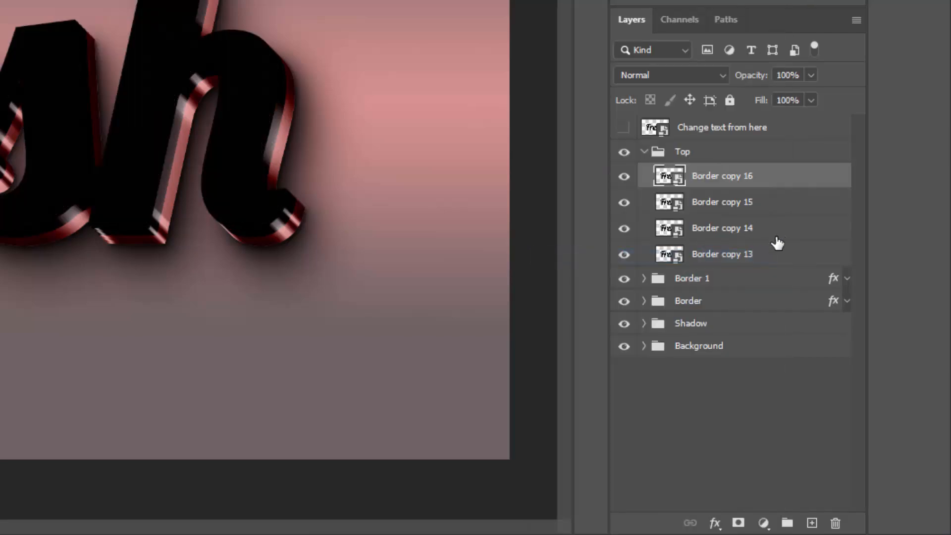
Step: Hide the Border copy 16, Border copy 15 and Border copy 14 layers
left_click(624, 176)
left_click(624, 202)
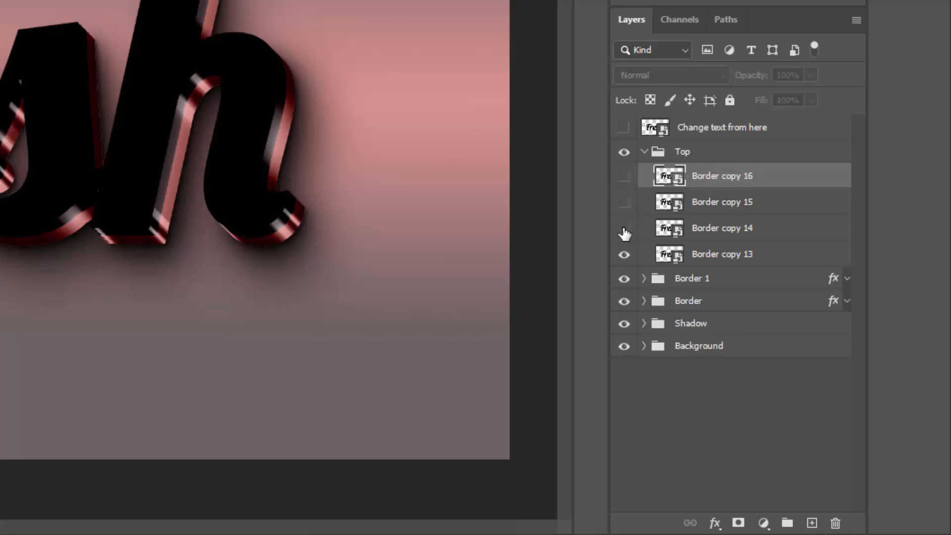
left_click(624, 229)
Step: Set the fill opacity of the Border copy 13 layer to 0% in its blending options
left_click(762, 261)
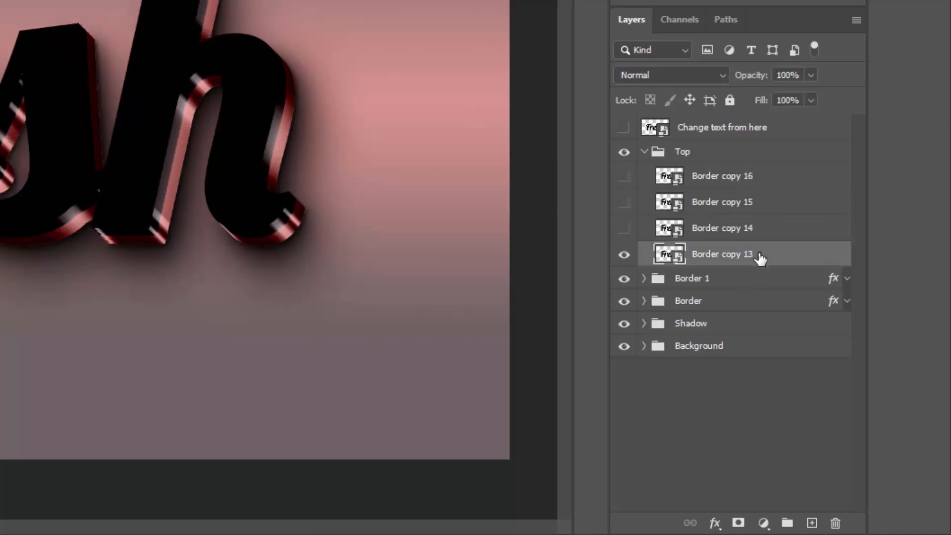
left_click(714, 523)
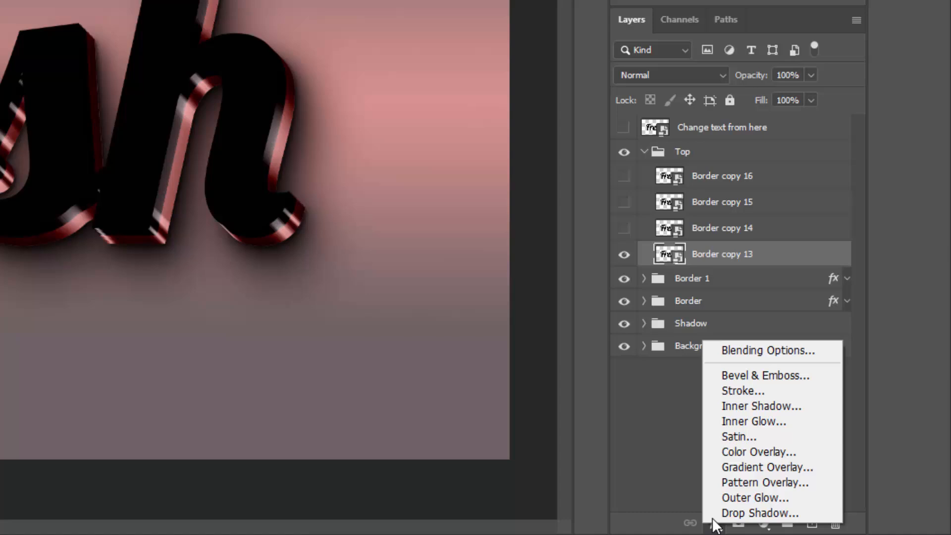
left_click(754, 350)
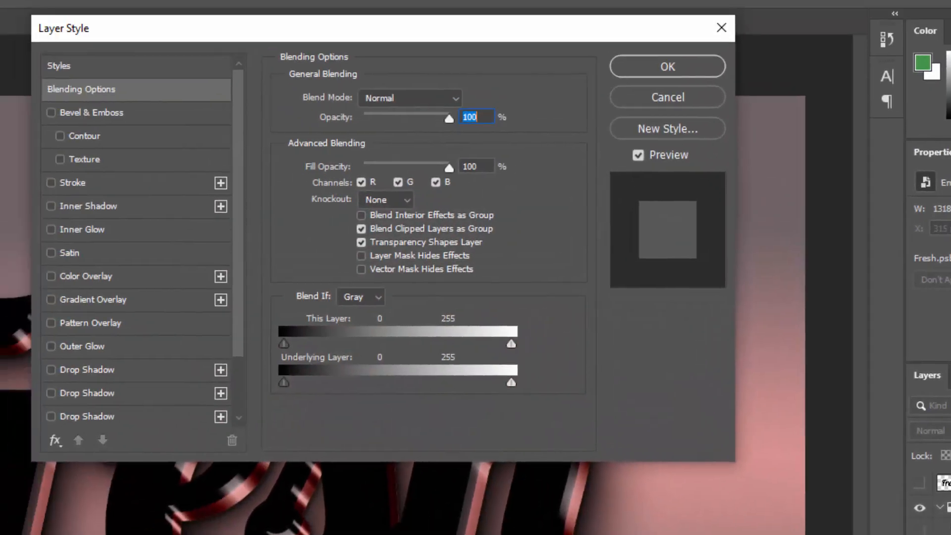
left_click(484, 168)
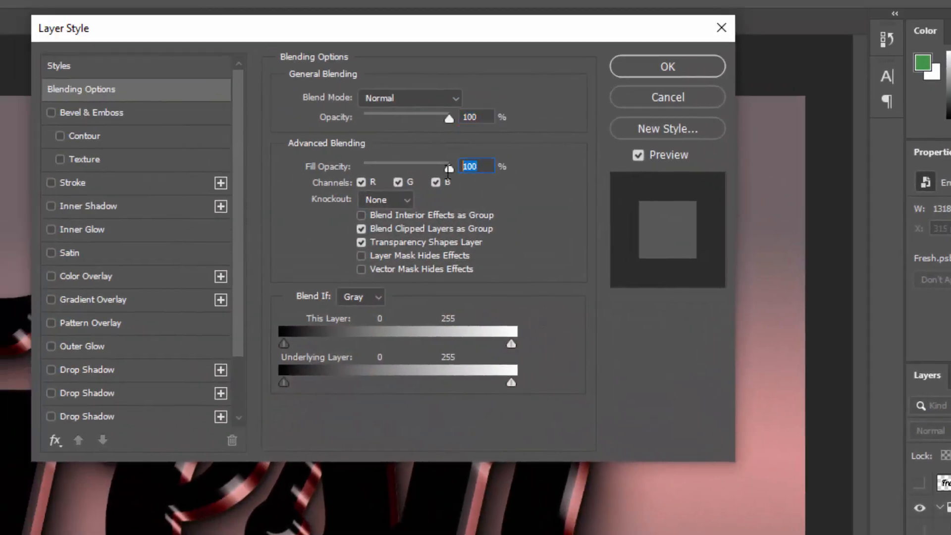
type("0")
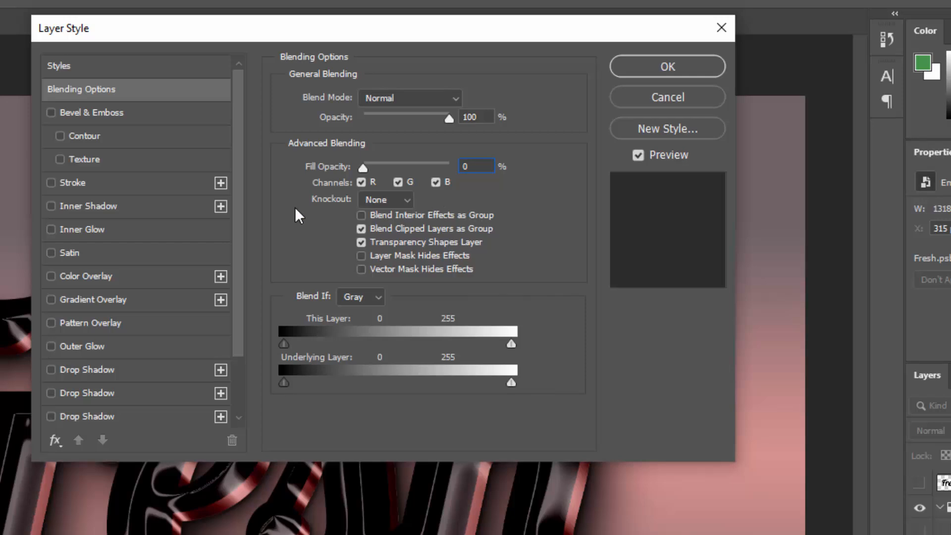
Step: Add a Color Overlay to Border copy 13 in Normal mode with colour ecfaff at 100% opacity and apply the layer style
left_click(100, 276)
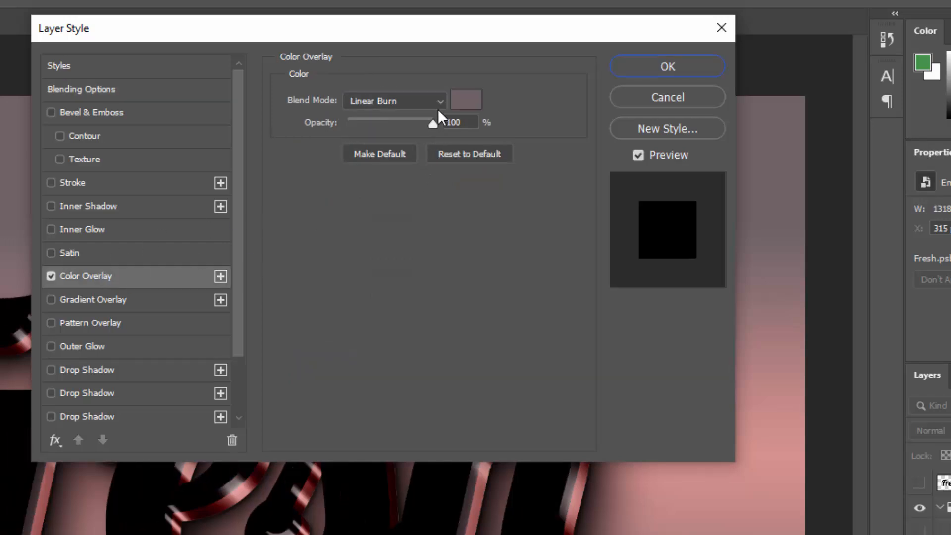
left_click(466, 99)
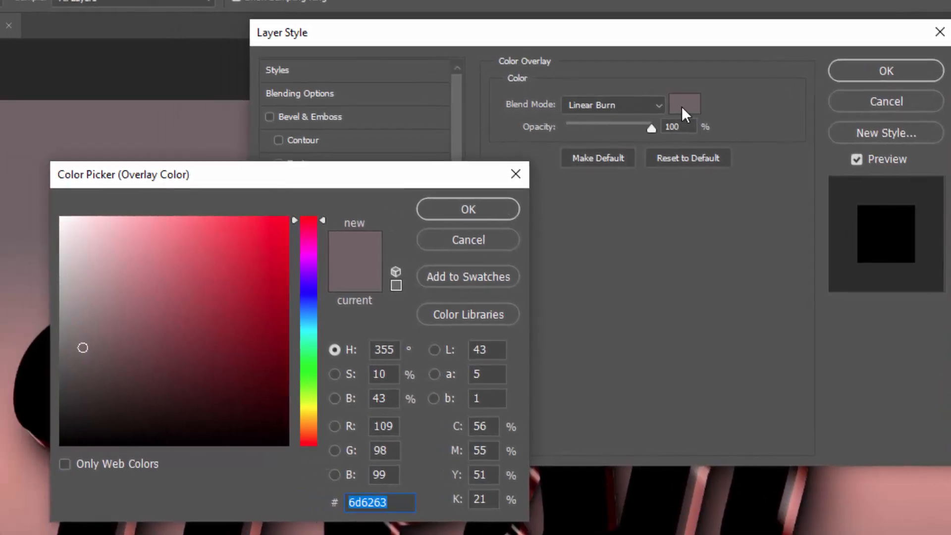
type("ecf")
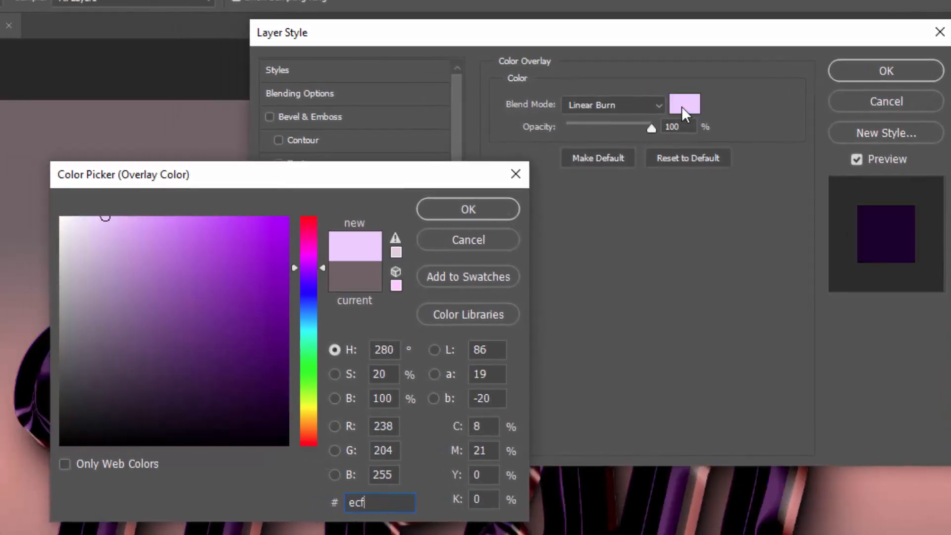
type("a")
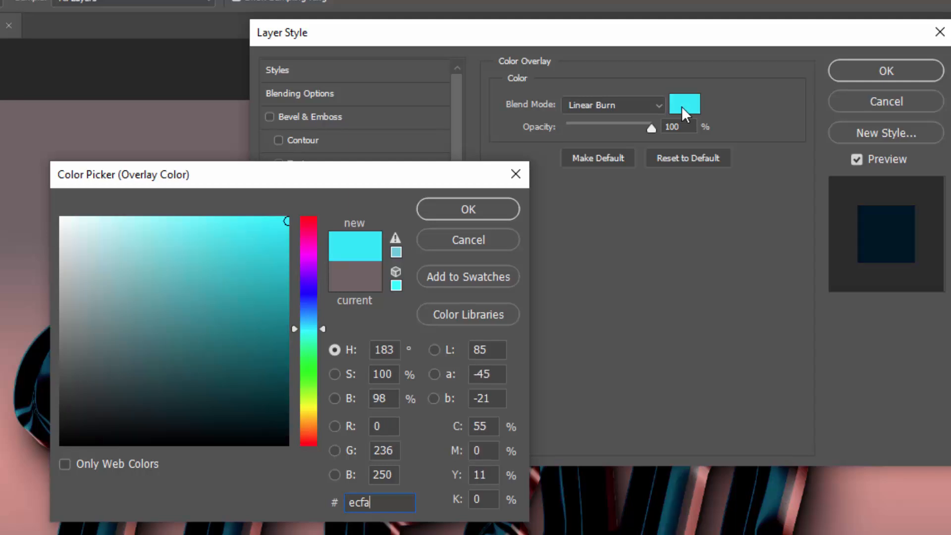
type("ff")
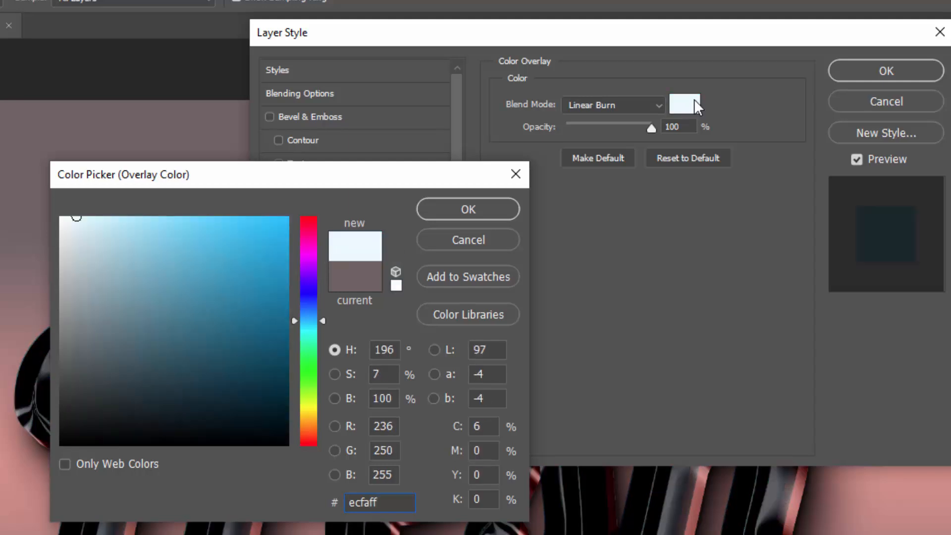
left_click(497, 204)
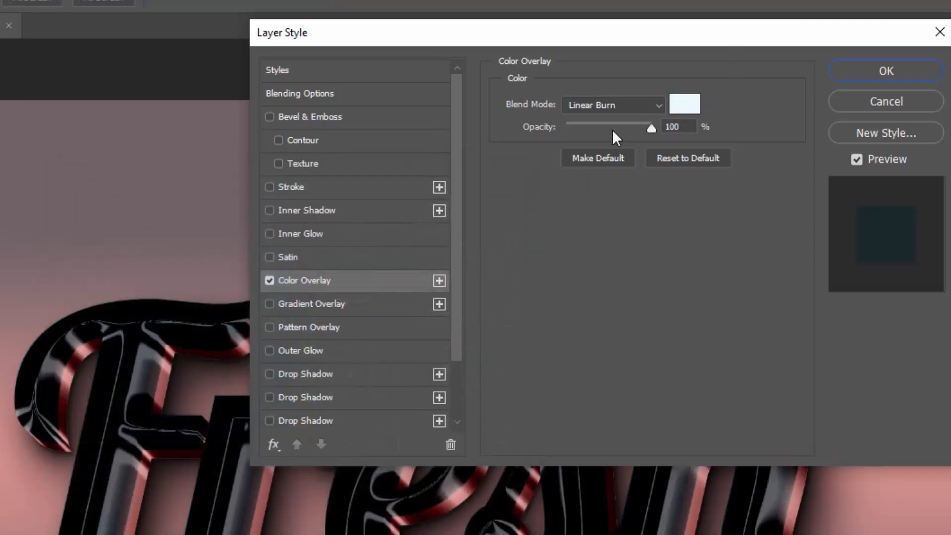
left_click(613, 105)
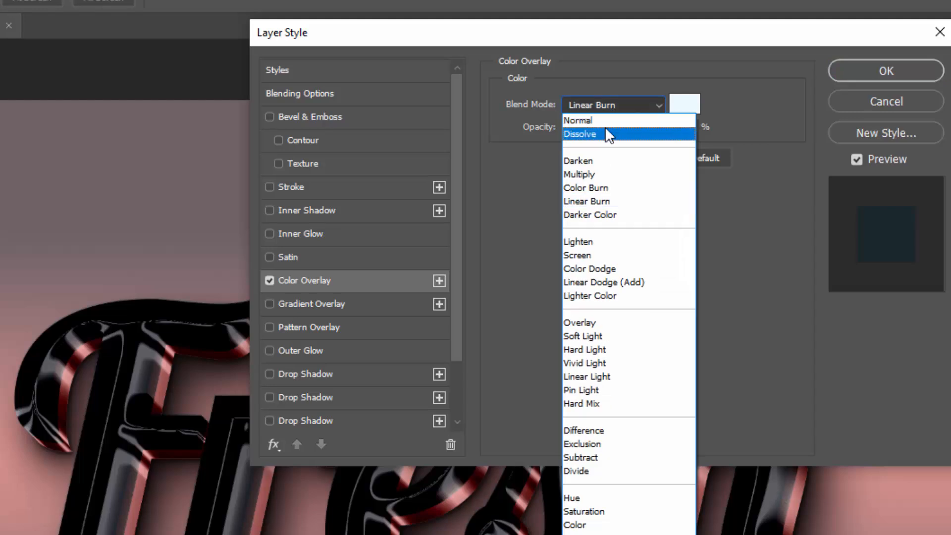
left_click(604, 121)
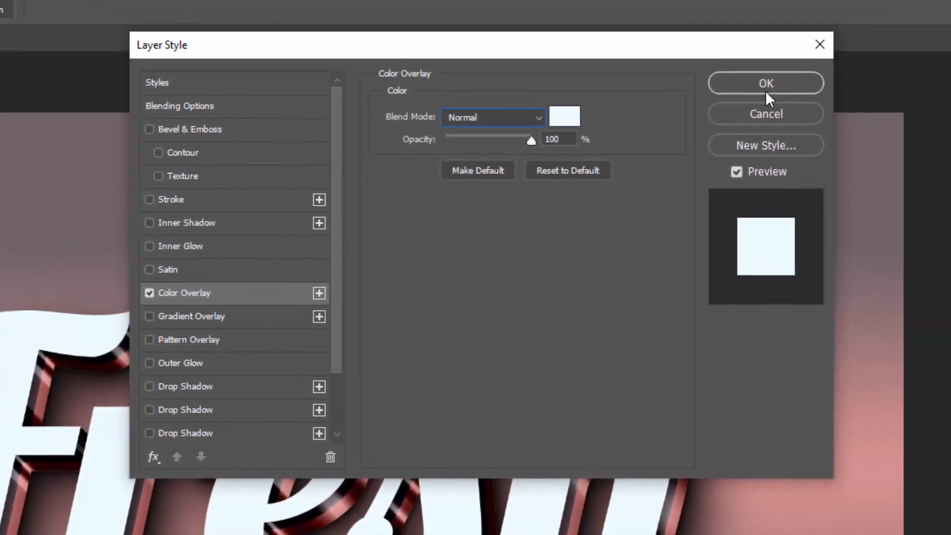
left_click(765, 90)
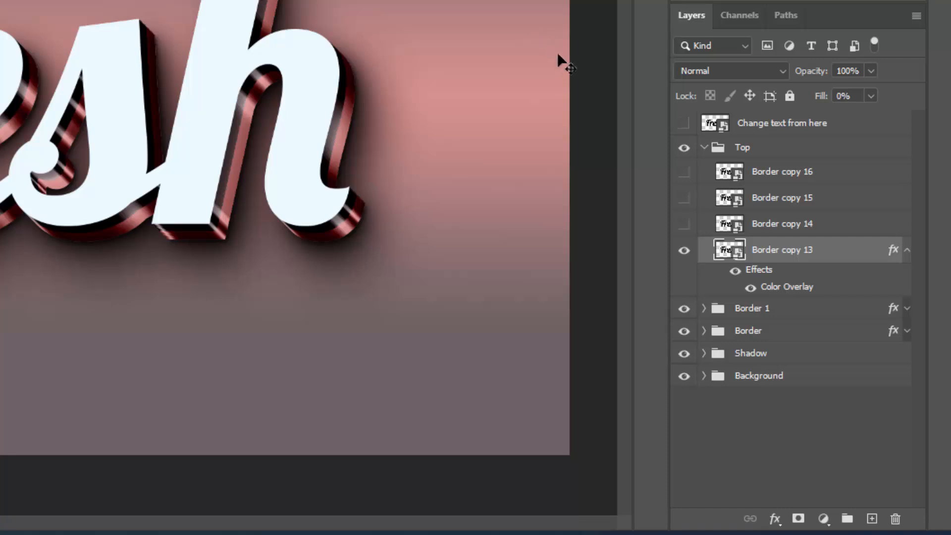
Step: Select the Border copy 14 layer and make it visible
left_click(830, 226)
left_click(684, 224)
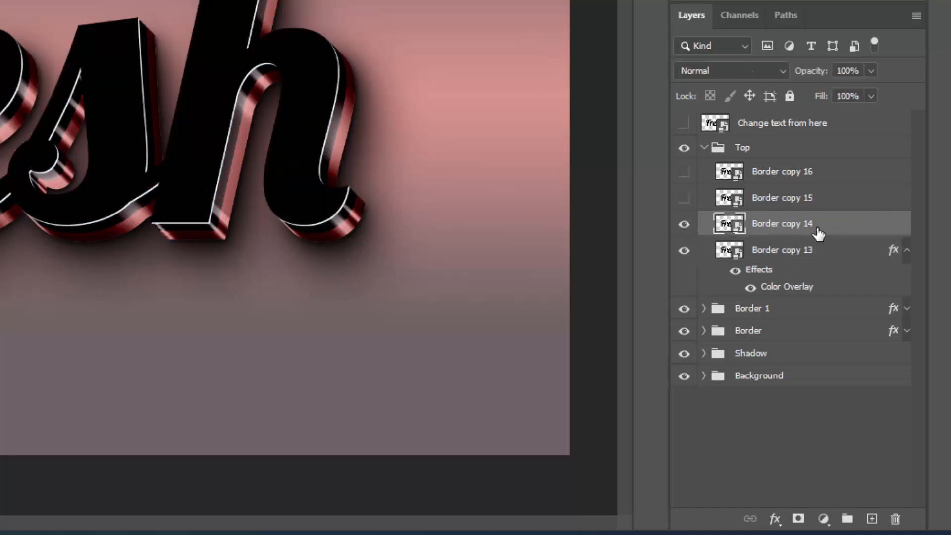
Step: Set the fill opacity of the Border copy 14 layer to 0% in its blending options
left_click(771, 519)
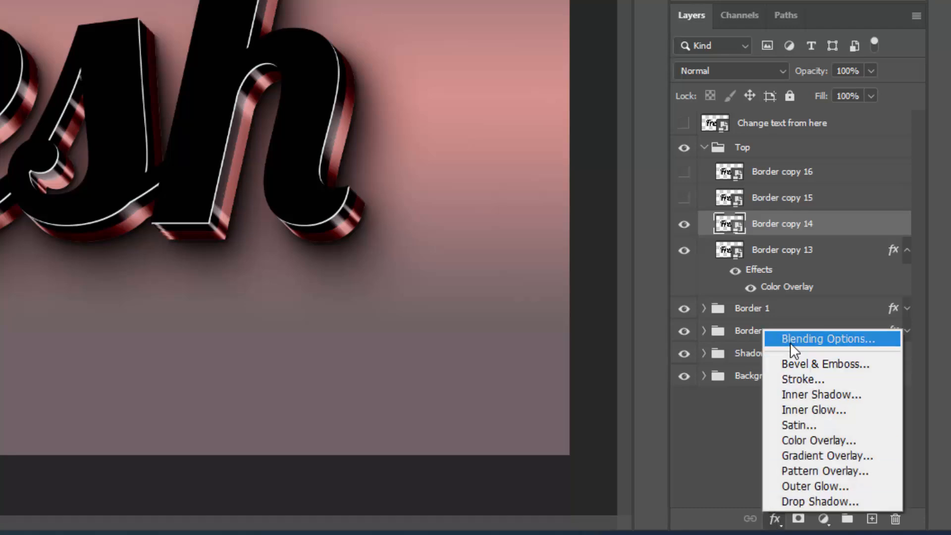
left_click(790, 343)
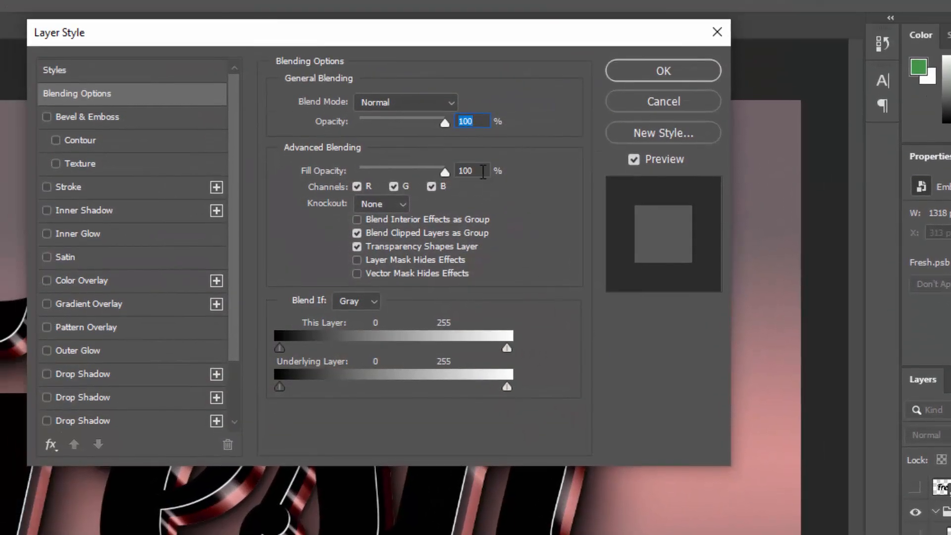
left_click_drag(344, 15, 258, 15)
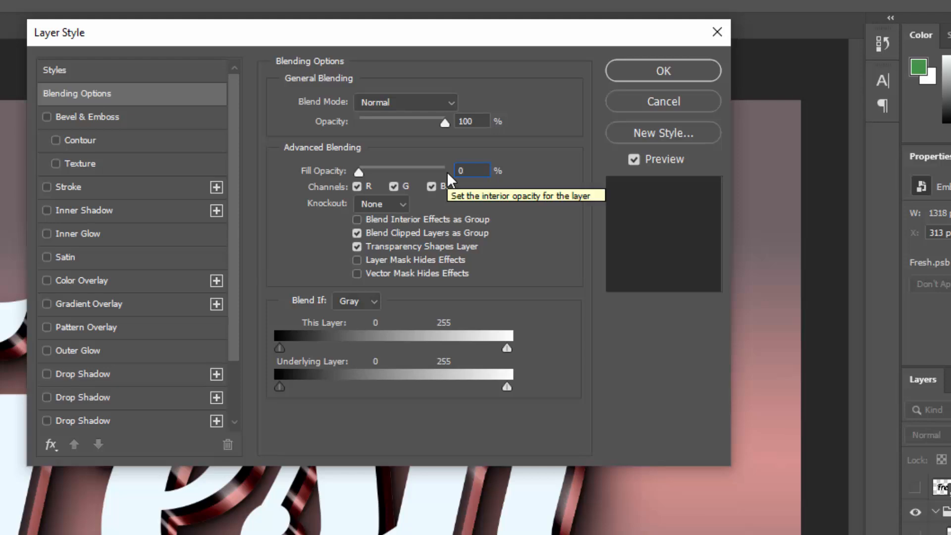
Step: Add an Inner Bevel to Border copy 14 with 100% depth, 25 px size and 0 px soften
left_click(115, 118)
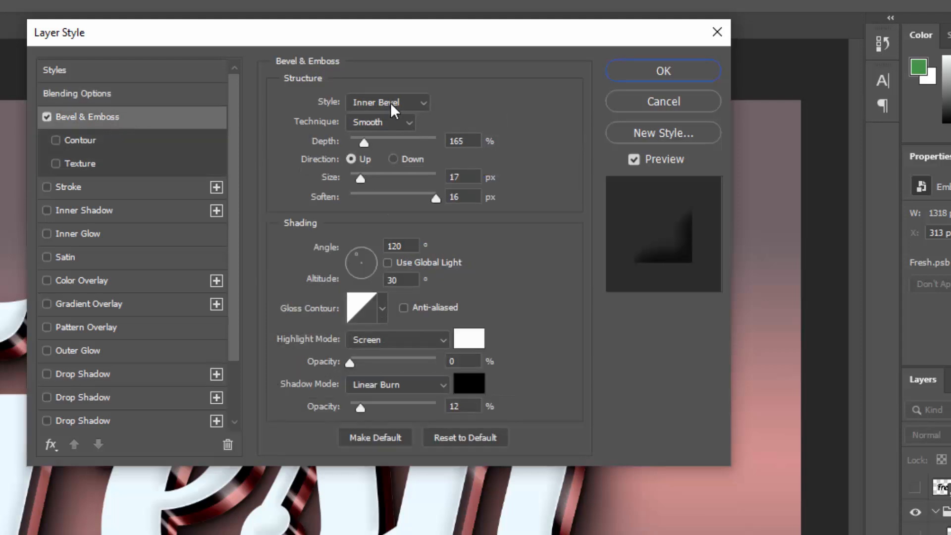
left_click(470, 140)
type("10")
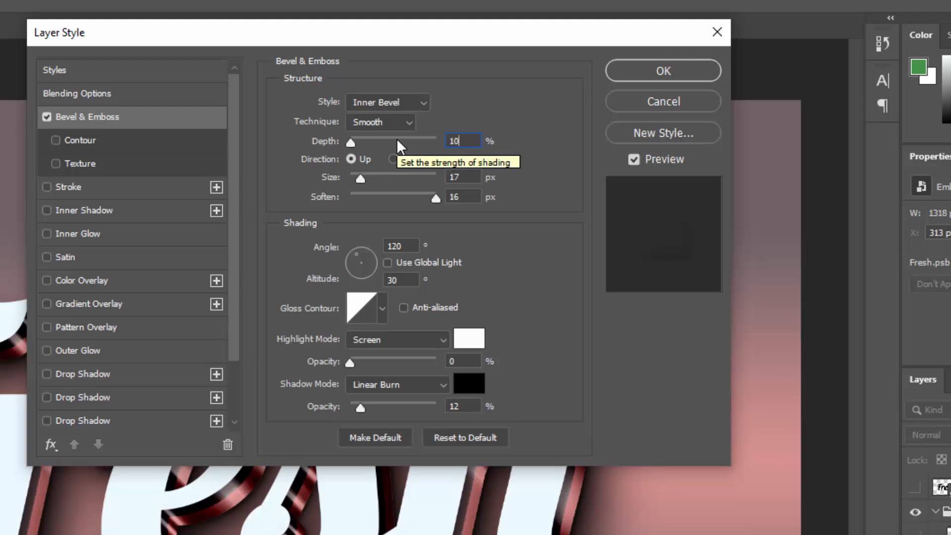
type("0")
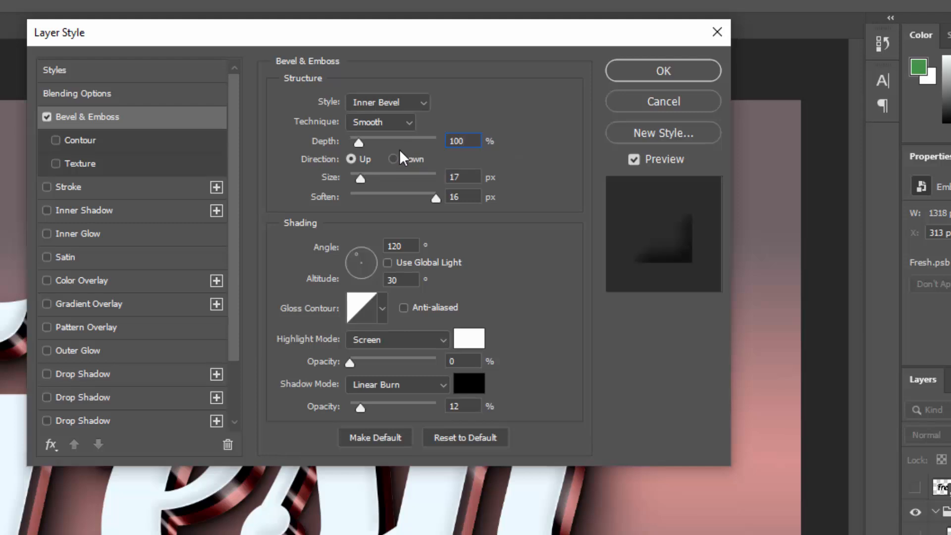
left_click(471, 178)
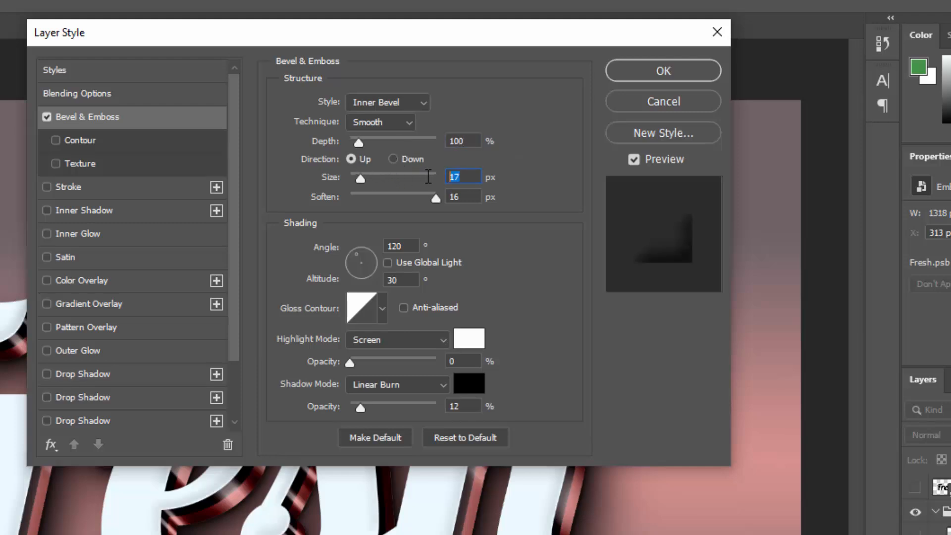
type("3")
key("BackSpace")
type("25")
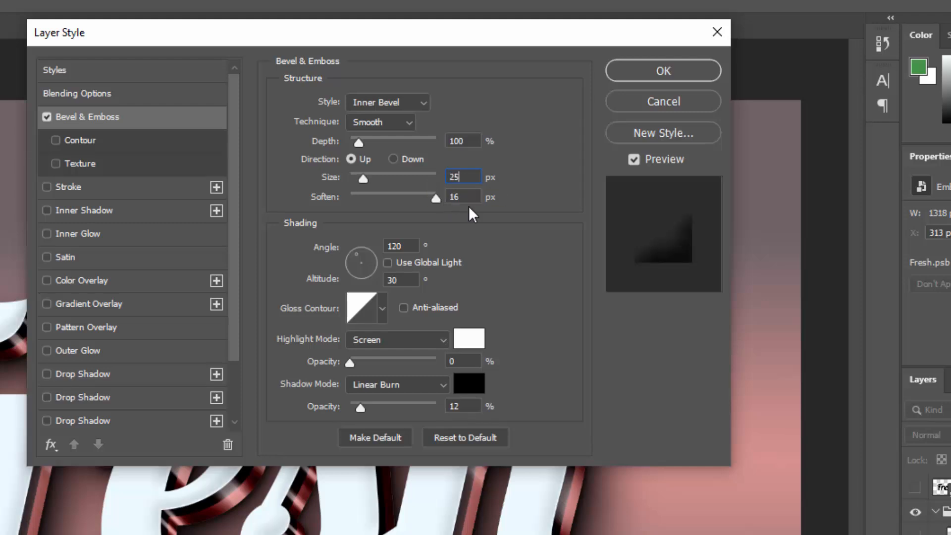
key("Tab")
type("0")
Step: Set the bevel's shading angle to 90° with a 30° altitude and the highlight opacity to 98%
key("Tab")
type("90")
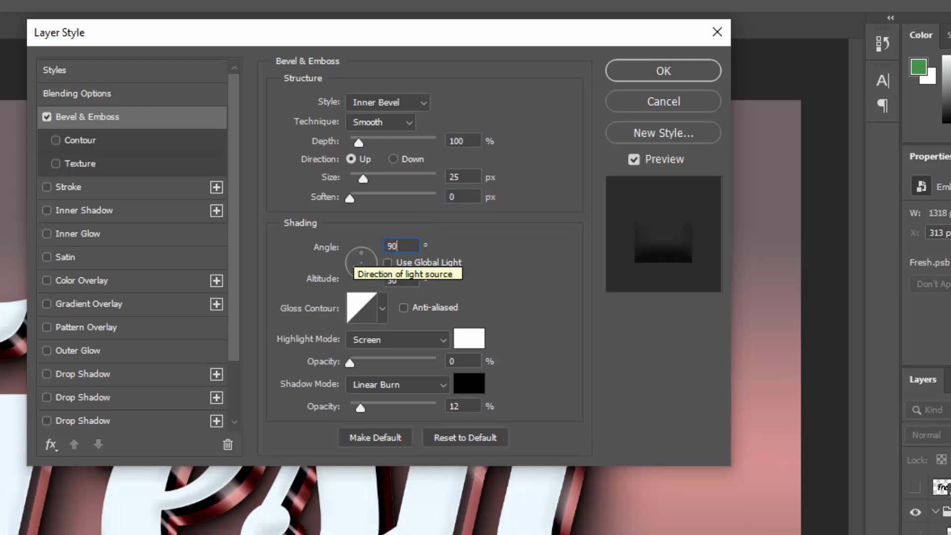
left_click(406, 281)
double_click(406, 281)
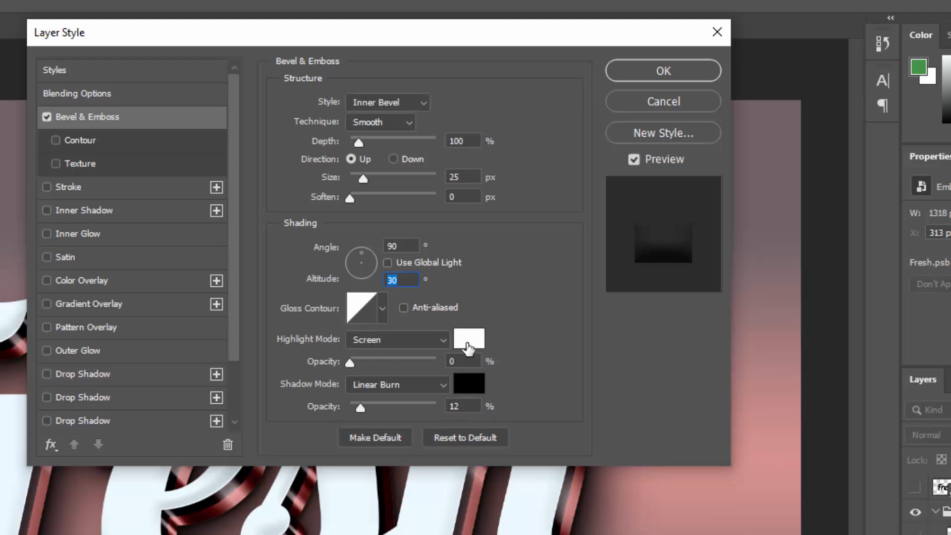
key("Tab")
left_click(433, 361)
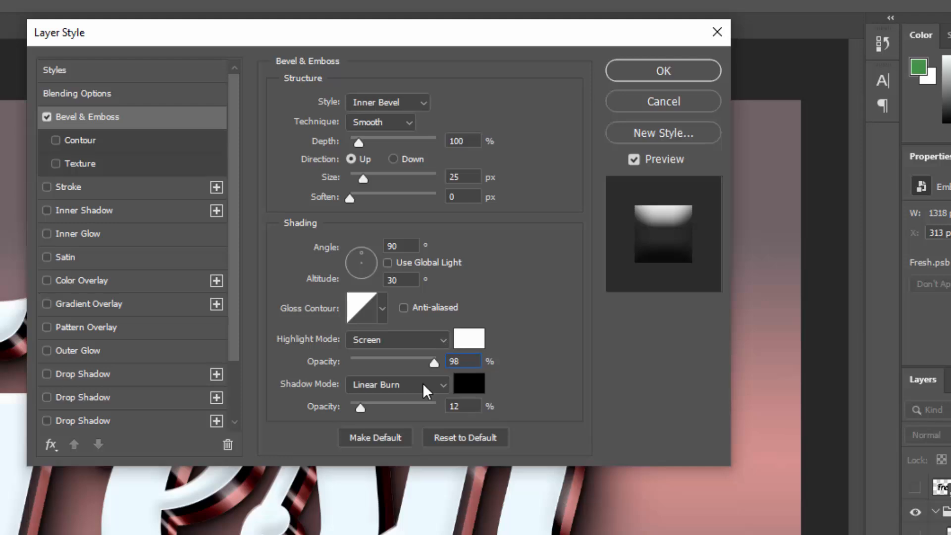
Step: Set the bevel's shadow mode to Multiply with 35% opacity
left_click(423, 382)
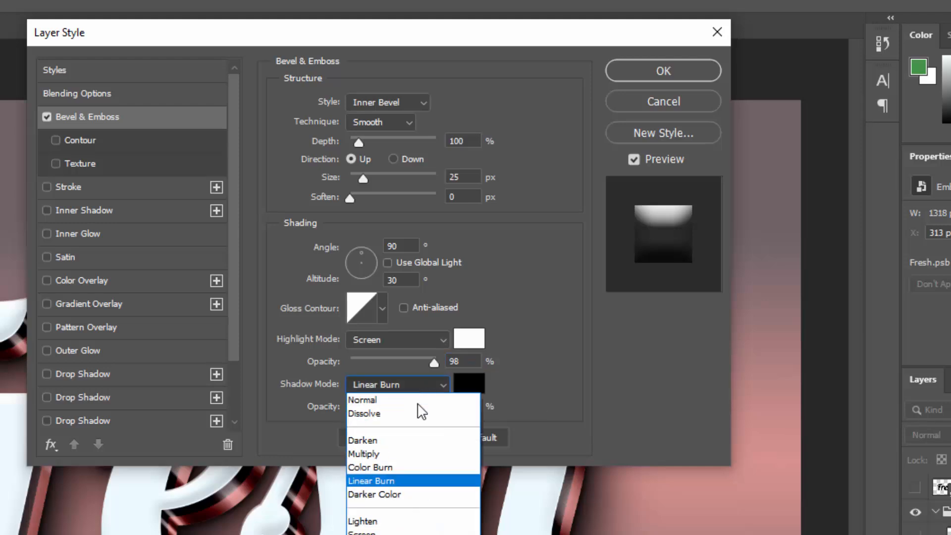
left_click(410, 453)
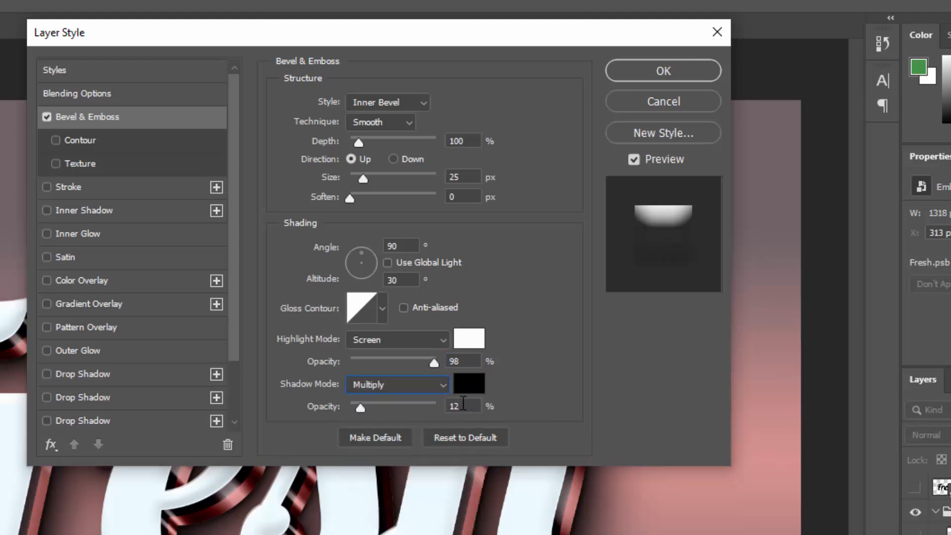
left_click_drag(463, 403, 435, 406)
type("35")
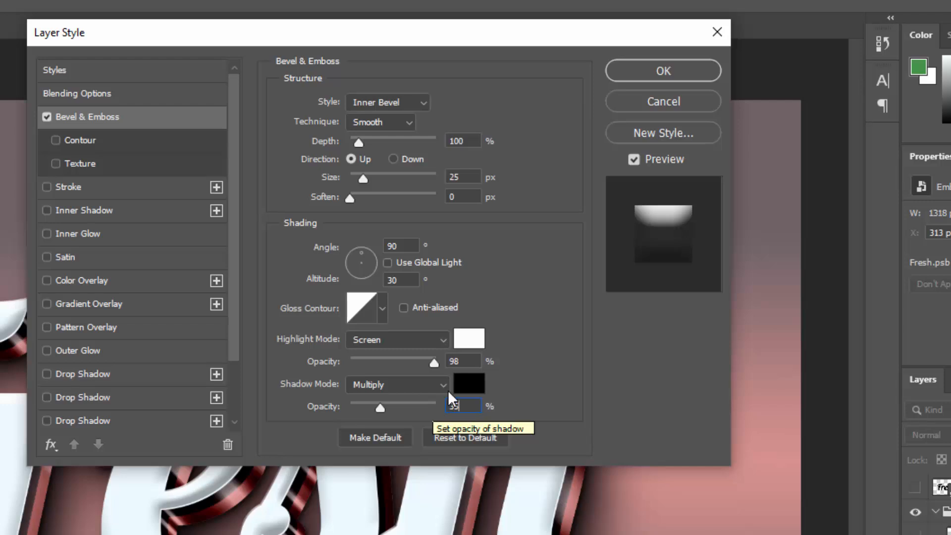
Step: Enable the bevel's Contour with a 50% range and apply the layer style to Border copy 14
left_click(80, 143)
left_click(426, 137)
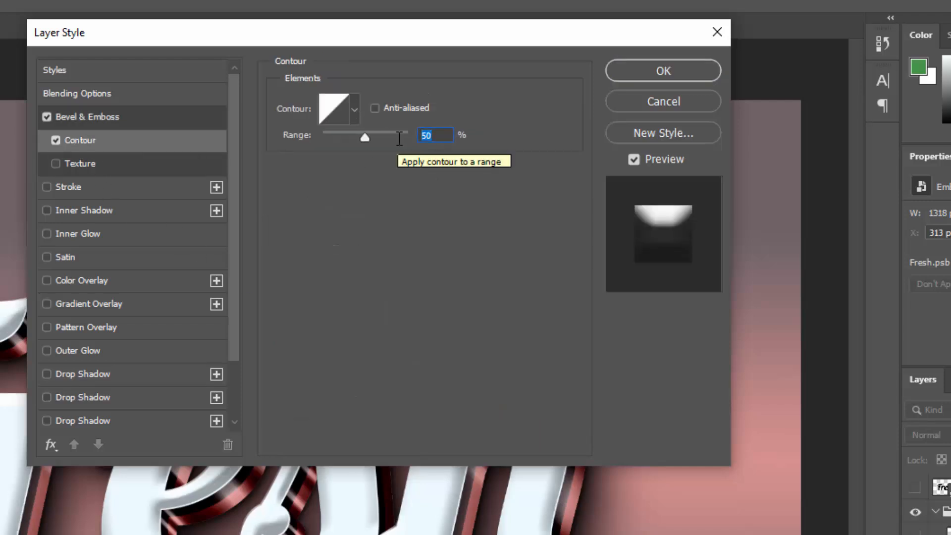
left_click(655, 68)
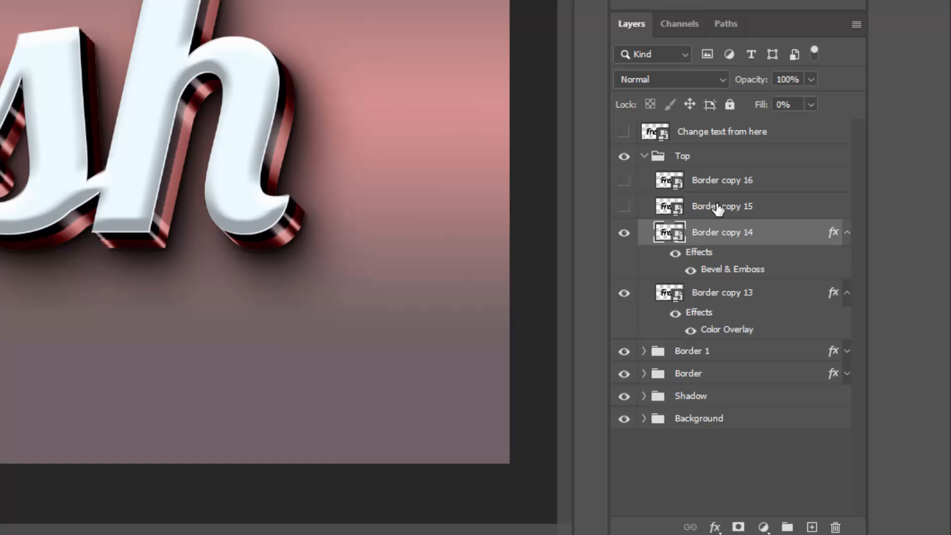
Step: Make the Border copy 15 layer visible and set its fill opacity to 0% in the blending options
left_click(718, 208)
left_click(624, 207)
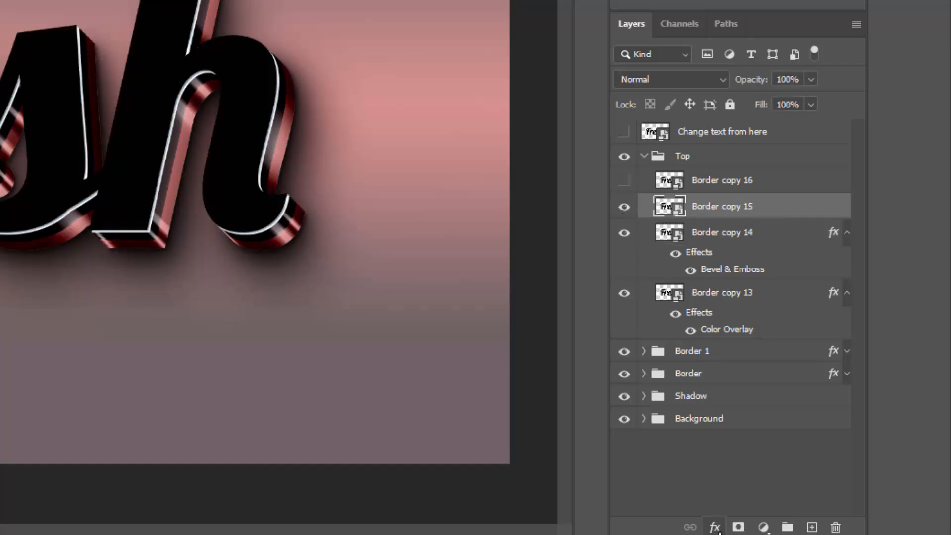
left_click(716, 528)
left_click(759, 361)
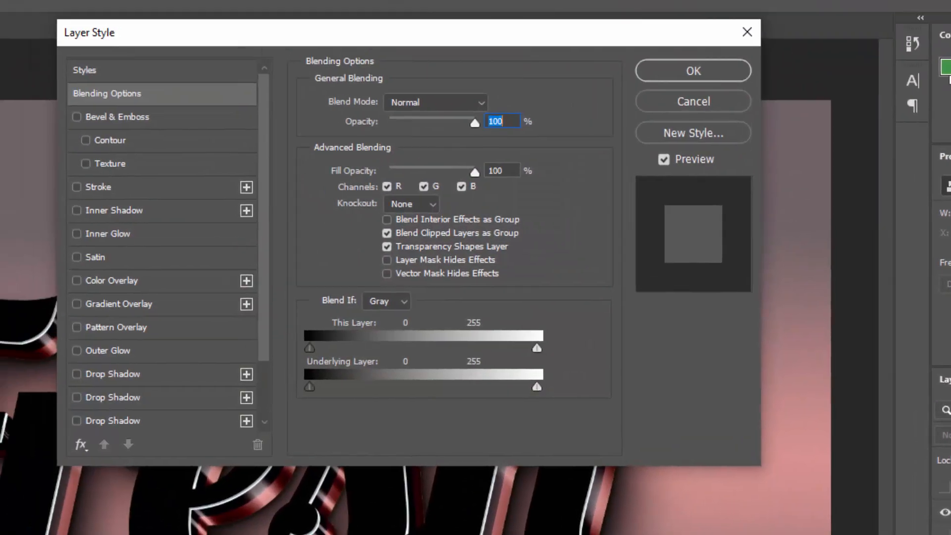
key("Tab")
type("0")
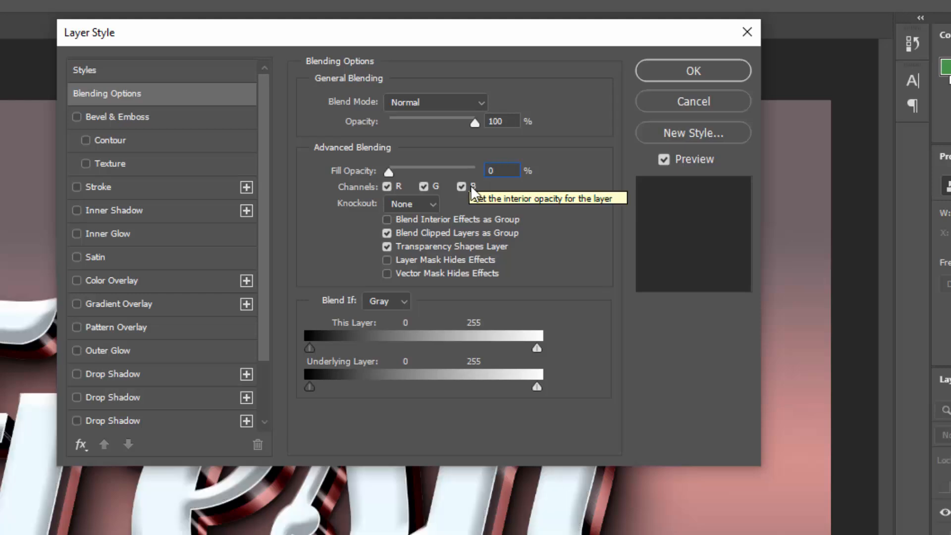
Step: Add a Stroke Emboss bevel to Border copy 15 with 230% depth, Down direction and 10 px size
left_click(138, 115)
left_click(411, 105)
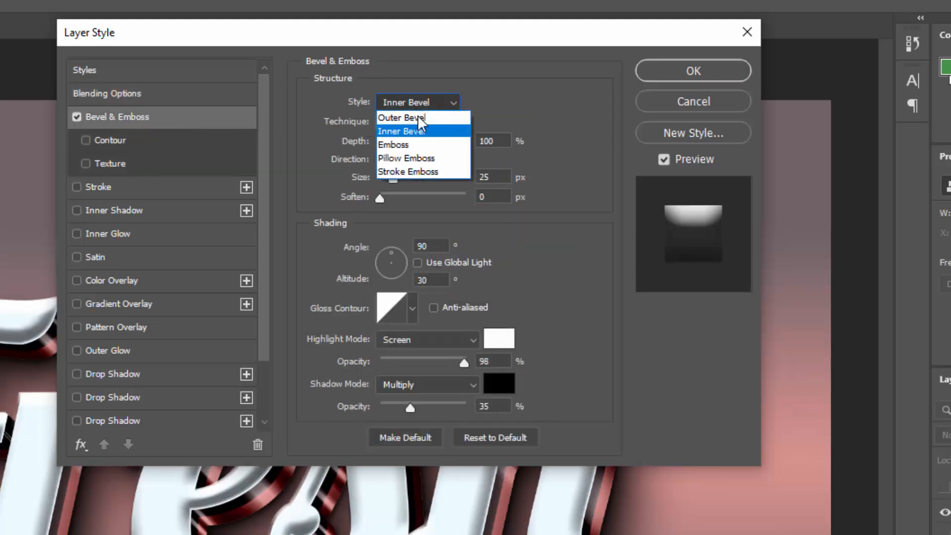
left_click(430, 166)
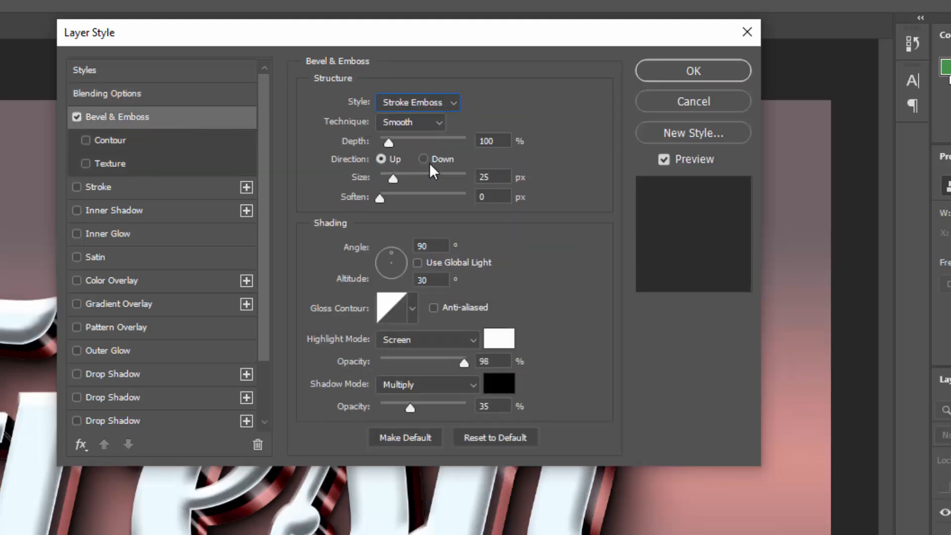
left_click(485, 141)
type("230")
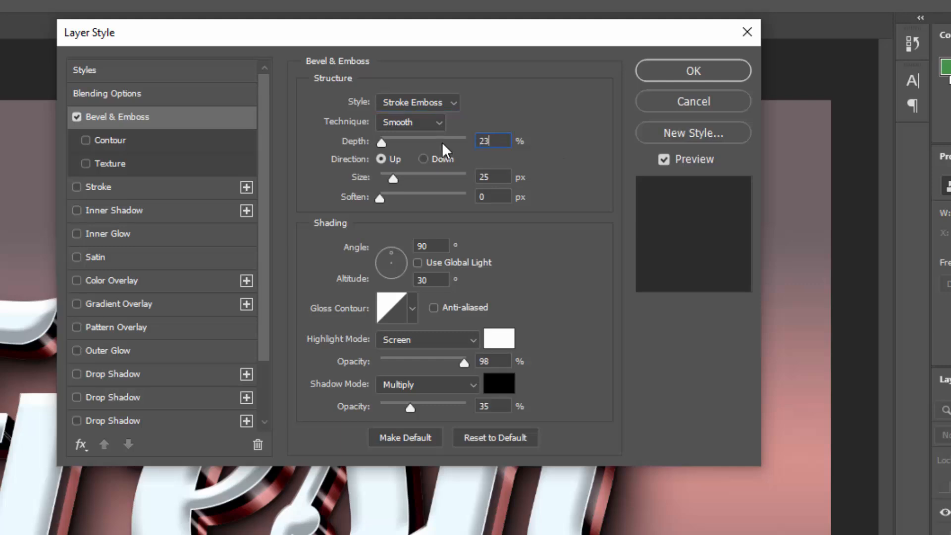
left_click(430, 157)
left_click(500, 178)
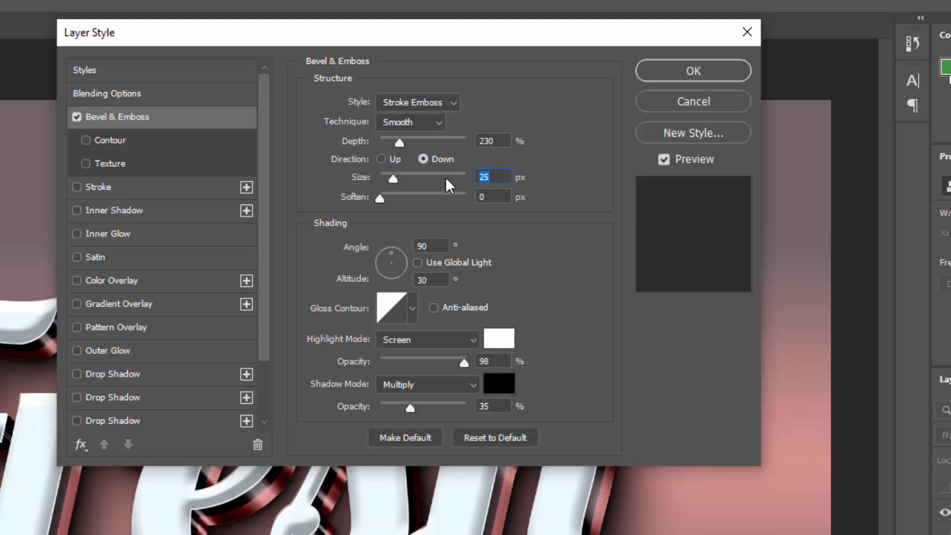
type("10")
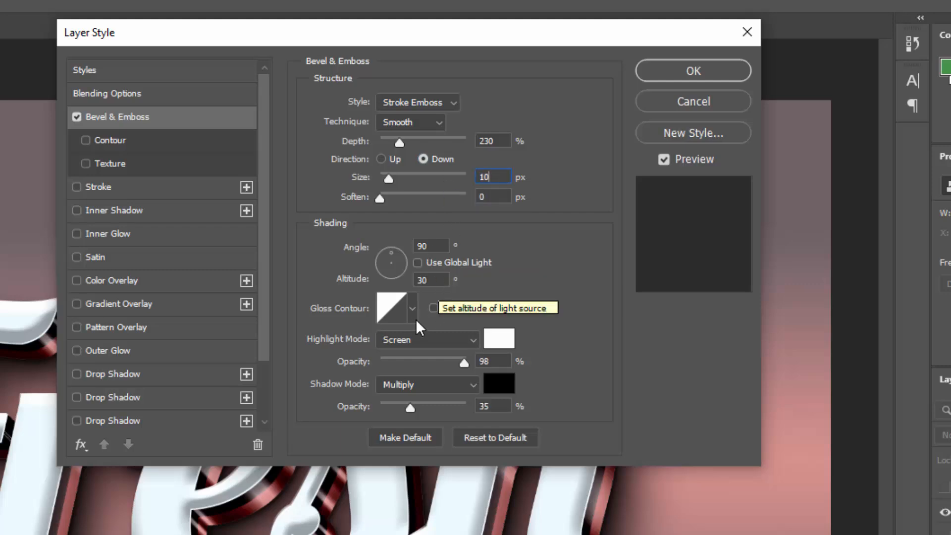
Step: Set the bevel's gloss contour to the Ring - Double preset
left_click(397, 319)
left_click(389, 339)
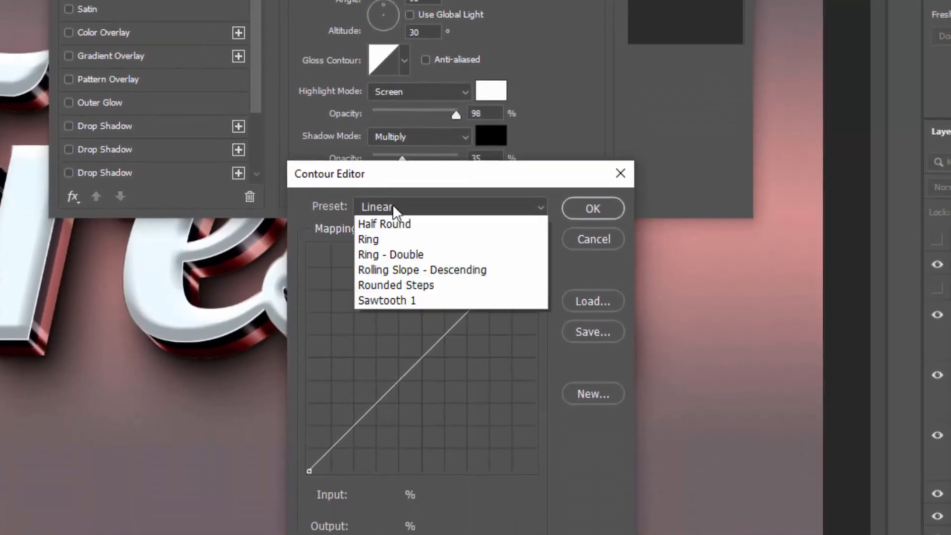
left_click(418, 389)
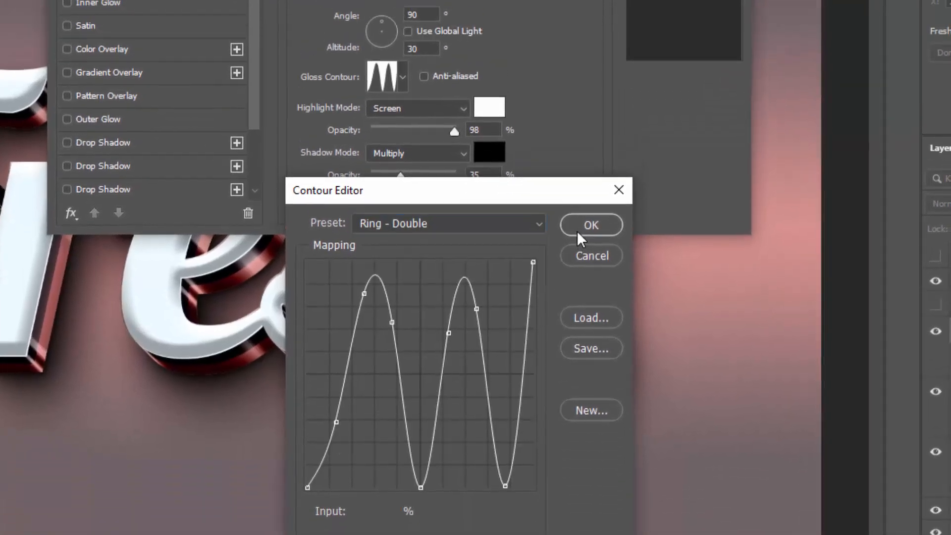
left_click(585, 194)
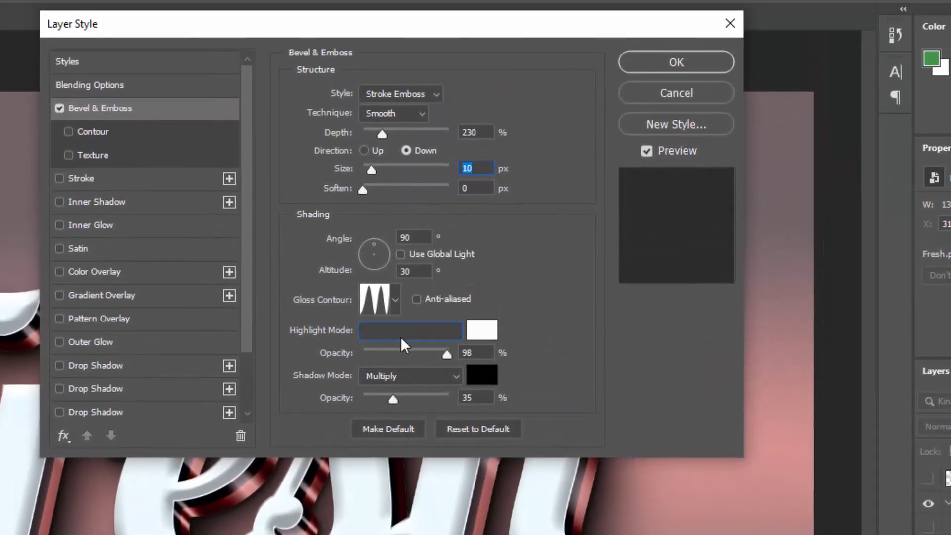
Step: Set the bevel's highlight mode to Color Dodge with 45% opacity
left_click(400, 337)
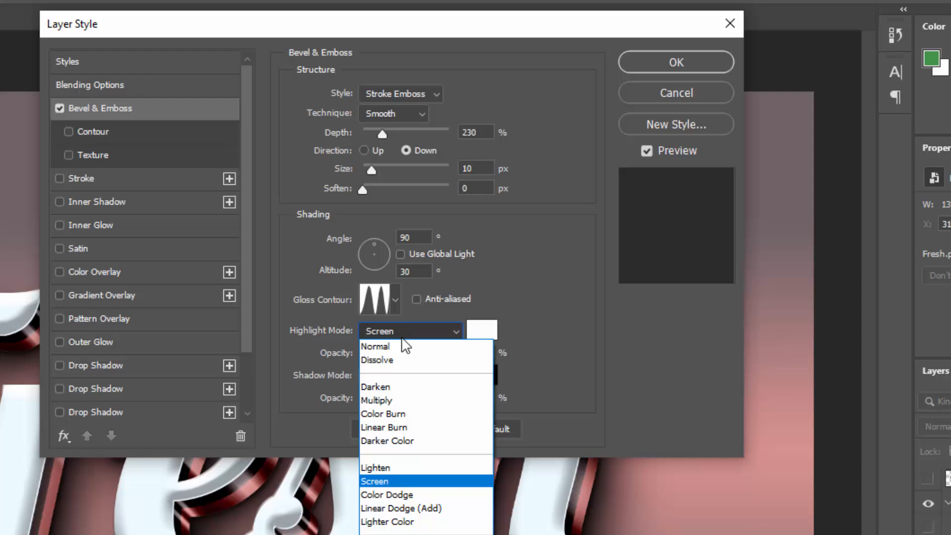
left_click(418, 493)
left_click(478, 354)
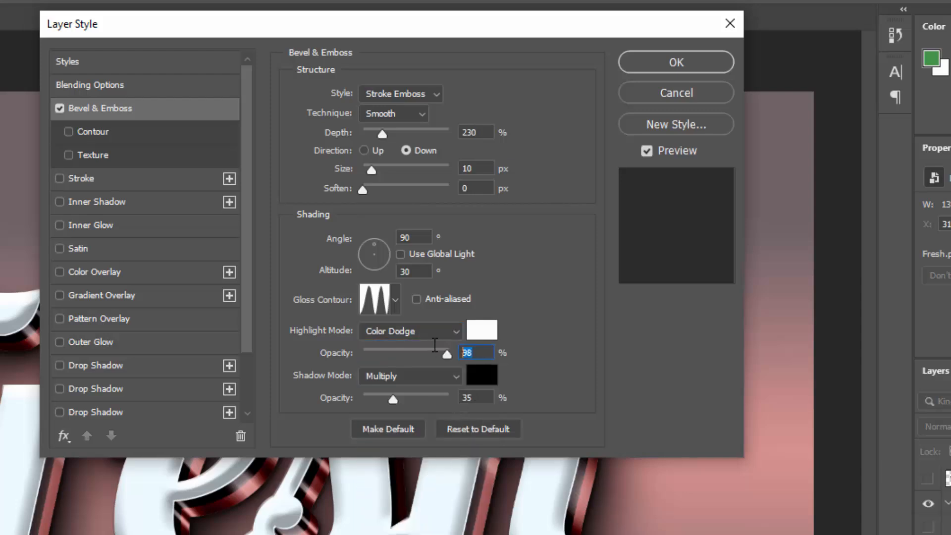
type("45")
Step: Set the bevel's shadow mode to Linear Burn with 50% opacity
left_click(429, 376)
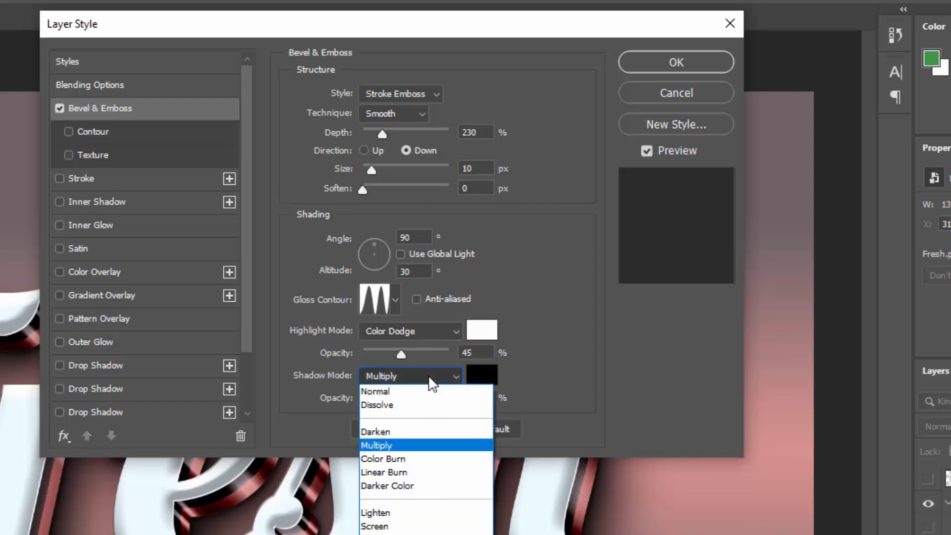
left_click(432, 473)
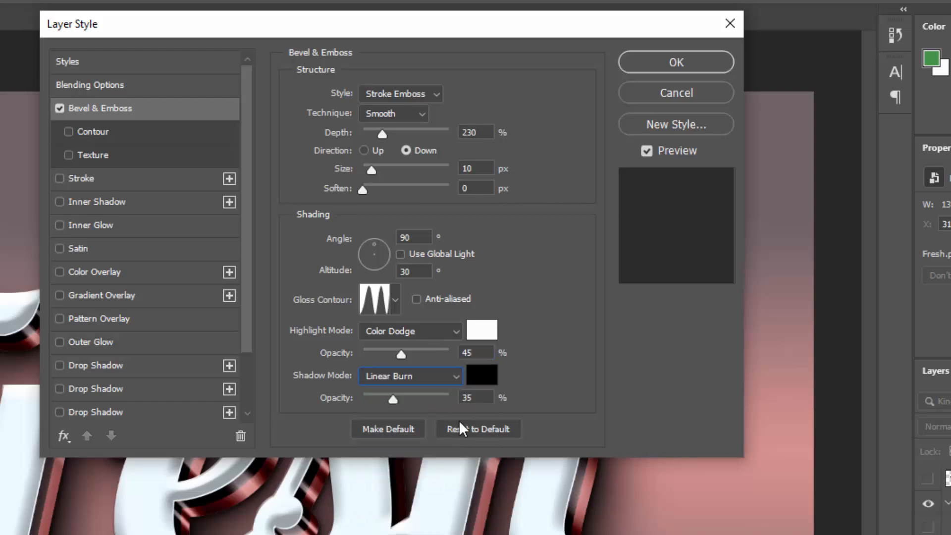
left_click(477, 397)
type("50")
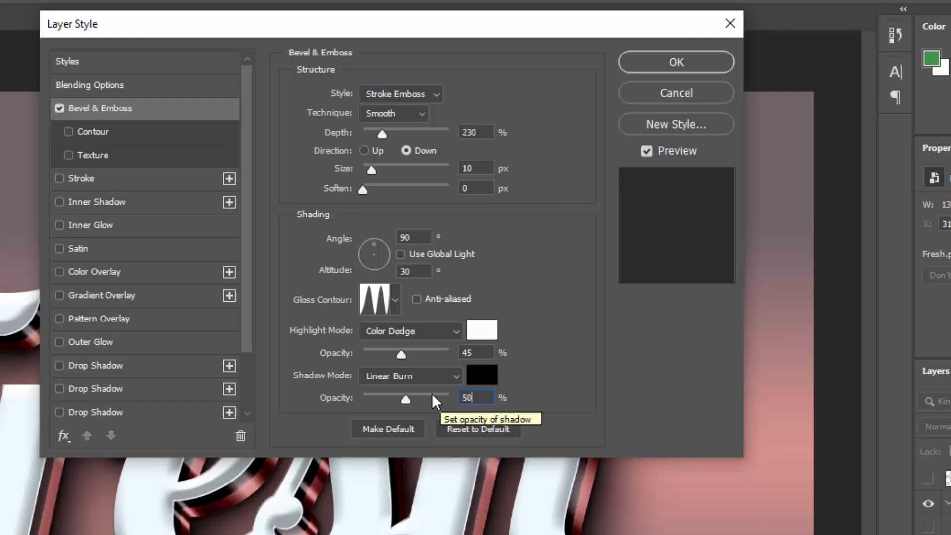
Step: Enable the bevel's Contour with a 100% range and turn on the Stroke effect for Border copy 15
left_click(92, 132)
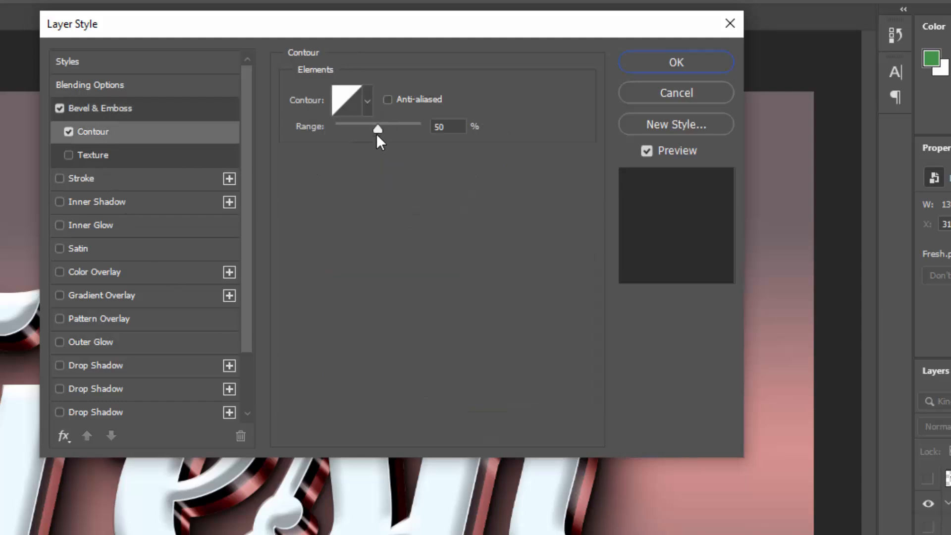
left_click_drag(377, 135, 433, 130)
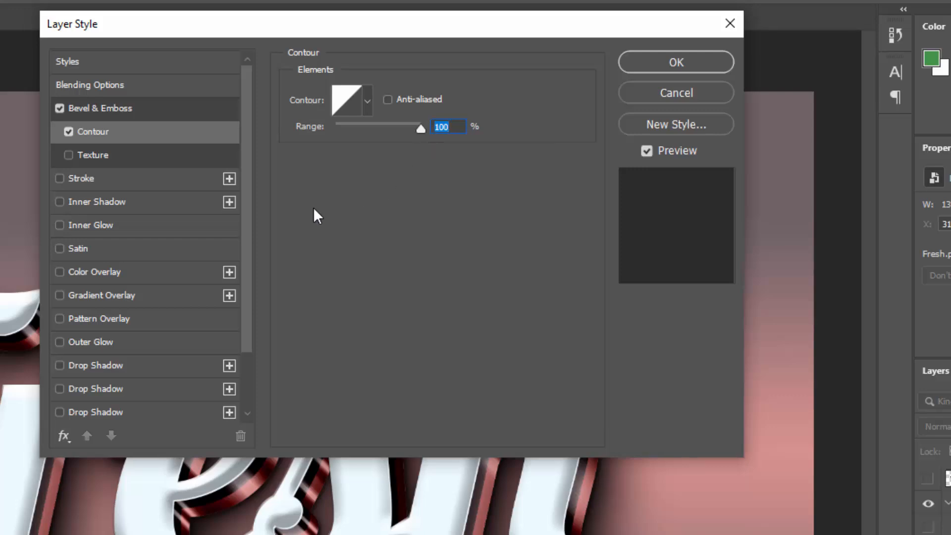
left_click(96, 179)
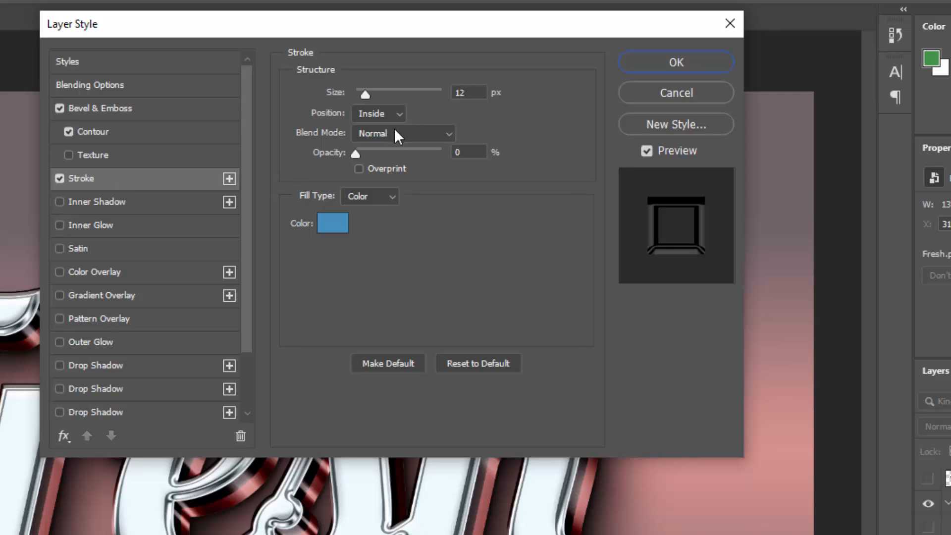
Step: Set Border copy 15's stroke to 100% opacity with color 18191a and apply the layer style
left_click(461, 151)
type("100")
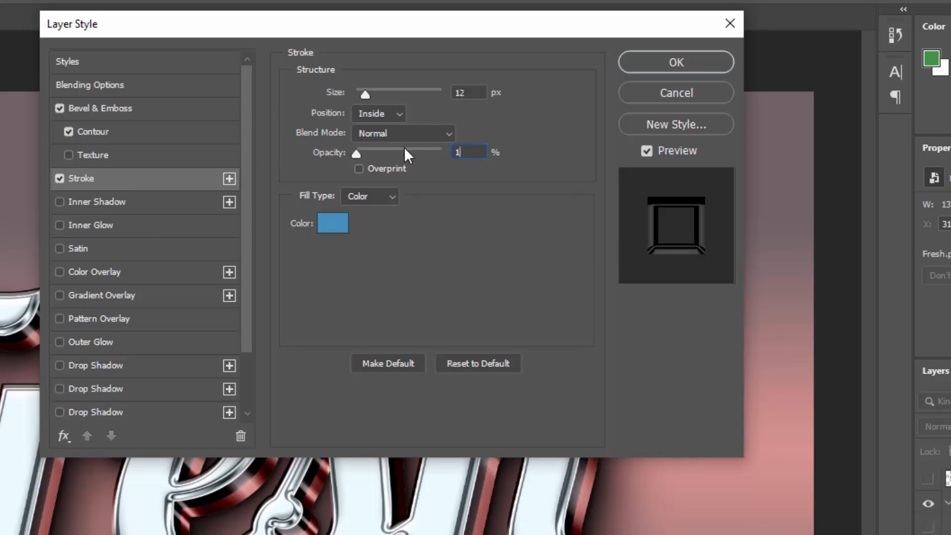
left_click(341, 235)
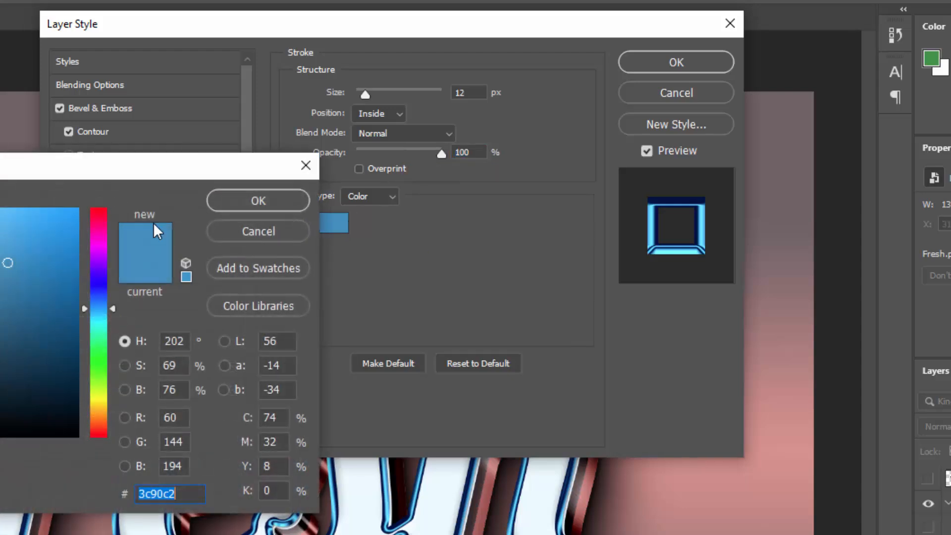
type("393d40")
left_click_drag(0, 381, 0, 415)
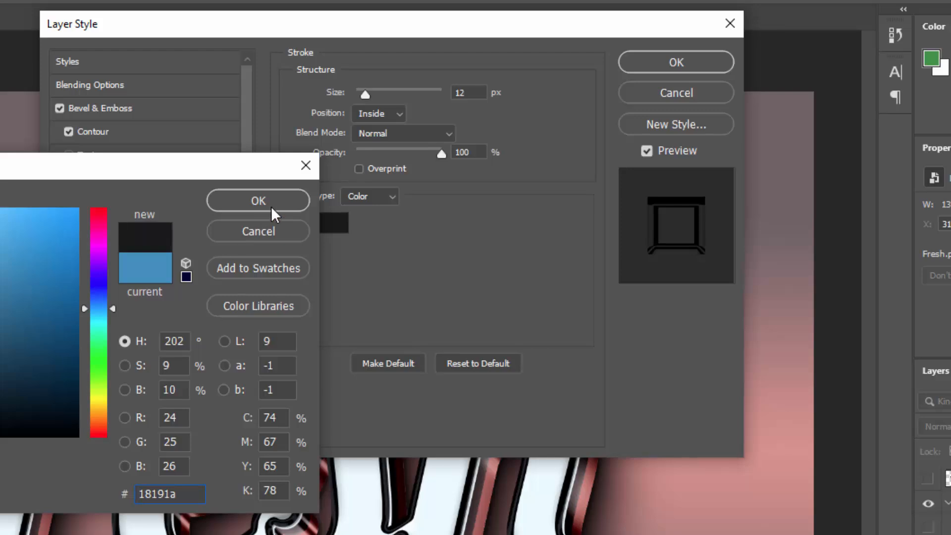
left_click(259, 200)
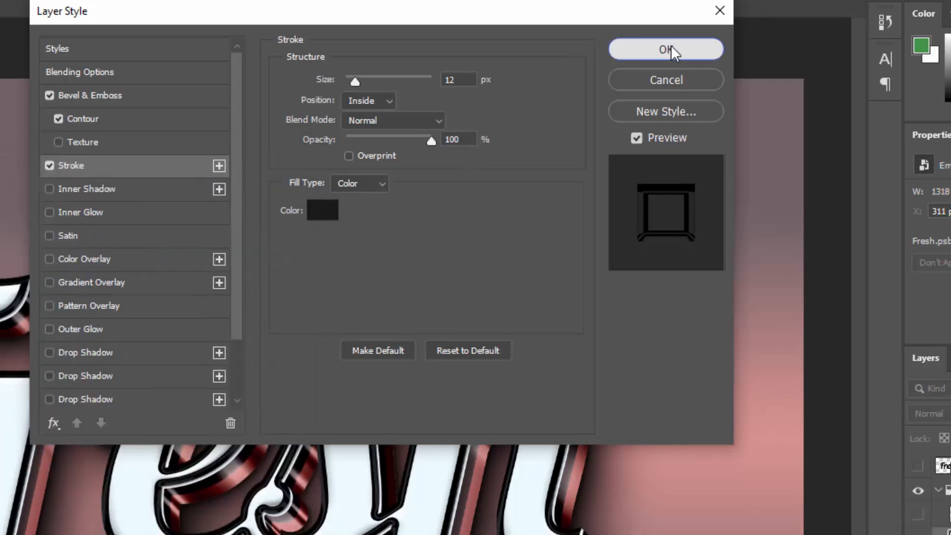
left_click(676, 62)
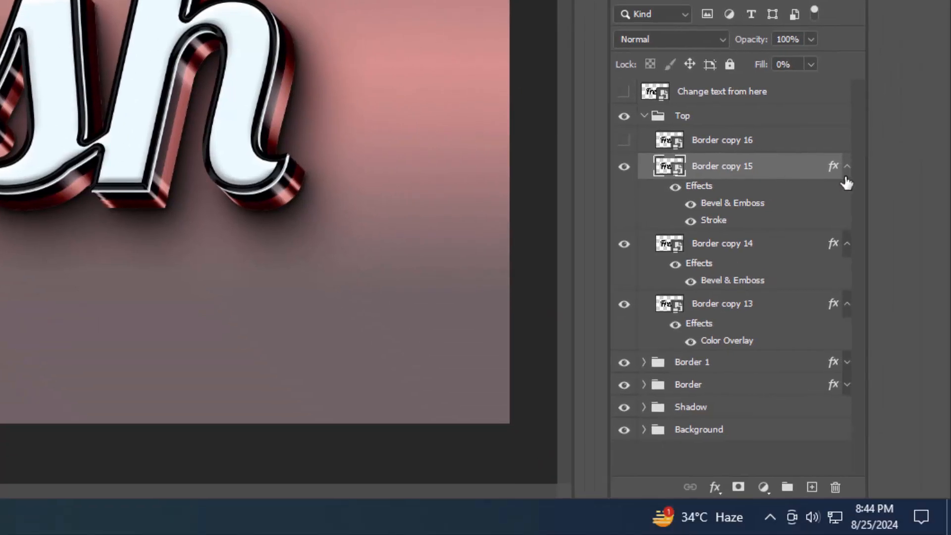
Step: Collapse the effects lists of Border copy 15, Border copy 14 and Border copy 13
left_click(847, 168)
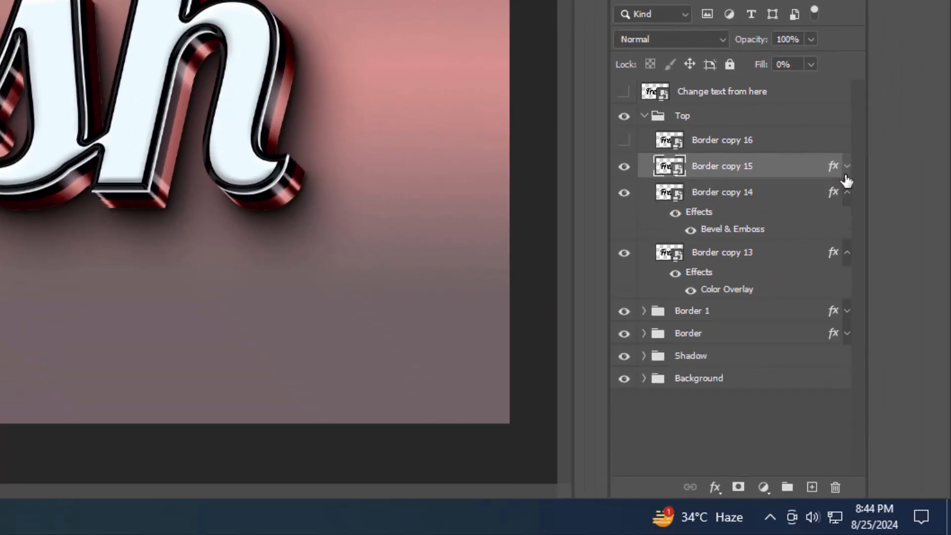
left_click(846, 193)
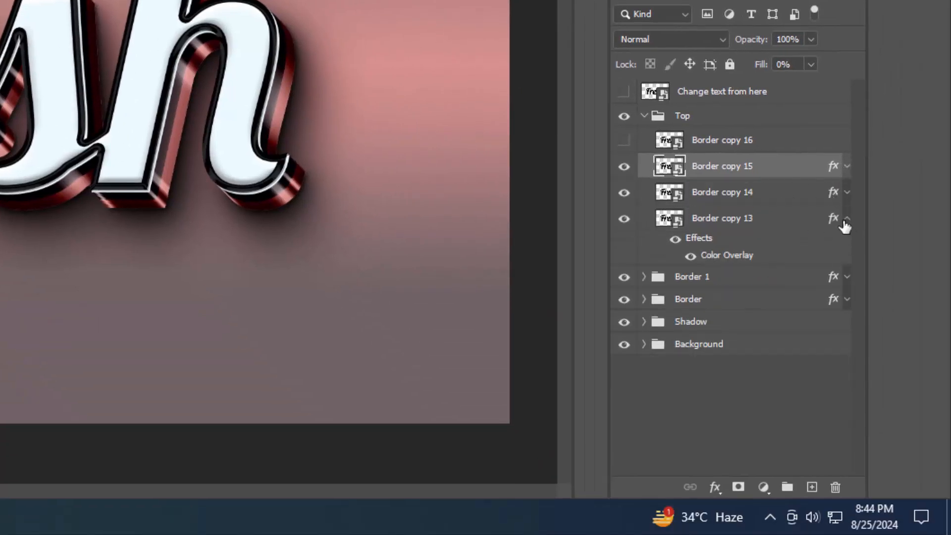
left_click(847, 218)
Step: Make Border copy 16 visible and set its fill opacity to 0% in the blending options
left_click(780, 144)
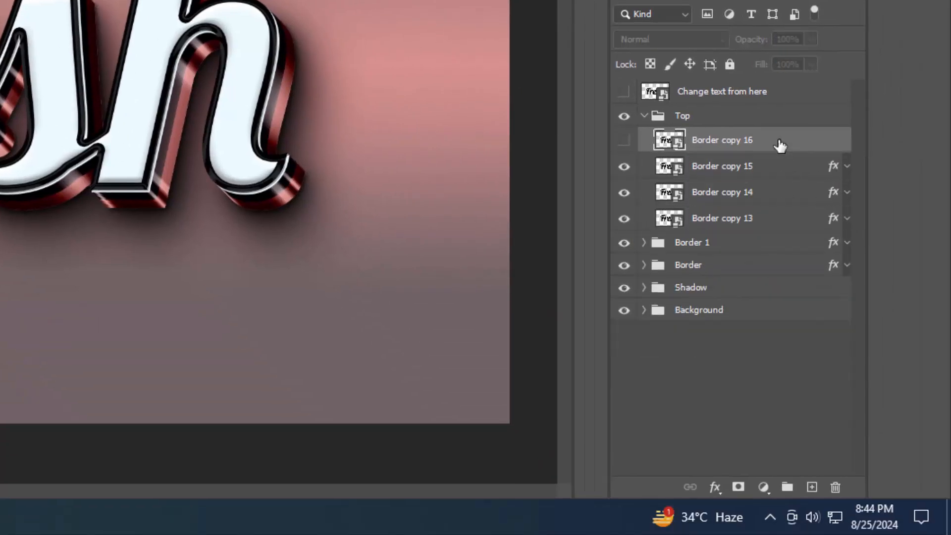
left_click(624, 141)
left_click(715, 487)
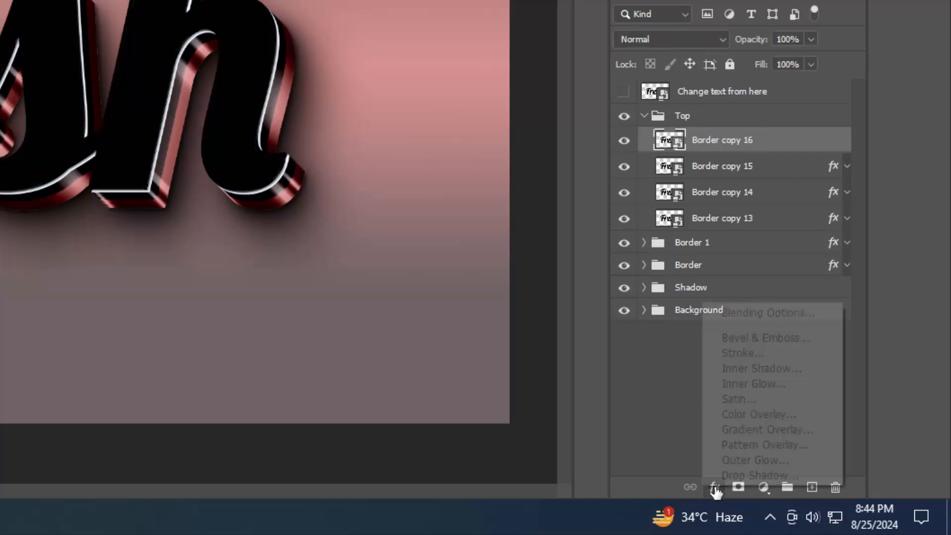
left_click(736, 317)
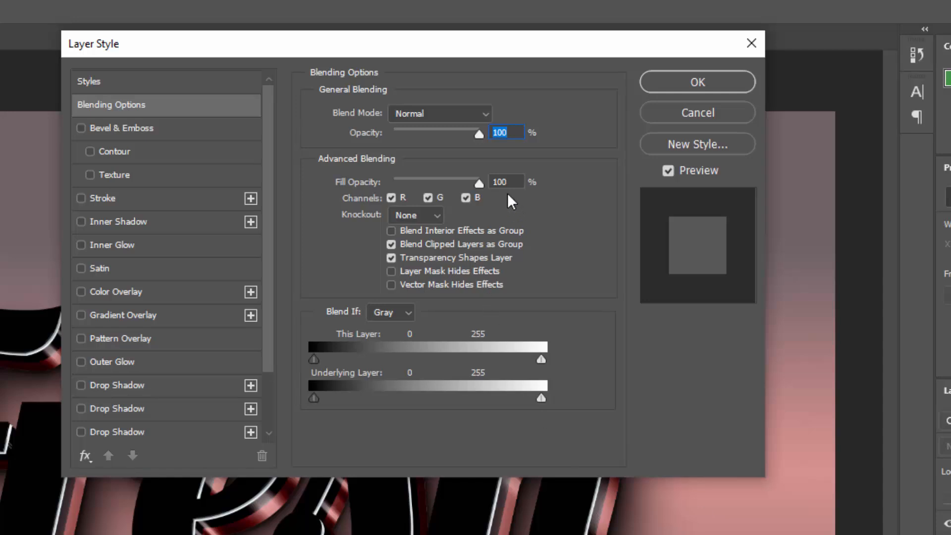
left_click_drag(509, 183, 484, 187)
type("0")
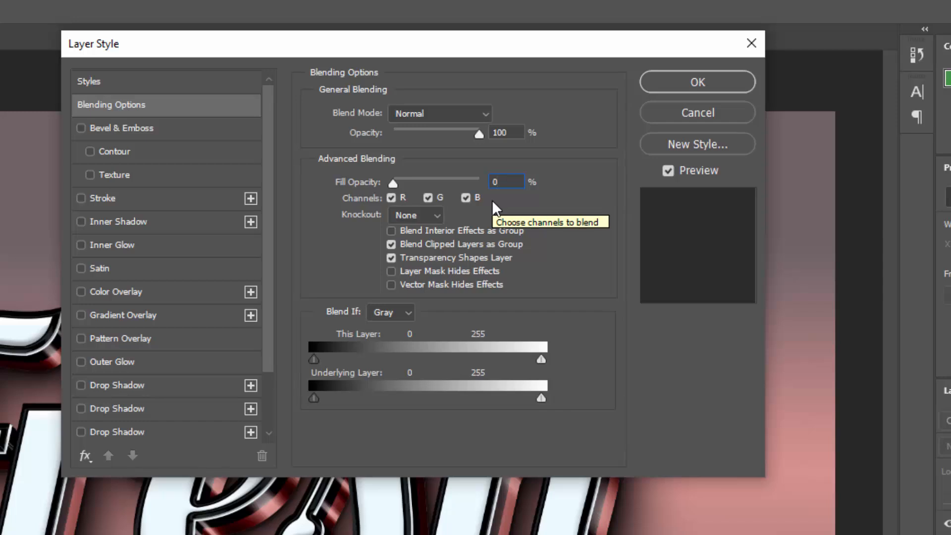
Step: Enable Bevel & Emboss on Border copy 16 with a depth of 329% and the direction set to Up
left_click(133, 127)
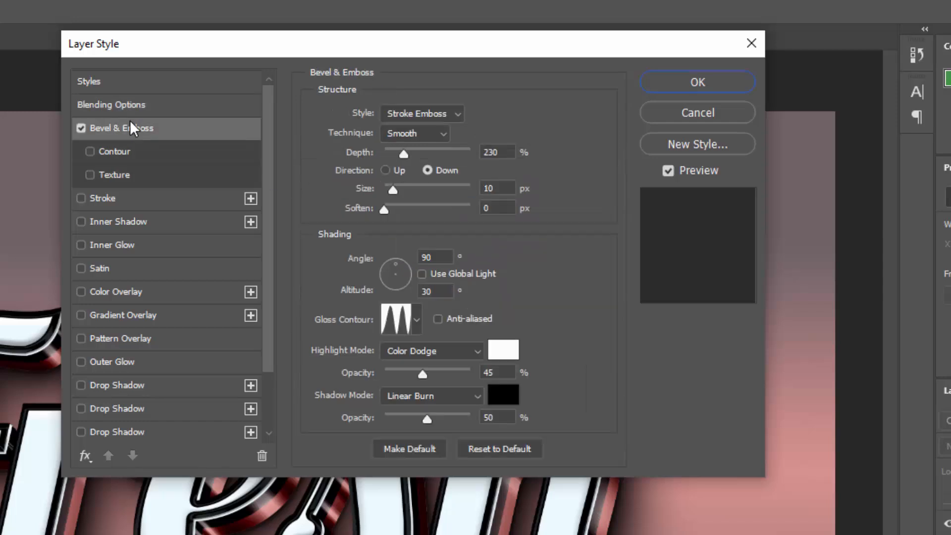
left_click(500, 152)
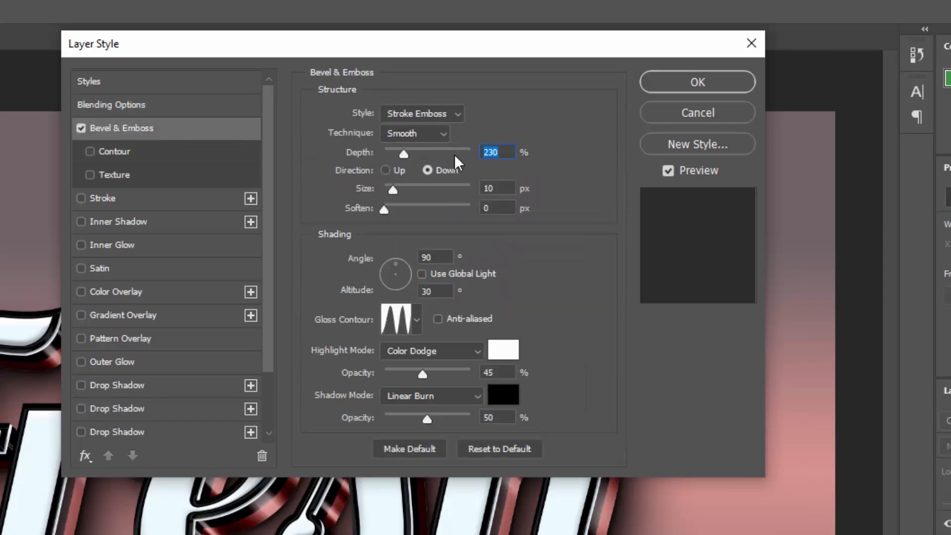
type("329")
left_click(391, 171)
key("Tab")
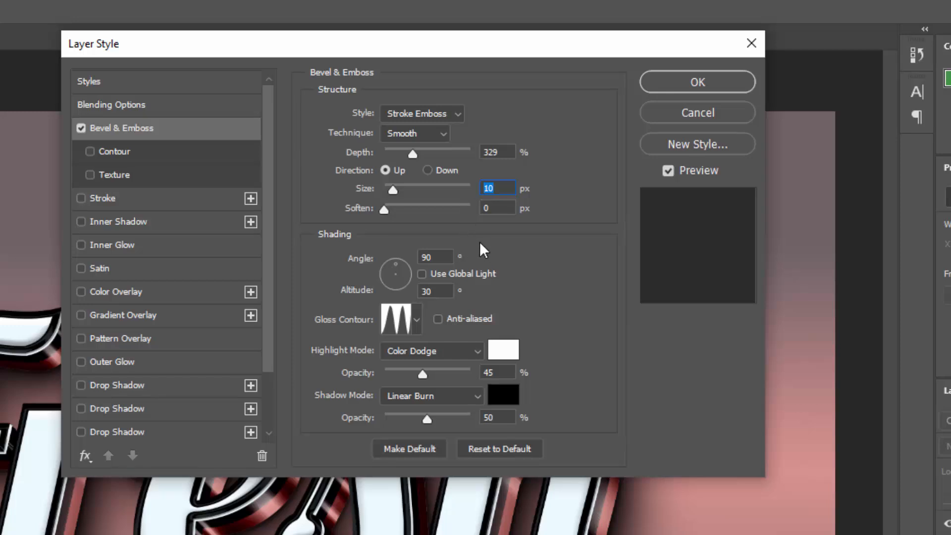
Step: Set the bevel's highlight mode to Screen with color ffff59 and 100% opacity
left_click(424, 356)
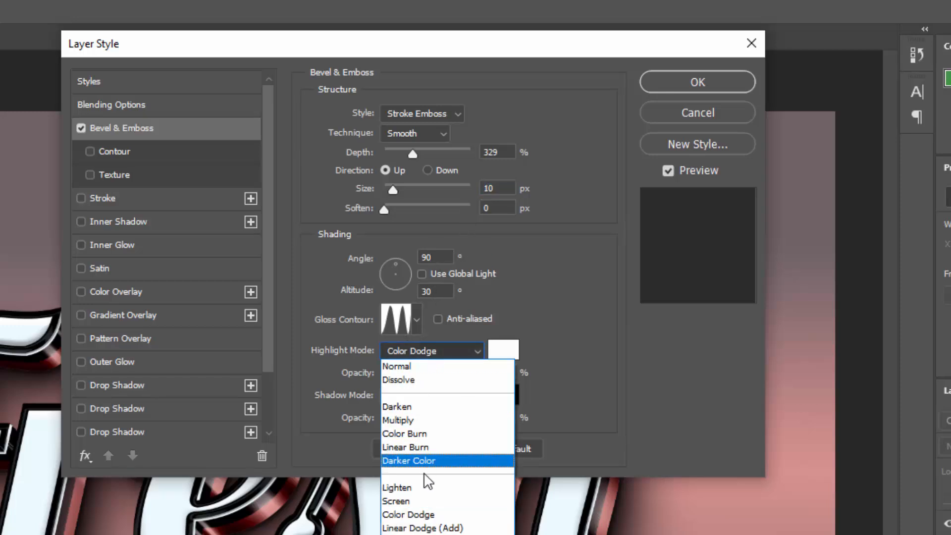
left_click(425, 501)
left_click(502, 351)
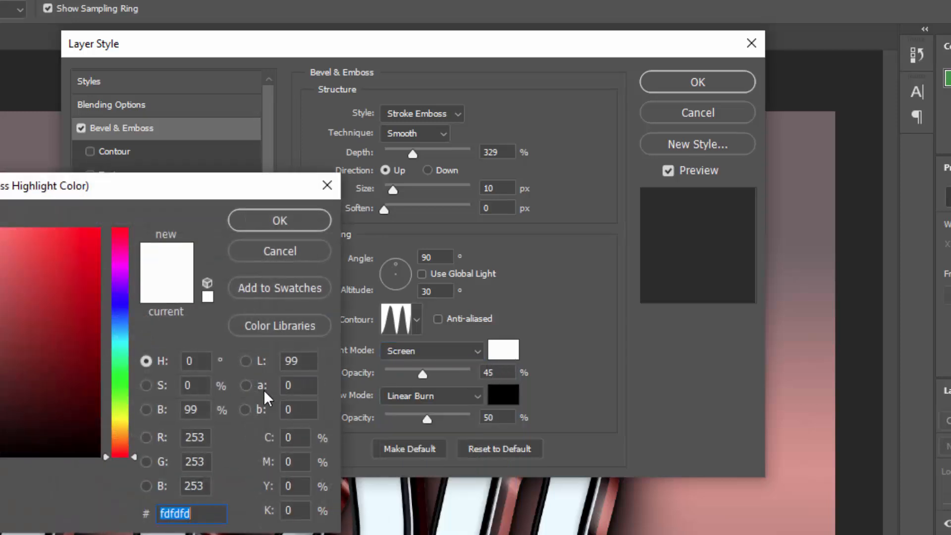
type("ffff")
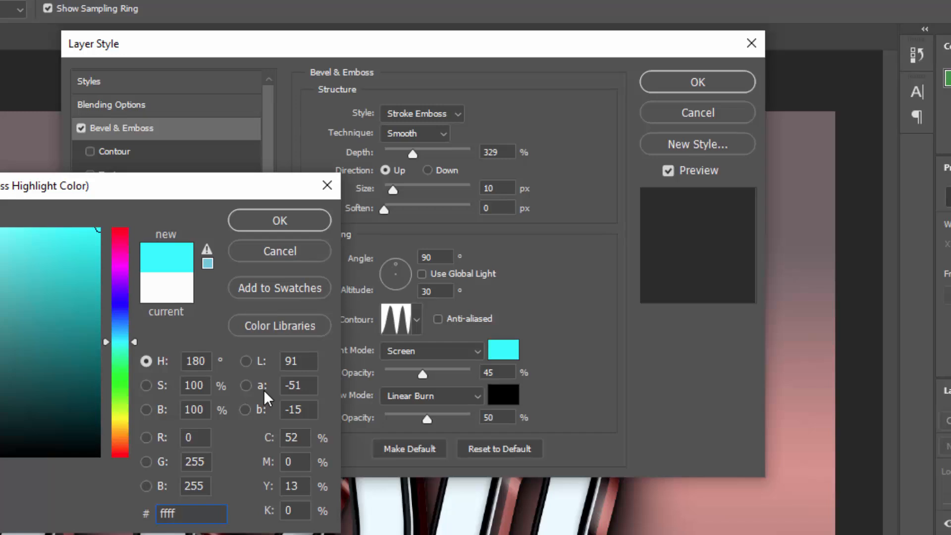
type("59")
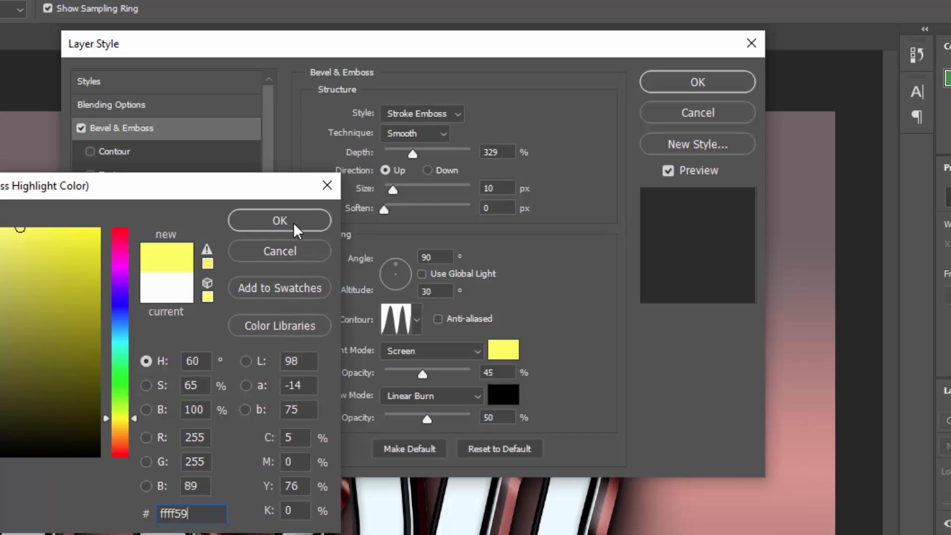
left_click(293, 222)
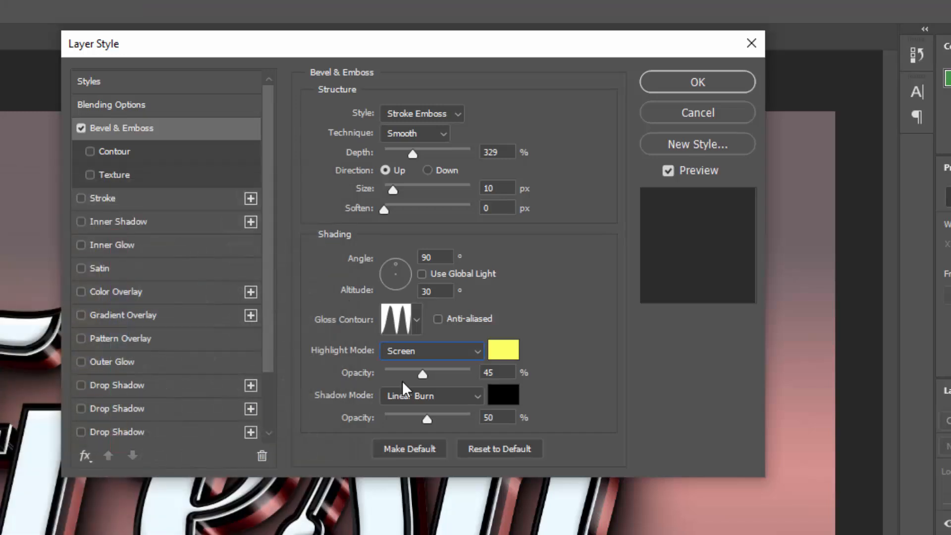
double_click(499, 374)
type("100")
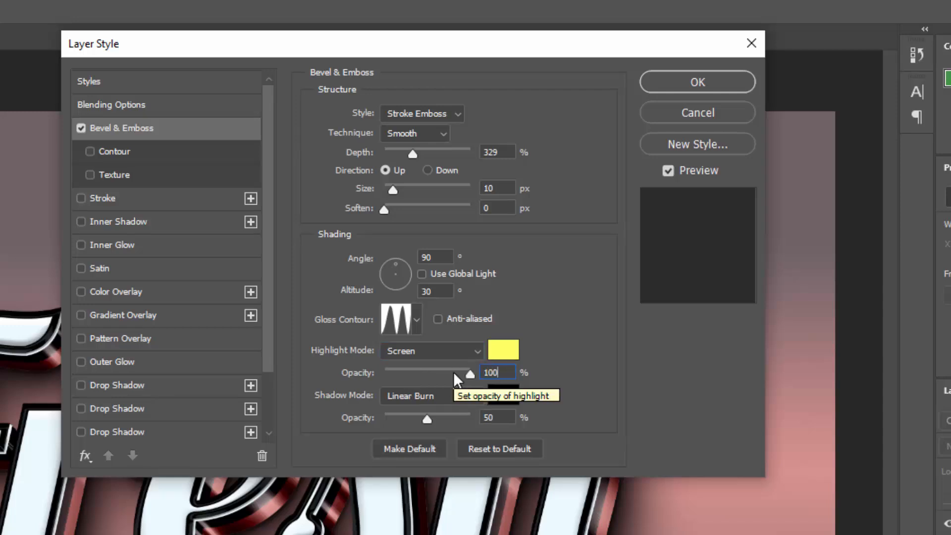
Step: Set the bevel's shadow opacity to 0% and enable its Contour
double_click(498, 417)
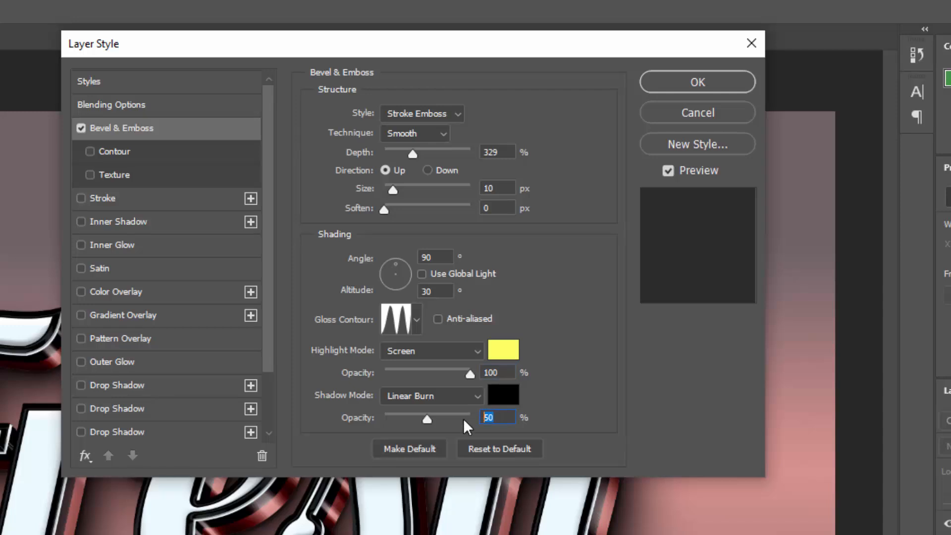
type("0")
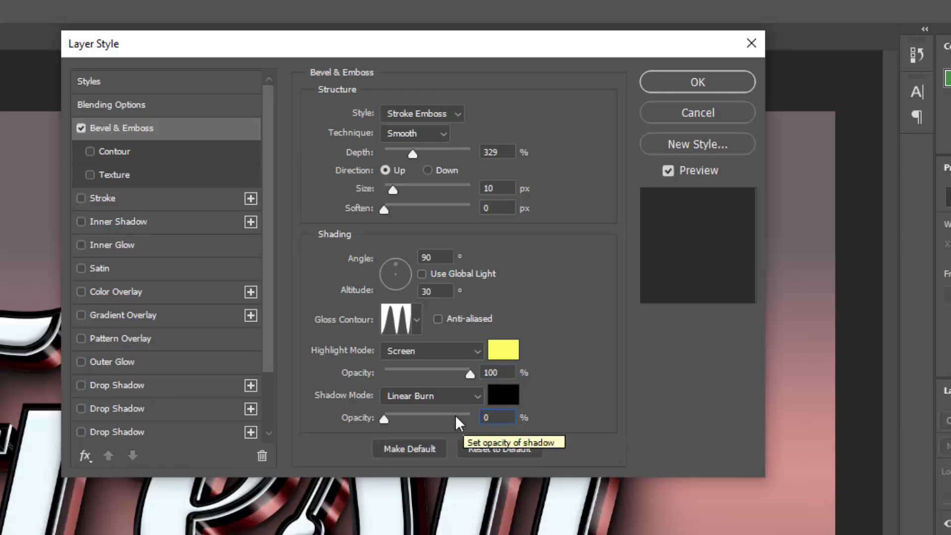
left_click(125, 154)
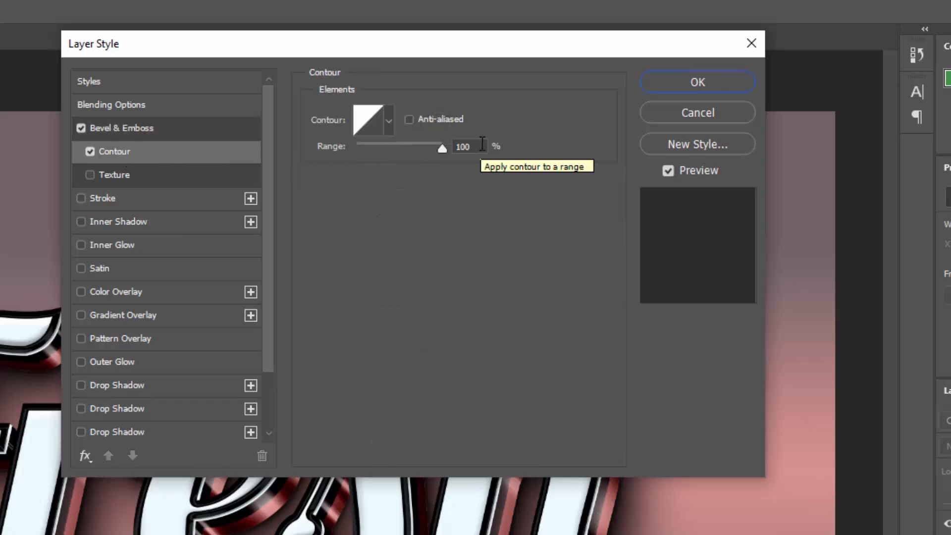
Step: Enable Border copy 16's stroke with color 3c91c3 and 0% opacity, apply the style, and collapse the layer's effects list
left_click(110, 197)
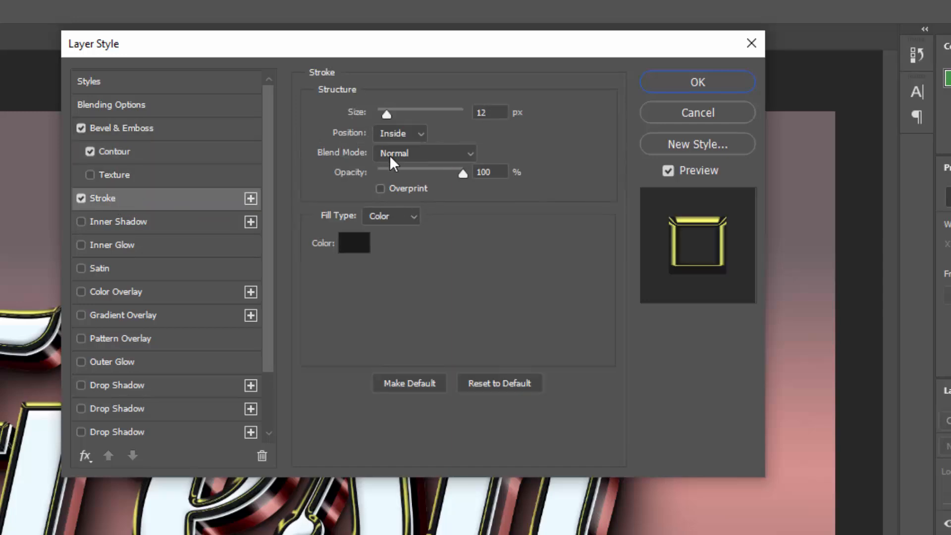
left_click(355, 242)
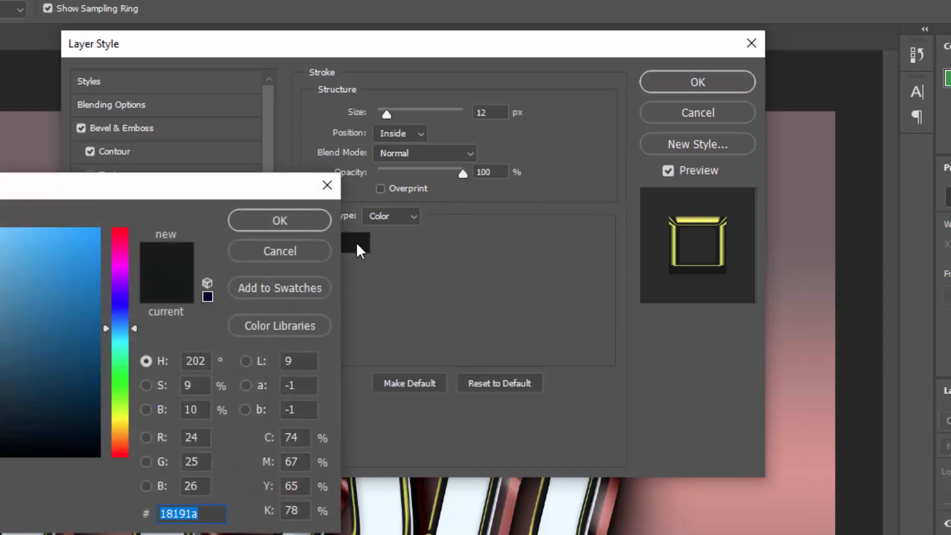
type("3")
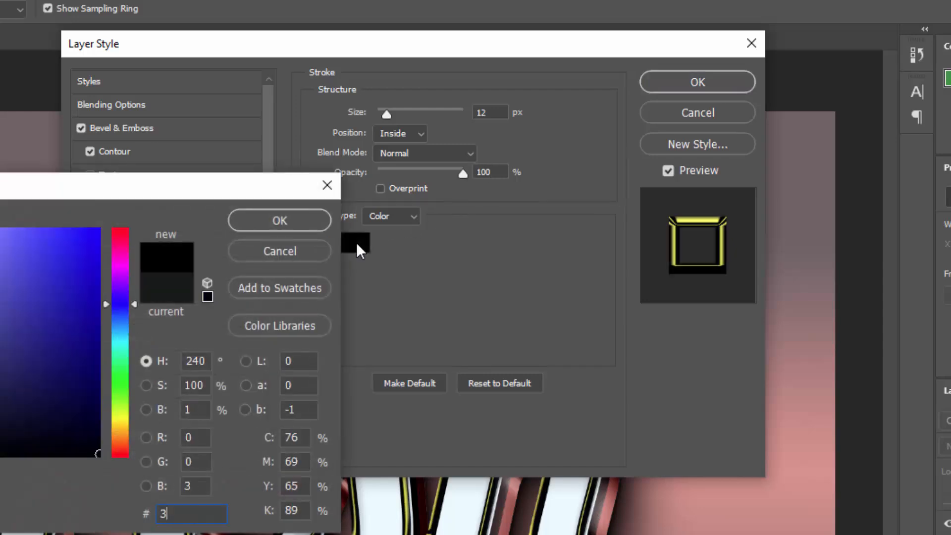
type("c91c3")
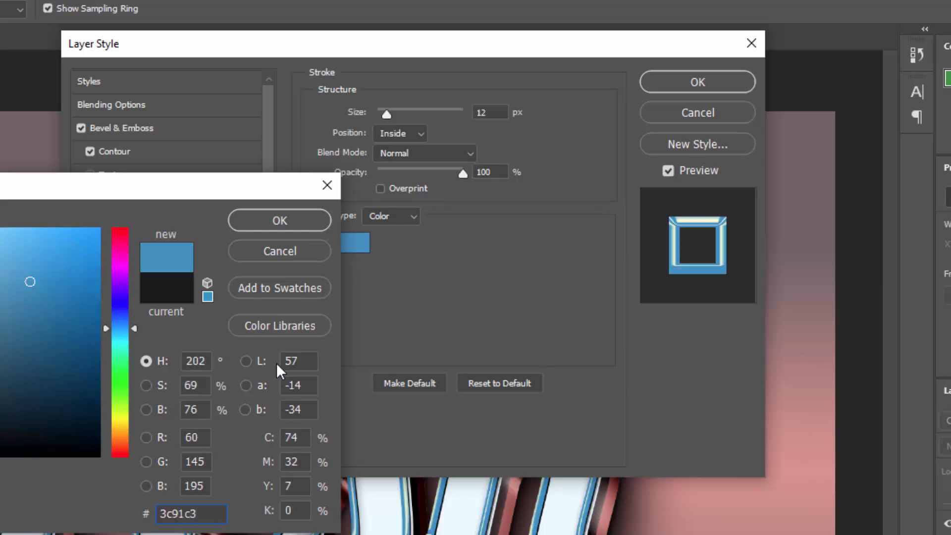
left_click(281, 225)
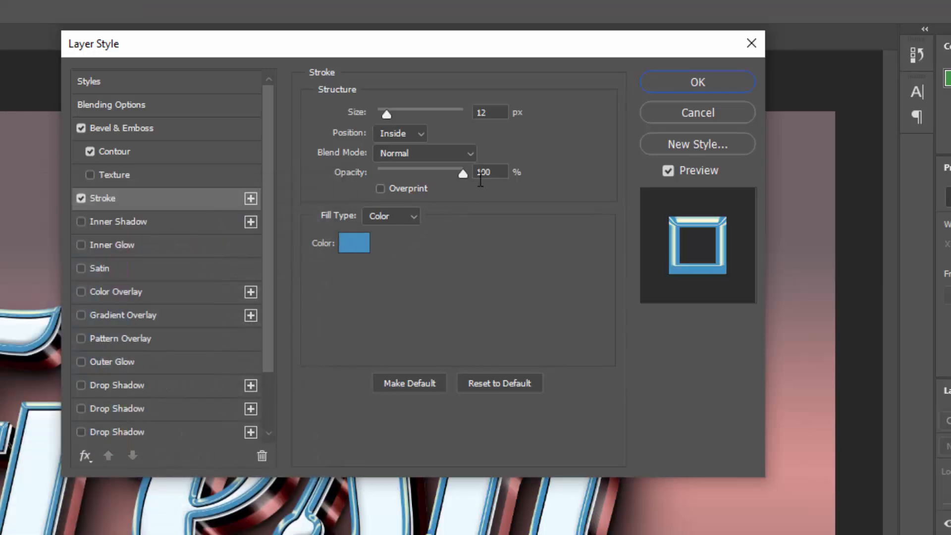
mouse_move(462, 174)
left_mouse_down()
mouse_move(362, 172)
mouse_move(350, 199)
left_mouse_up()
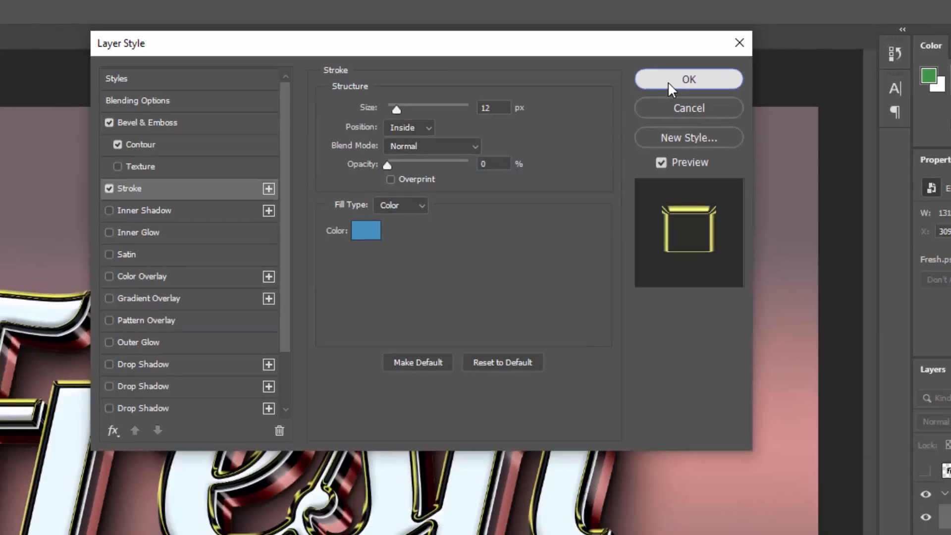
left_click(668, 83)
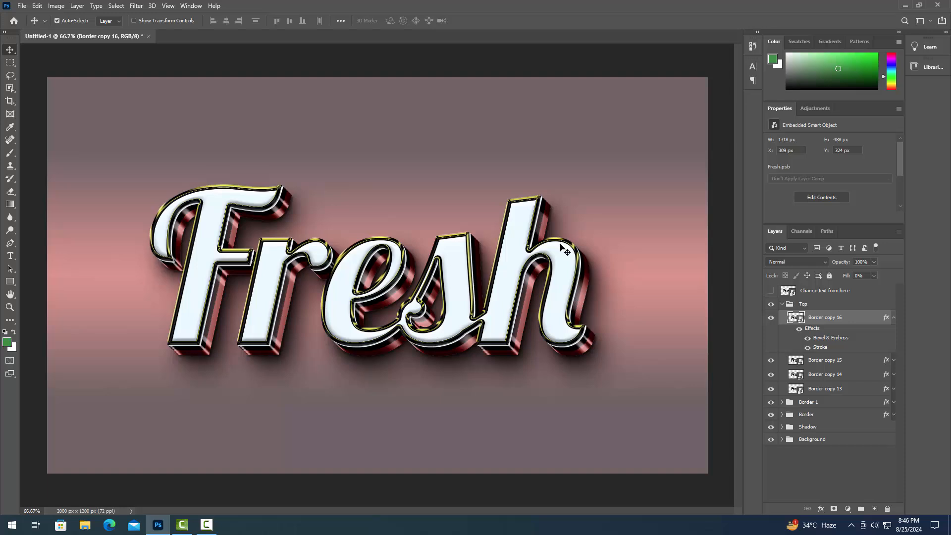
left_click(893, 317)
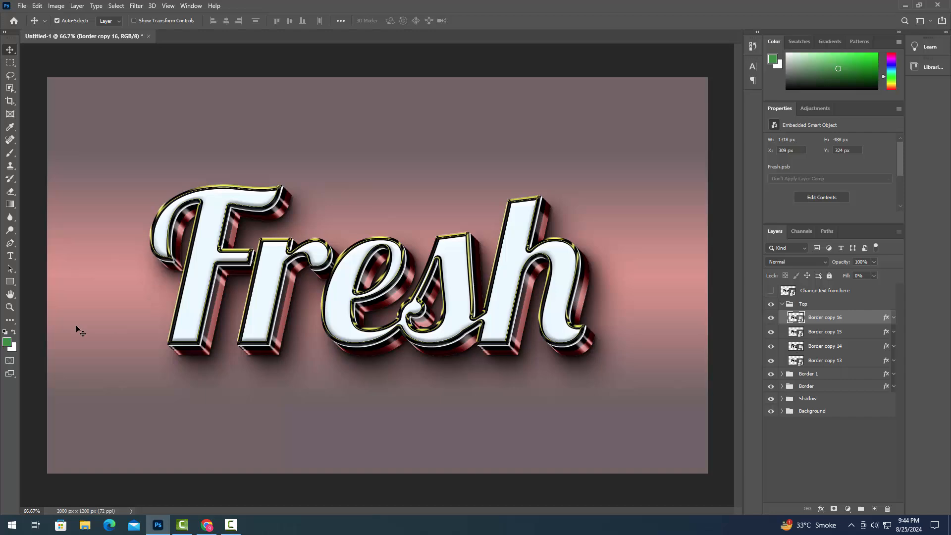
Step: Examine the border and extrusion edges beneath the arch of the letter r up close
left_click(10, 307)
left_click(302, 265)
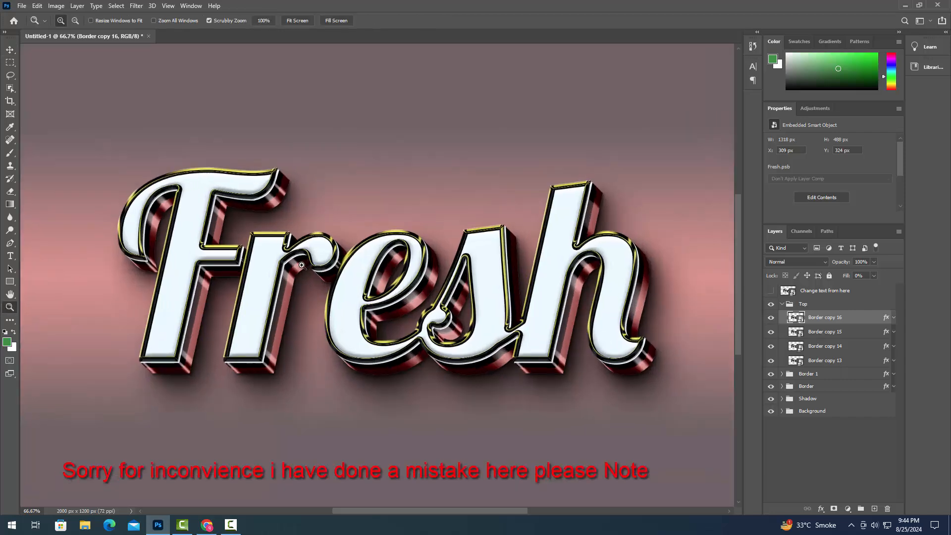
left_click(301, 265)
left_click(300, 262)
left_click(298, 262)
left_click(299, 262)
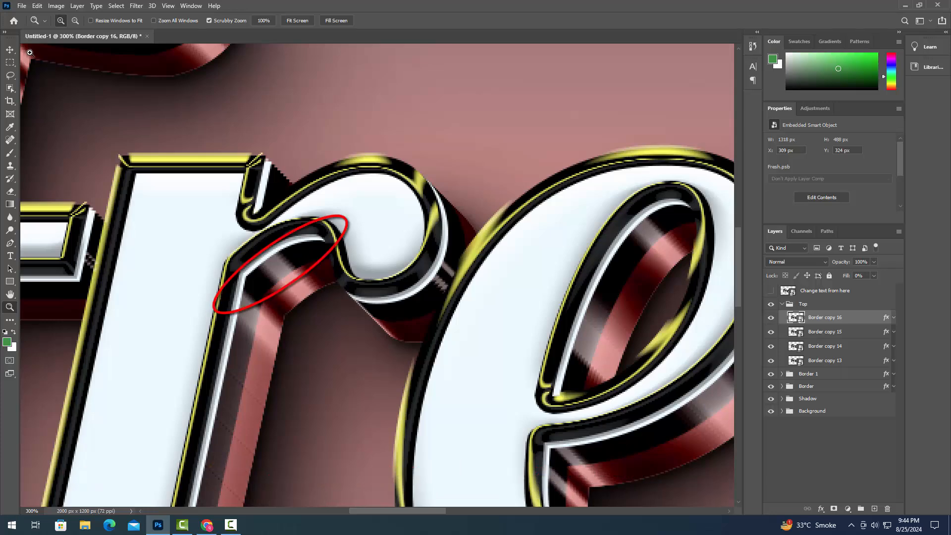
left_click(232, 258, "alt")
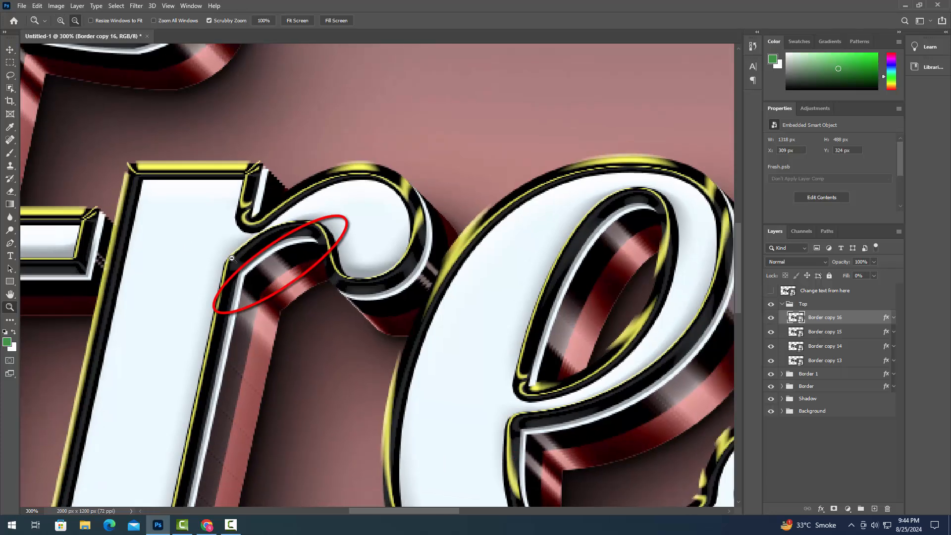
left_click(232, 258, "alt")
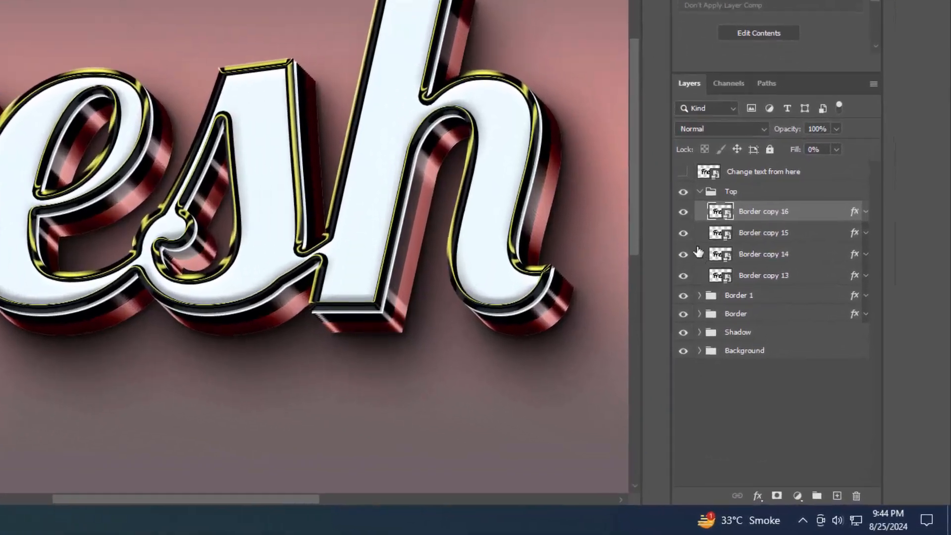
Step: Nudge Border copy 15 down and to the left to hide the white part along the border
left_click(758, 236)
key("Down")
key("Down")
key("Down")
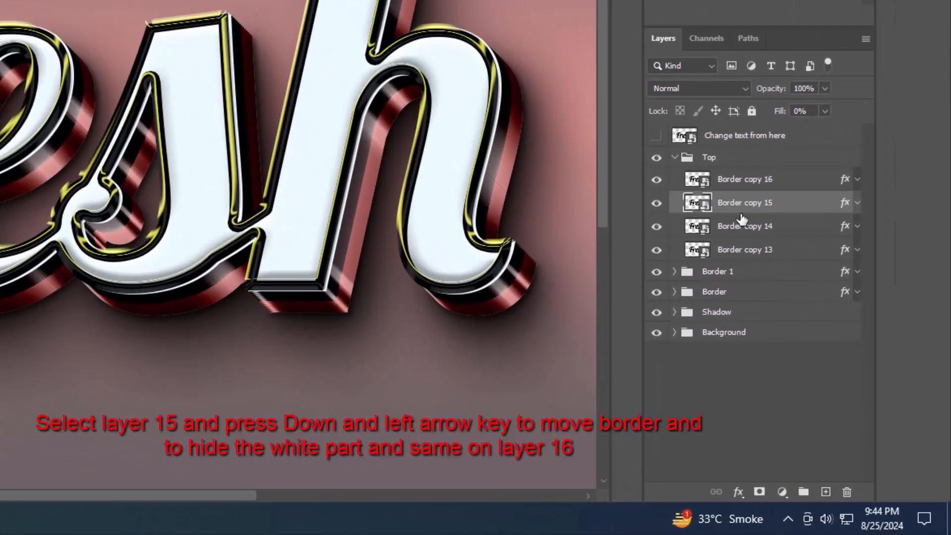
key("Left")
key("Left")
key("Left")
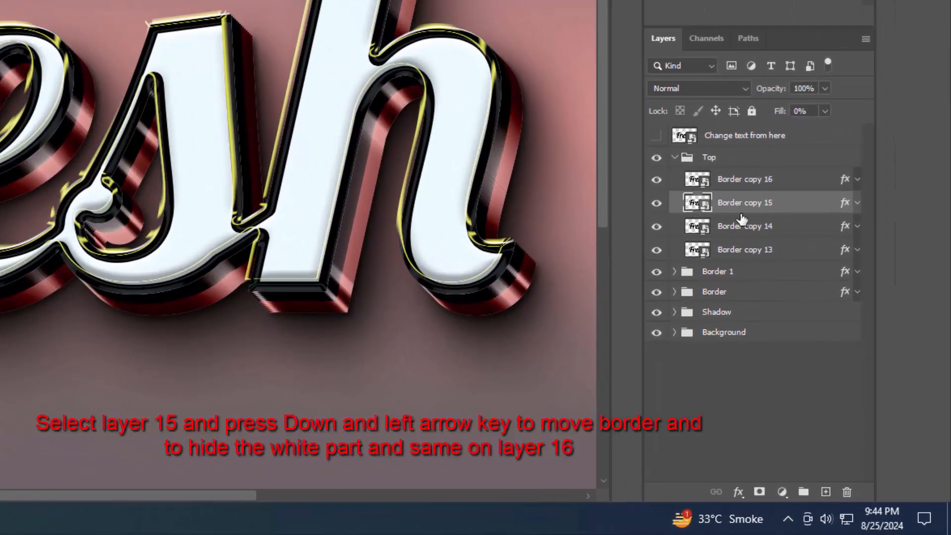
Step: Nudge Border copy 16 down to hide the remaining white part, reselect Border copy 15, and check the edges around the e and s
left_click(742, 182)
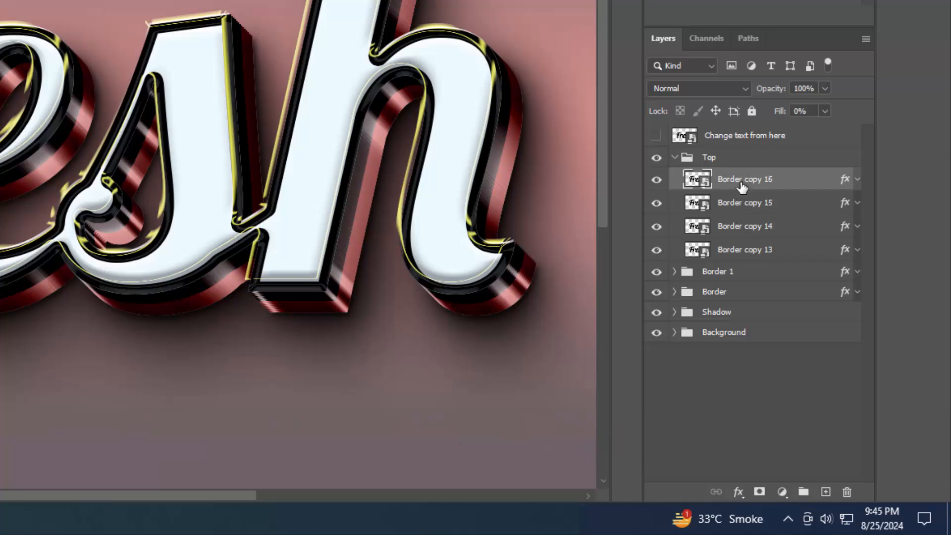
key("Down")
key("Down")
left_click(744, 209)
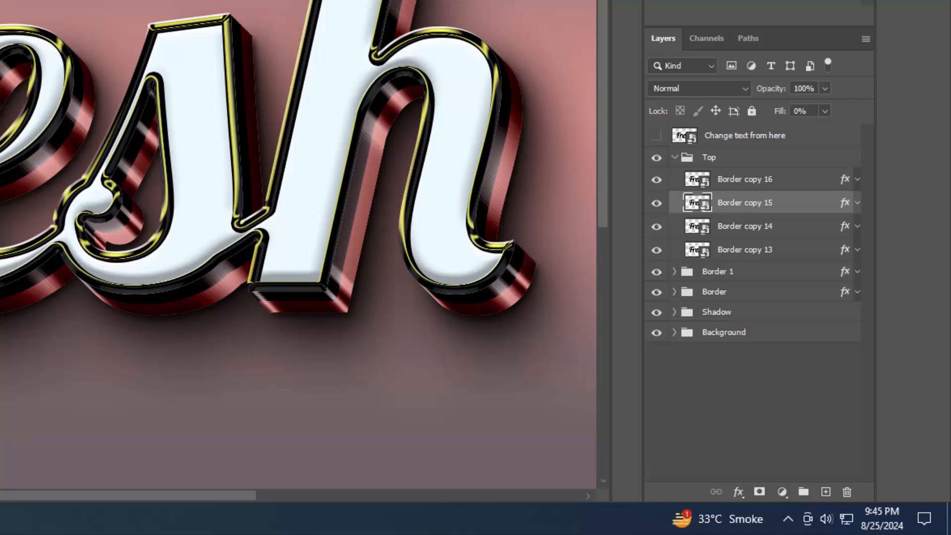
scroll(298, 245, "up", 4)
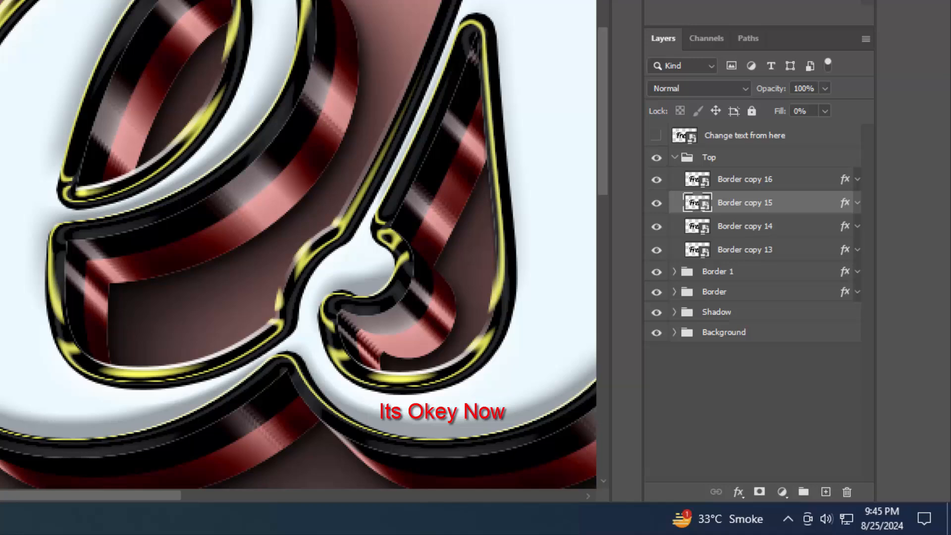
key("ctrl+0")
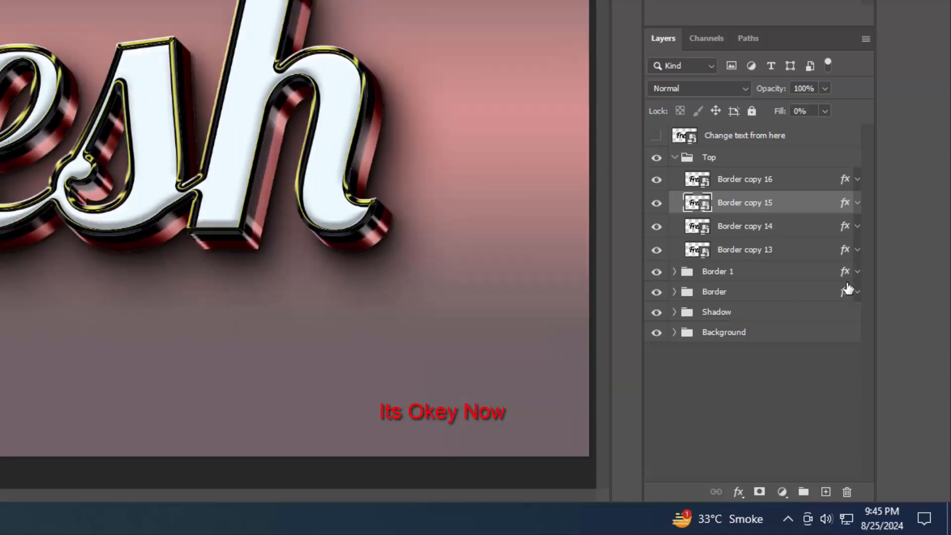
Step: Add a Color Balance adjustment layer above the border copies inside the Top group
left_click(807, 180)
left_click(768, 162)
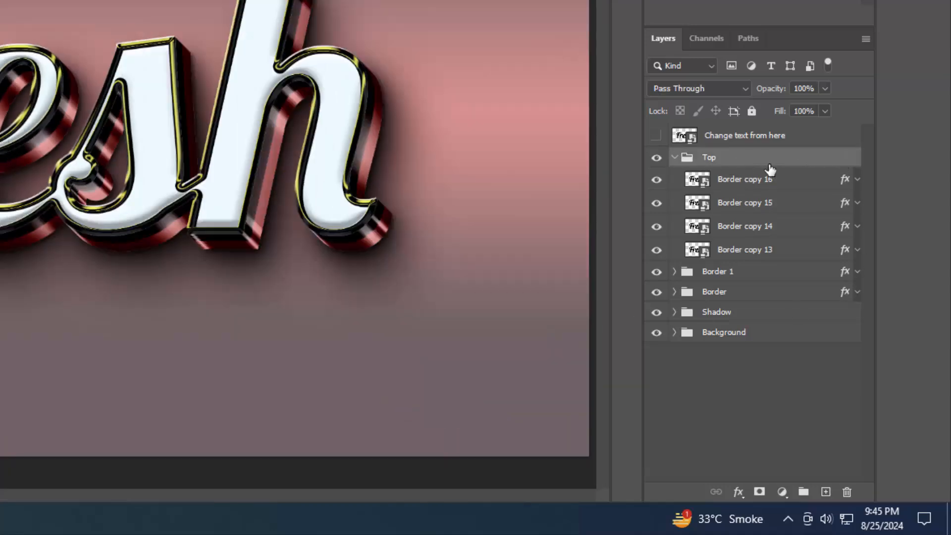
left_click(783, 493)
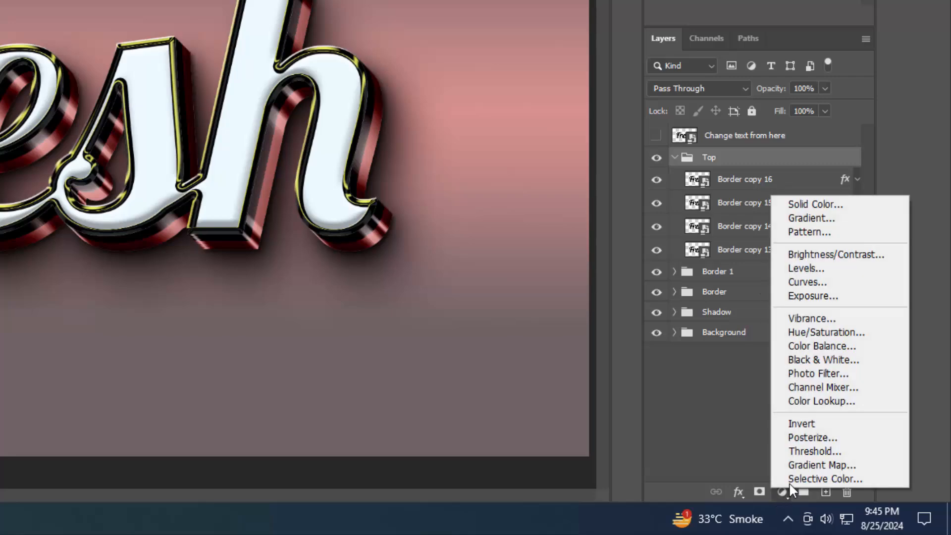
left_click(822, 346)
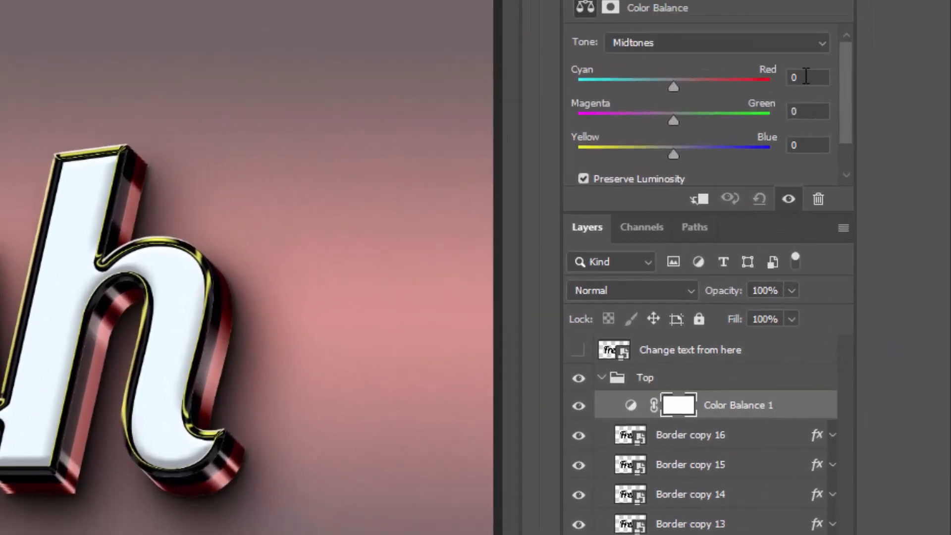
Step: Set the Color Balance midtones to +98 for Cyan–Red, +43 for Magenta–Green and -45 for Yellow–Blue
left_click(806, 77)
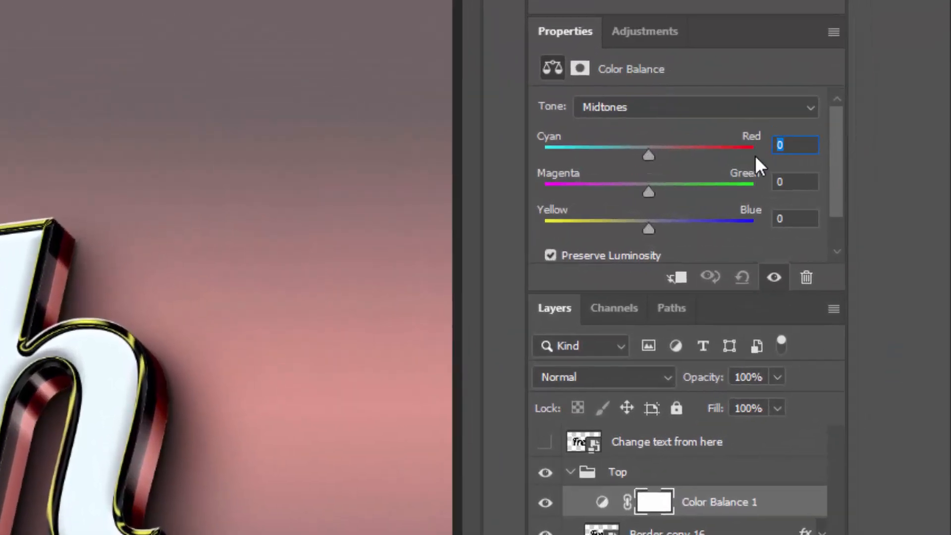
type("98")
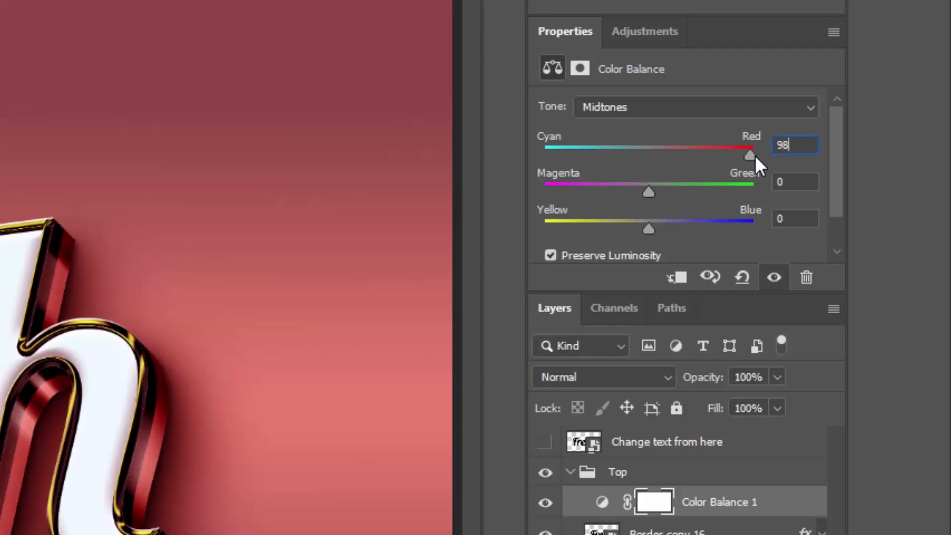
key("Tab")
type("43")
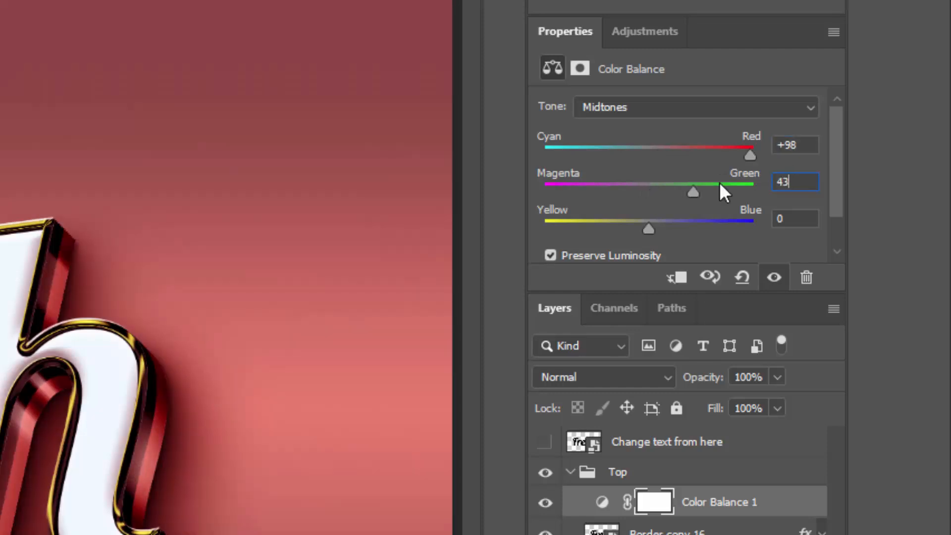
key("Tab")
type("-45")
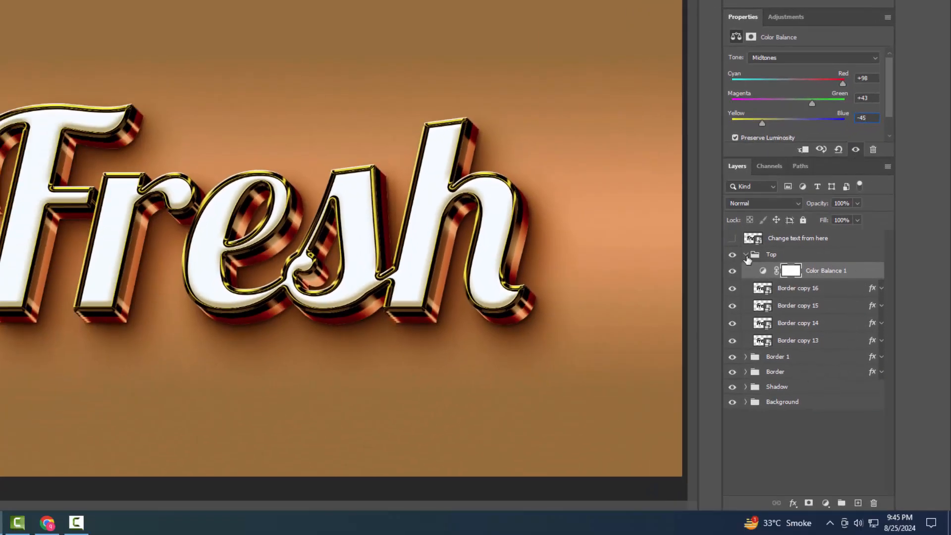
Step: Collapse the Top group, put everything from Background up to Change text from here into one group, and name it 3D Editable Text
left_click(746, 255)
left_click(814, 322)
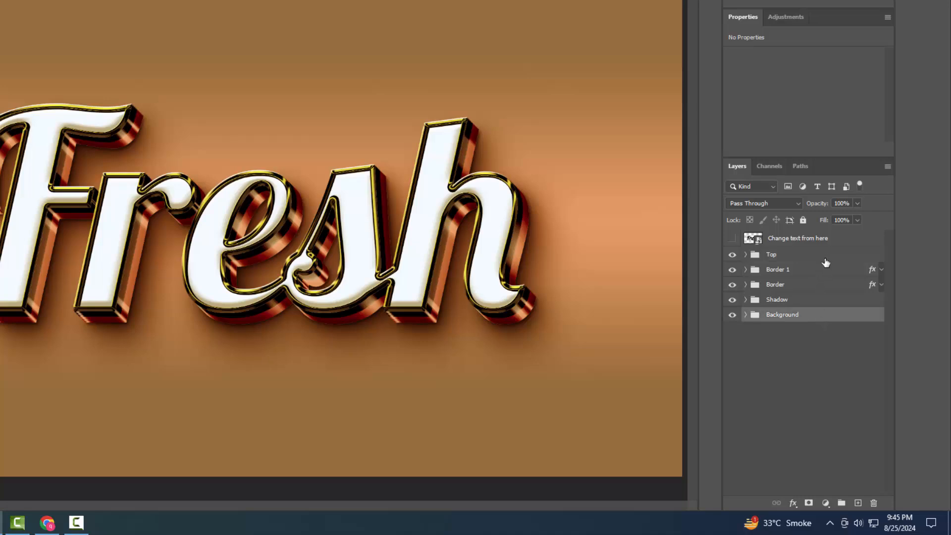
left_click(844, 241, "shift")
left_click(842, 503)
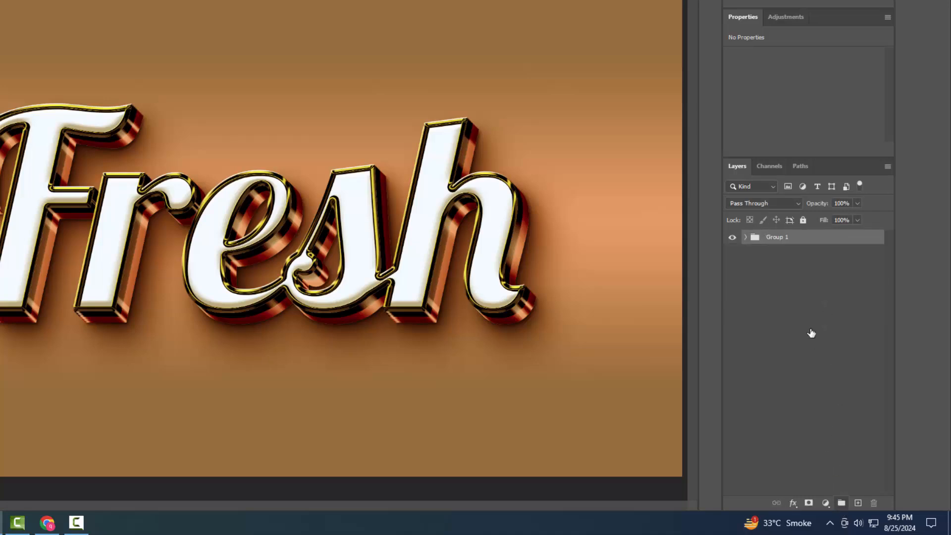
double_click(781, 240)
type("3D Editable Text")
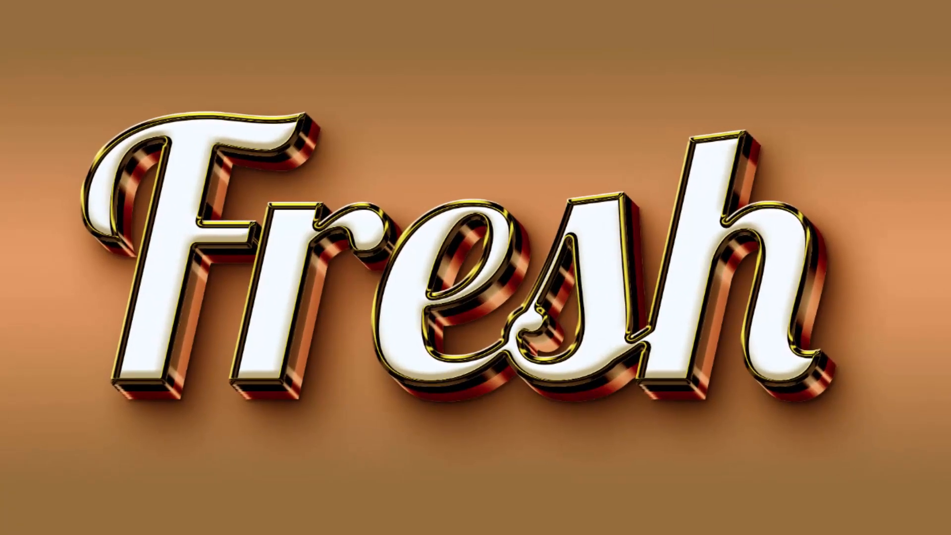